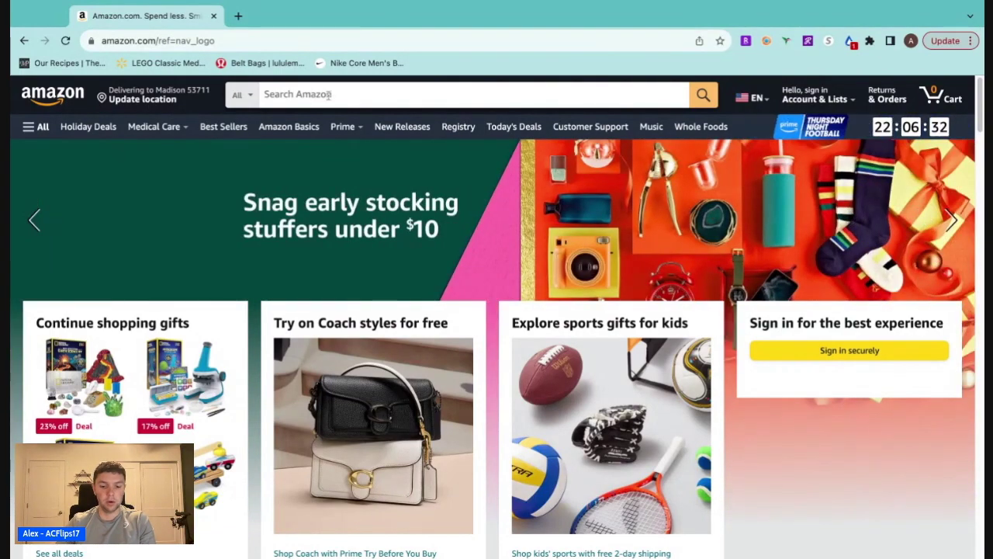
Search Amazon for "disney toys"
{"action": "left_click", "coordinate": [329, 94]}
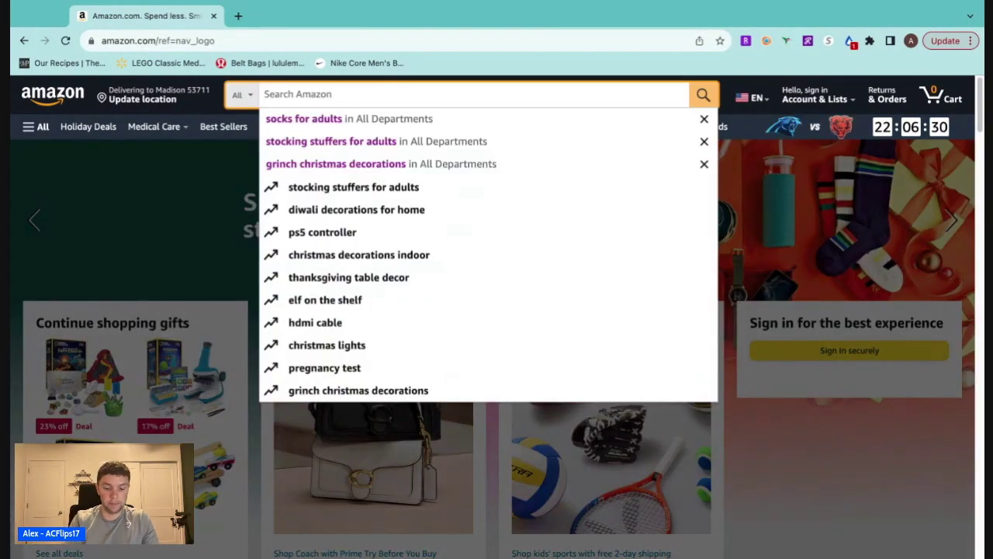
{"action": "type", "text": "disney toys"}
{"action": "key", "text": "Return"}
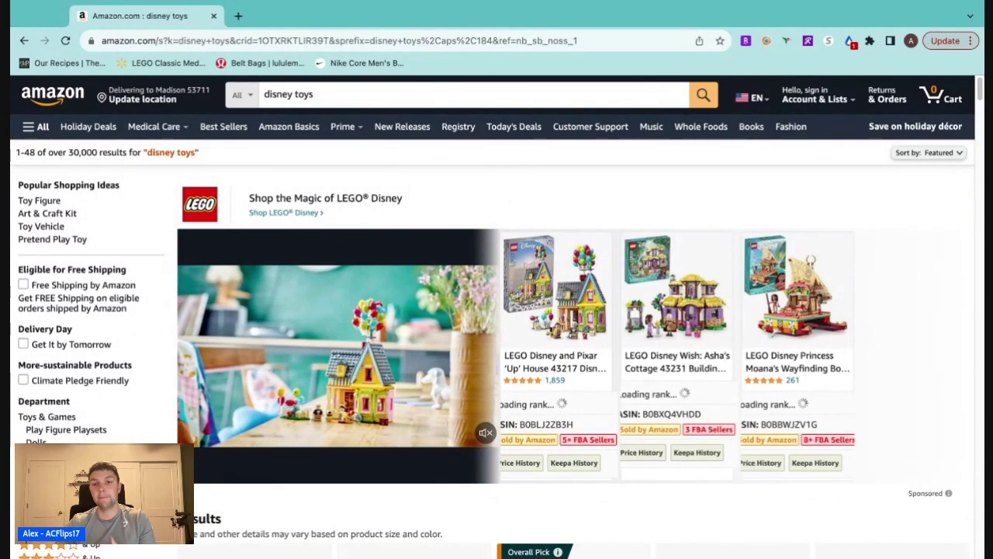
Open the STAR WARS L0-LA59 (Lola) Droid Toy from the featured Disney store items in a new tab
{"action": "scroll", "coordinate": [497, 160], "scroll_direction": "down", "scroll_amount": 5}
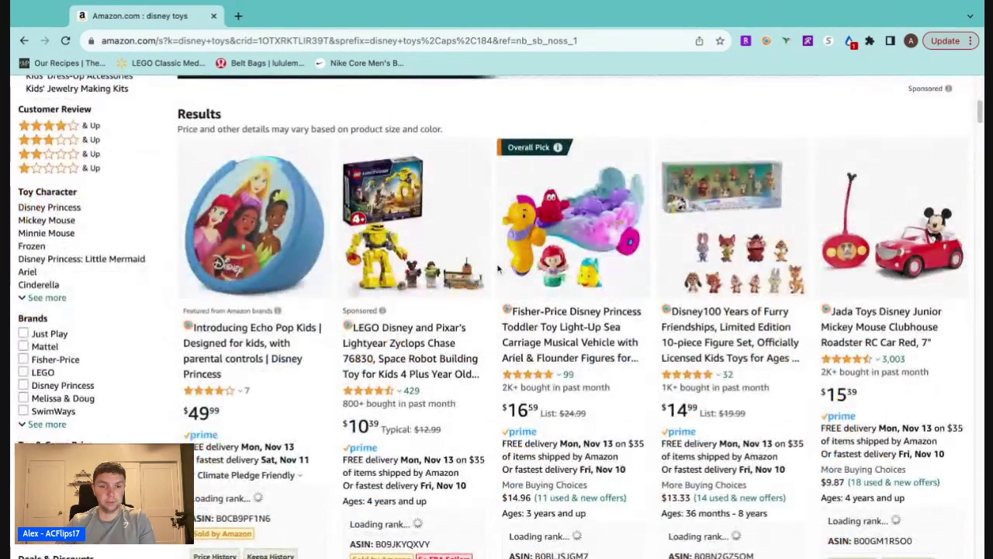
{"action": "scroll", "coordinate": [504, 310], "scroll_direction": "down", "scroll_amount": 1}
{"action": "mouse_move", "coordinate": [515, 253]}
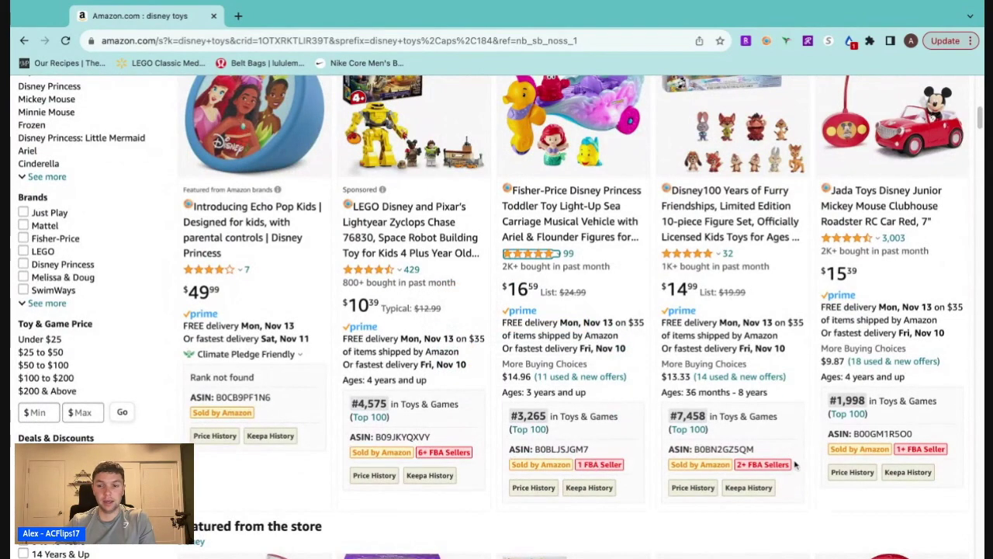
{"action": "scroll", "coordinate": [500, 269], "scroll_direction": "down", "scroll_amount": 5}
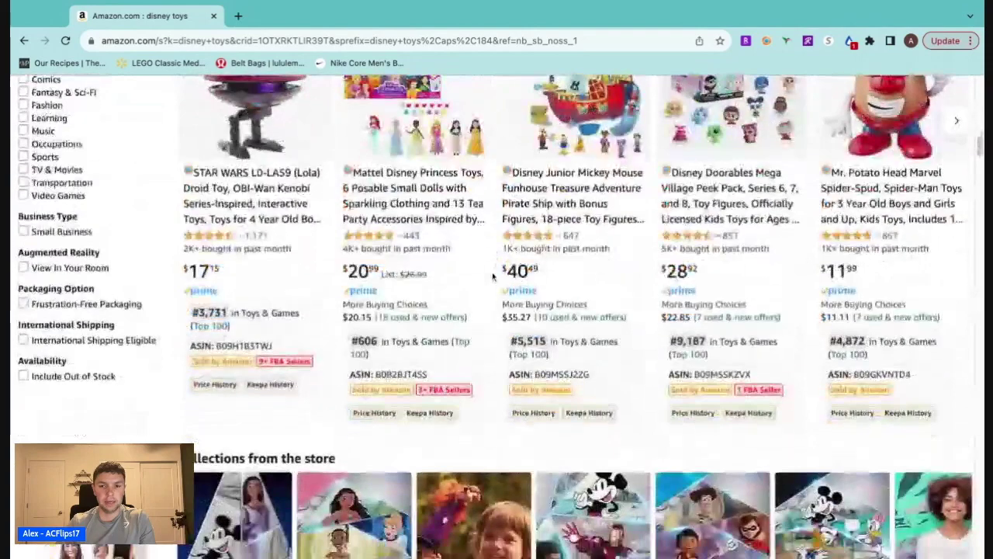
{"action": "mouse_move", "coordinate": [280, 384]}
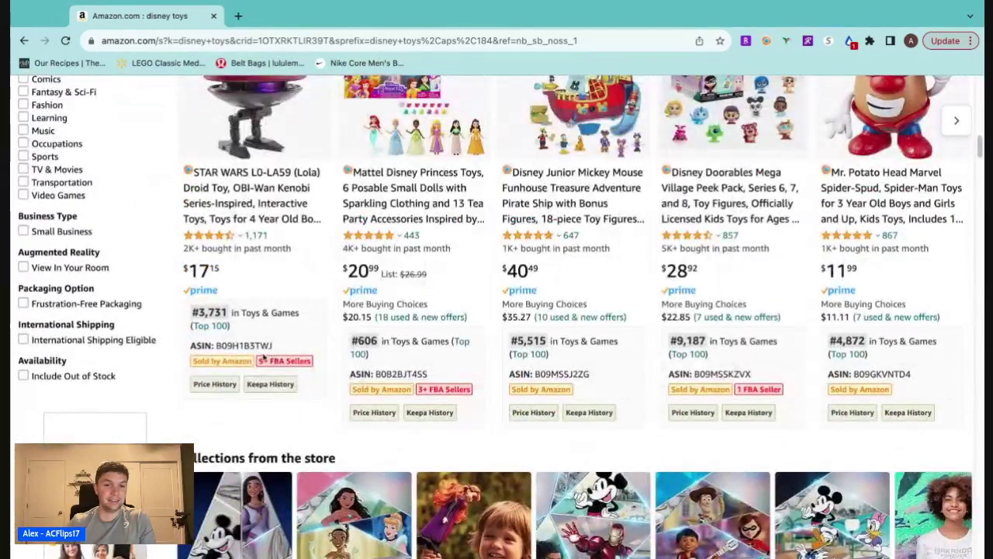
{"action": "scroll", "coordinate": [213, 362], "scroll_direction": "up", "scroll_amount": 2}
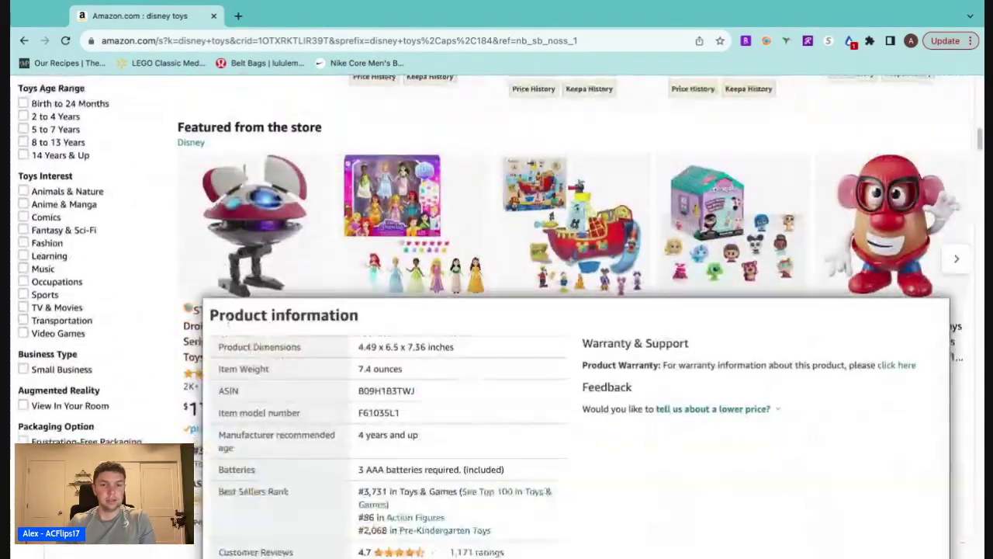
{"action": "mouse_move", "coordinate": [288, 345]}
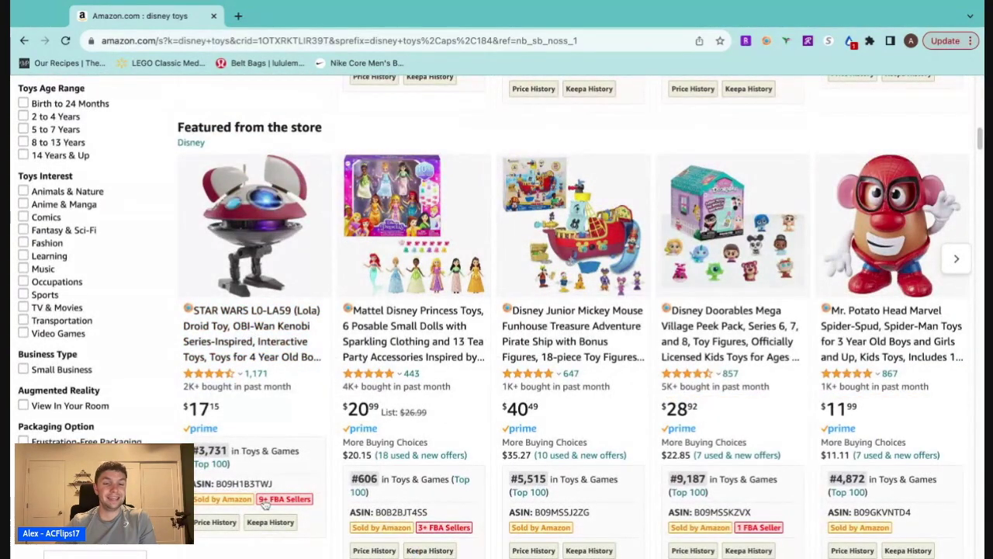
{"action": "mouse_move", "coordinate": [250, 330]}
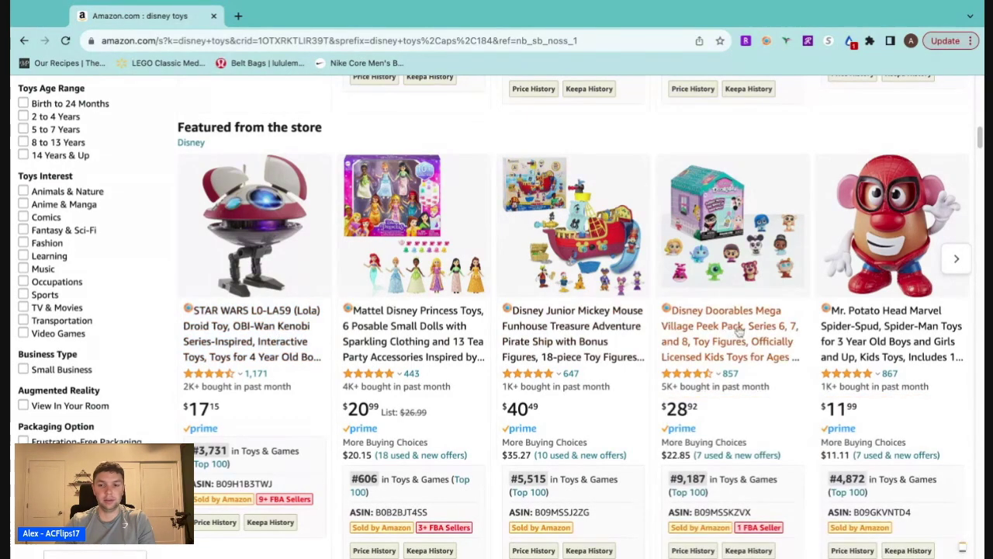
{"action": "triple_click", "coordinate": [219, 349]}
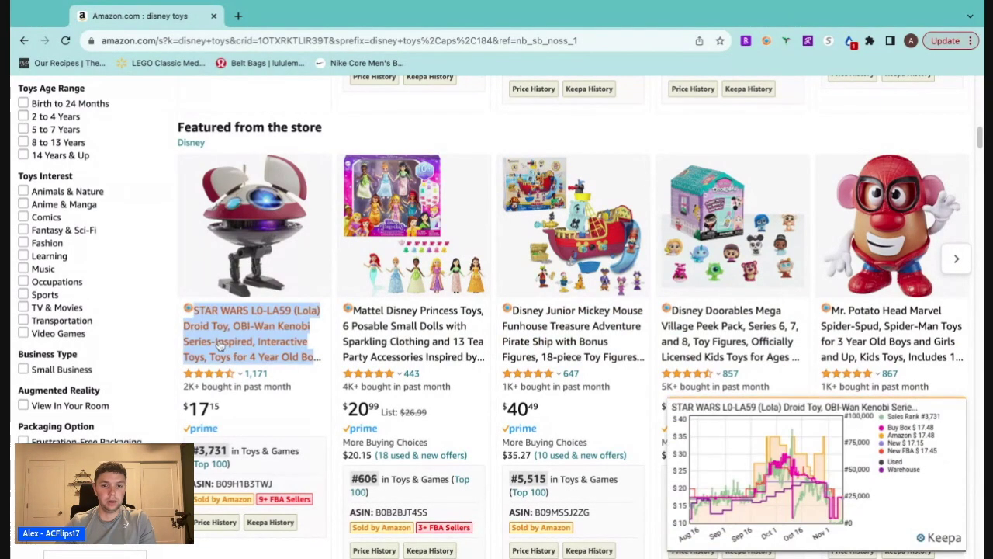
{"action": "left_click", "coordinate": [349, 287]}
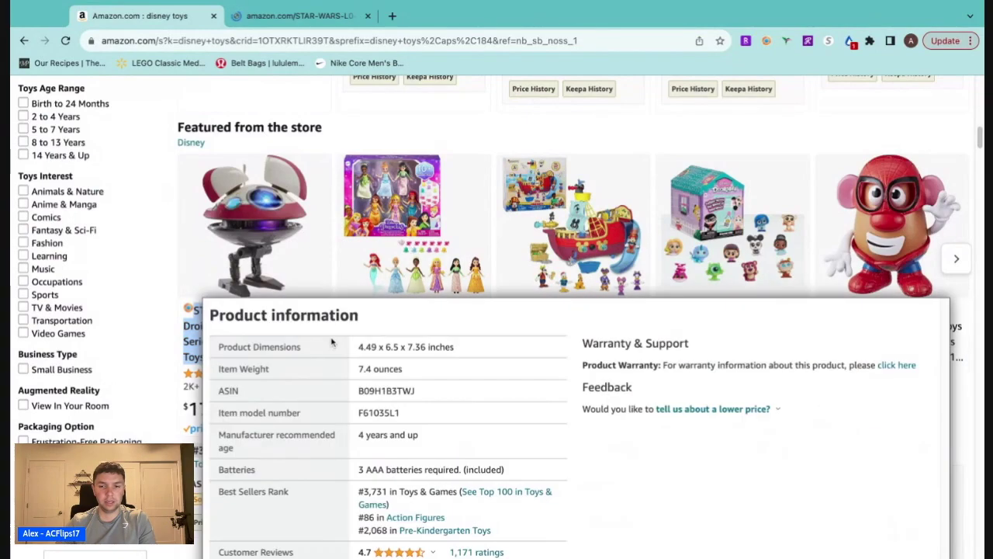
Open the Disney Store Official Princess Bath Set from the search results in a new tab
{"action": "scroll", "coordinate": [336, 316], "scroll_direction": "down", "scroll_amount": 3}
{"action": "scroll", "coordinate": [714, 301], "scroll_direction": "down", "scroll_amount": 10}
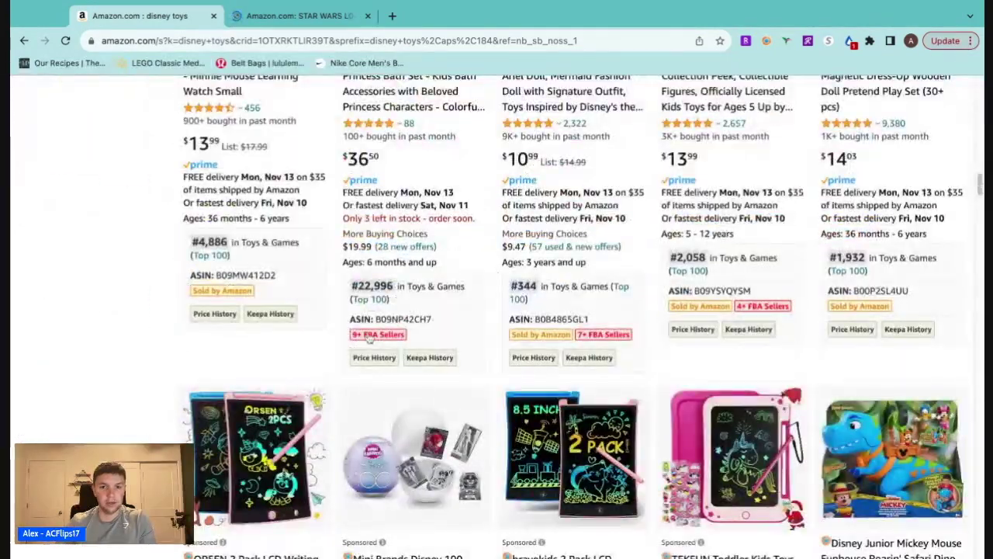
{"action": "scroll", "coordinate": [478, 329], "scroll_direction": "up", "scroll_amount": 2}
{"action": "scroll", "coordinate": [480, 318], "scroll_direction": "down", "scroll_amount": 2}
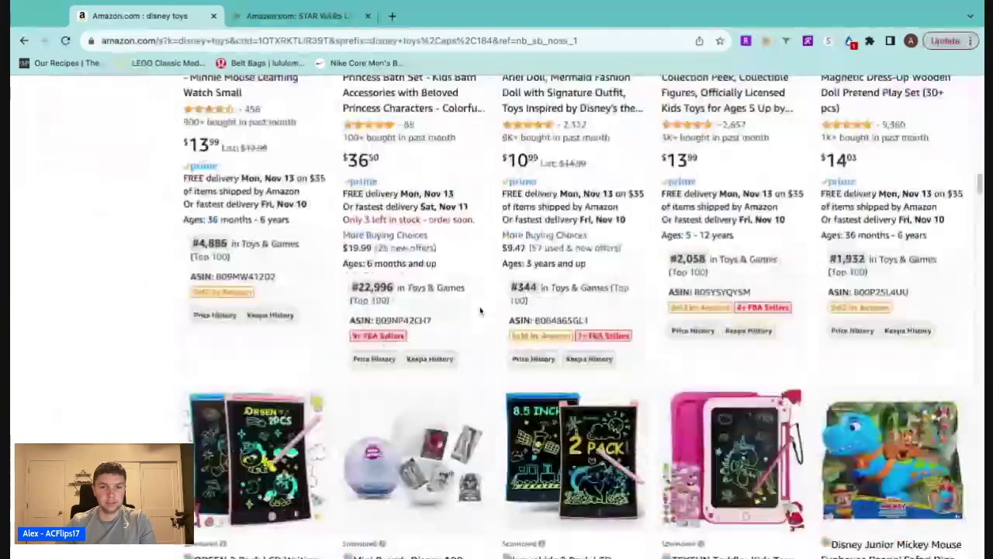
{"action": "scroll", "coordinate": [381, 329], "scroll_direction": "up", "scroll_amount": 2}
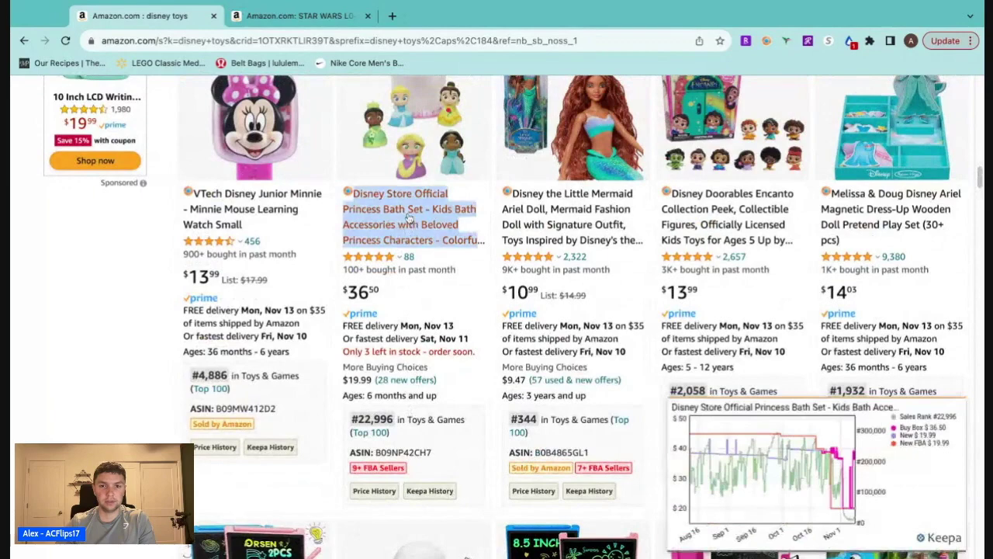
{"action": "middle_click", "coordinate": [408, 219]}
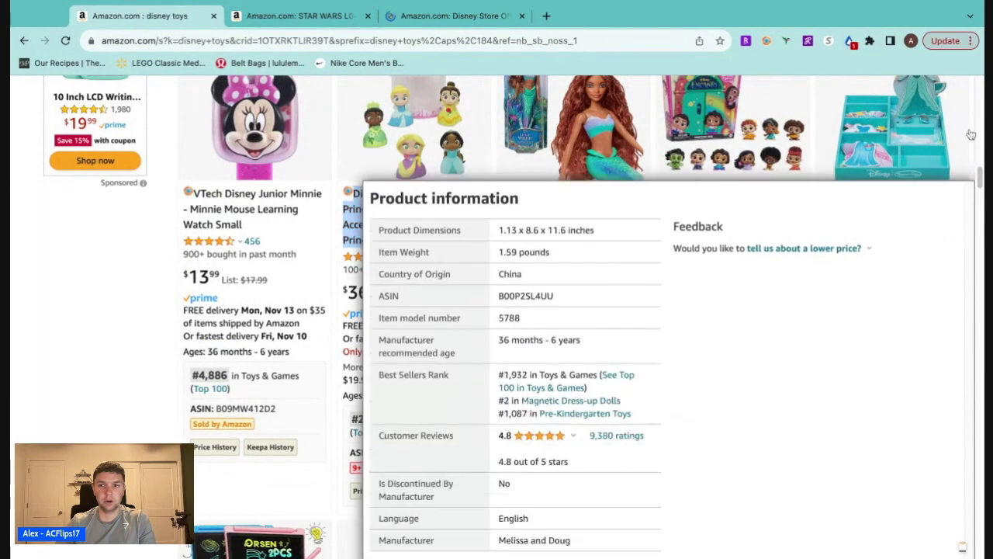
Examine sales ranks and FBA seller counts in the results from the Little Mermaid Ariel doll row through the Disney Doorables Deluxe Lockets row
{"action": "mouse_move", "coordinate": [467, 136]}
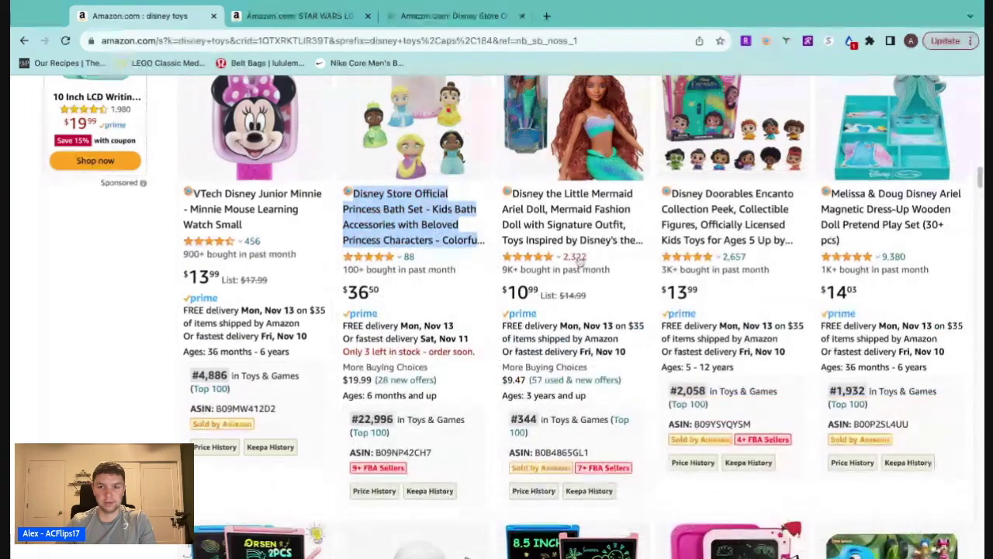
{"action": "scroll", "coordinate": [575, 243], "scroll_direction": "down", "scroll_amount": 2}
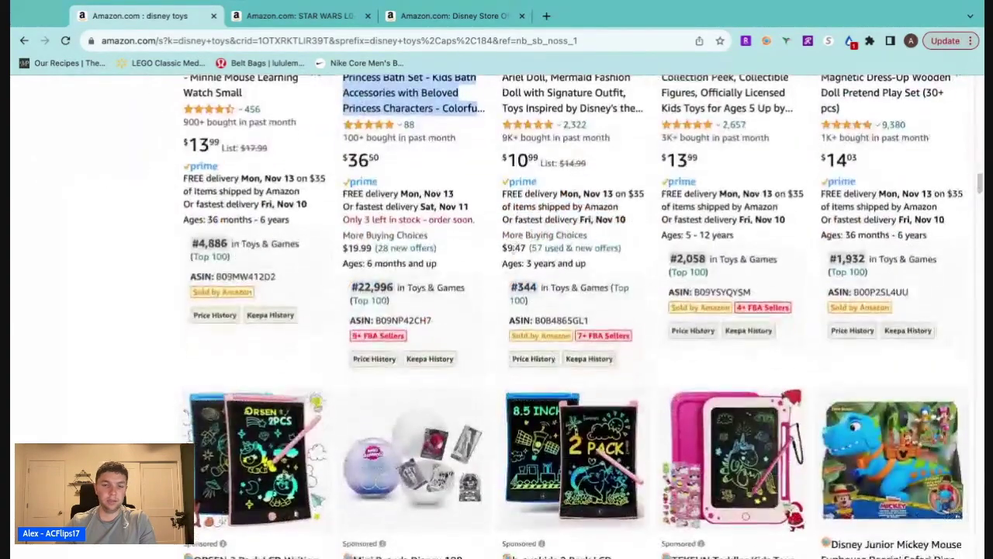
{"action": "scroll", "coordinate": [543, 248], "scroll_direction": "down", "scroll_amount": 3}
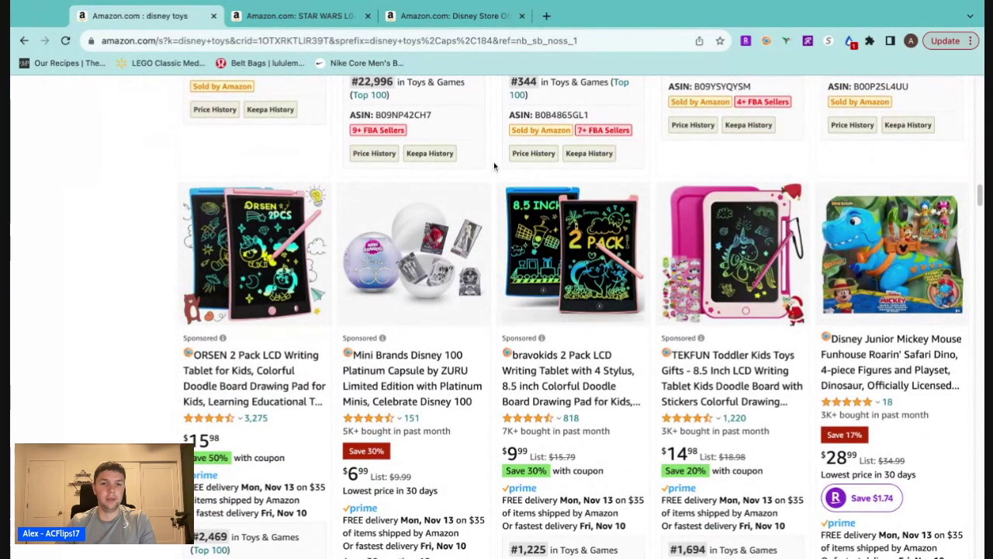
{"action": "mouse_move", "coordinate": [507, 223]}
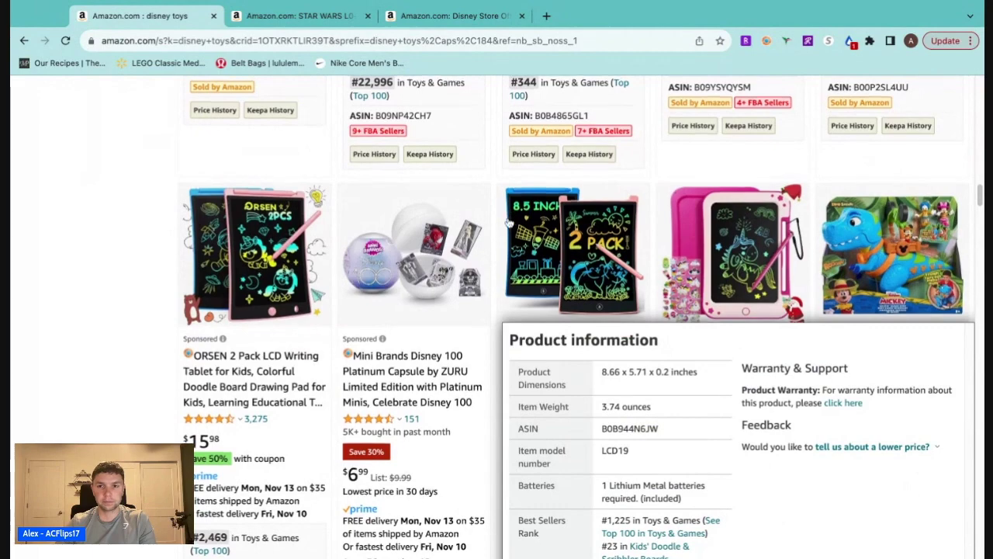
{"action": "scroll", "coordinate": [740, 221], "scroll_direction": "up", "scroll_amount": 3}
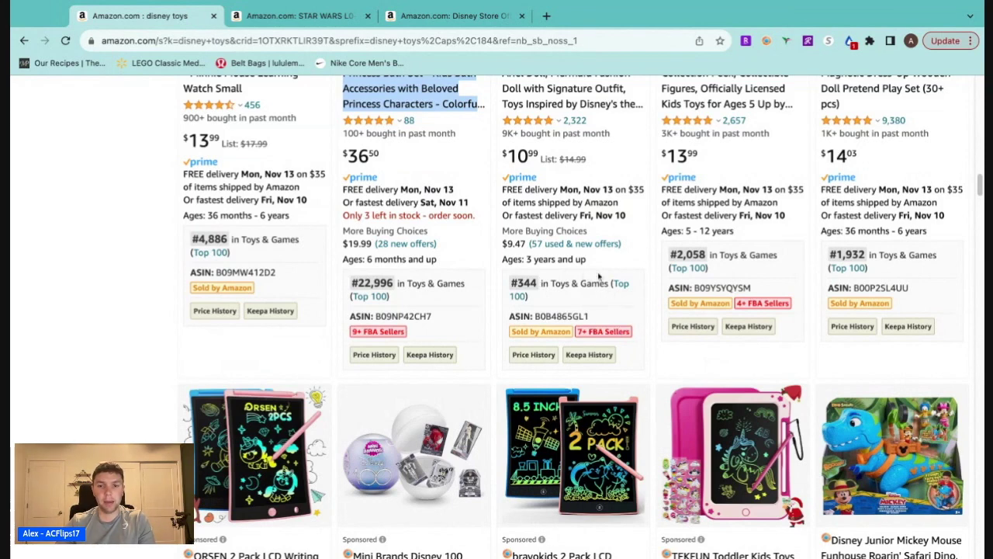
{"action": "scroll", "coordinate": [544, 225], "scroll_direction": "down", "scroll_amount": 5}
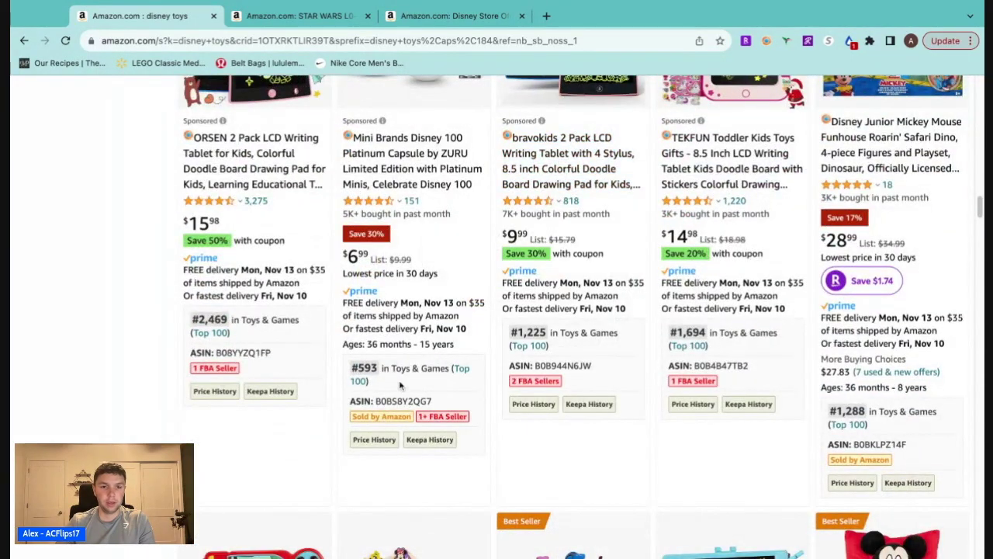
{"action": "scroll", "coordinate": [543, 421], "scroll_direction": "down", "scroll_amount": 5}
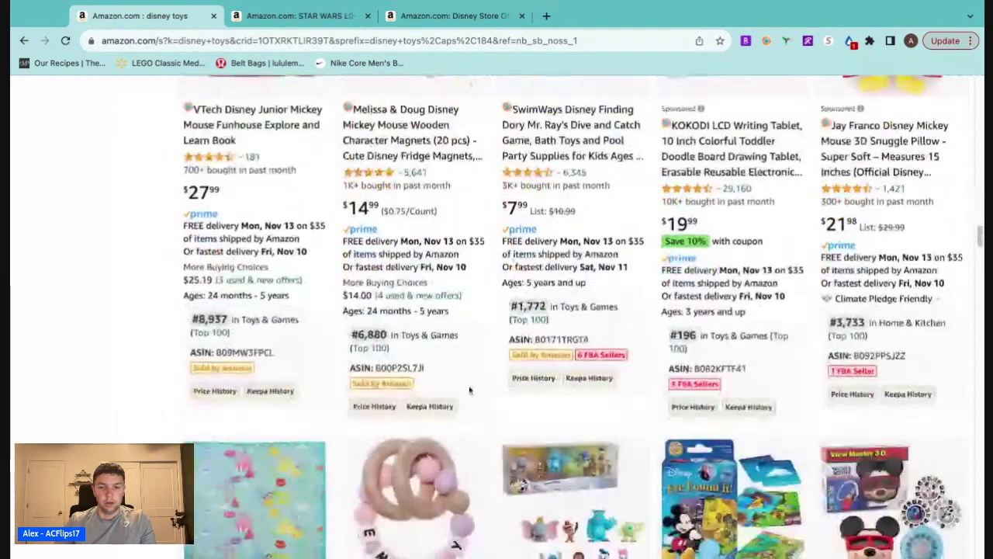
{"action": "scroll", "coordinate": [595, 351], "scroll_direction": "up", "scroll_amount": 2}
{"action": "mouse_move", "coordinate": [516, 339]}
{"action": "scroll", "coordinate": [496, 318], "scroll_direction": "down", "scroll_amount": 4}
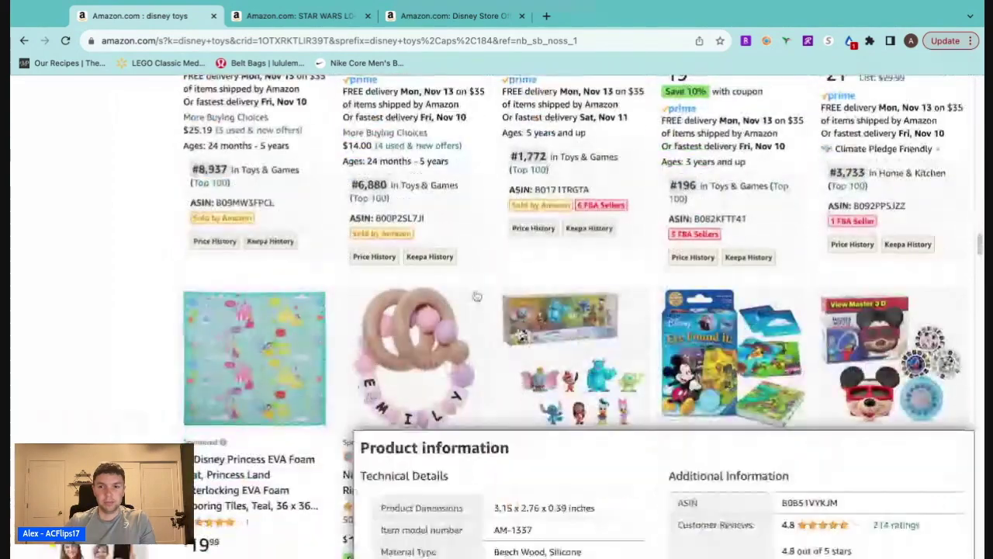
{"action": "scroll", "coordinate": [480, 291], "scroll_direction": "down", "scroll_amount": 6}
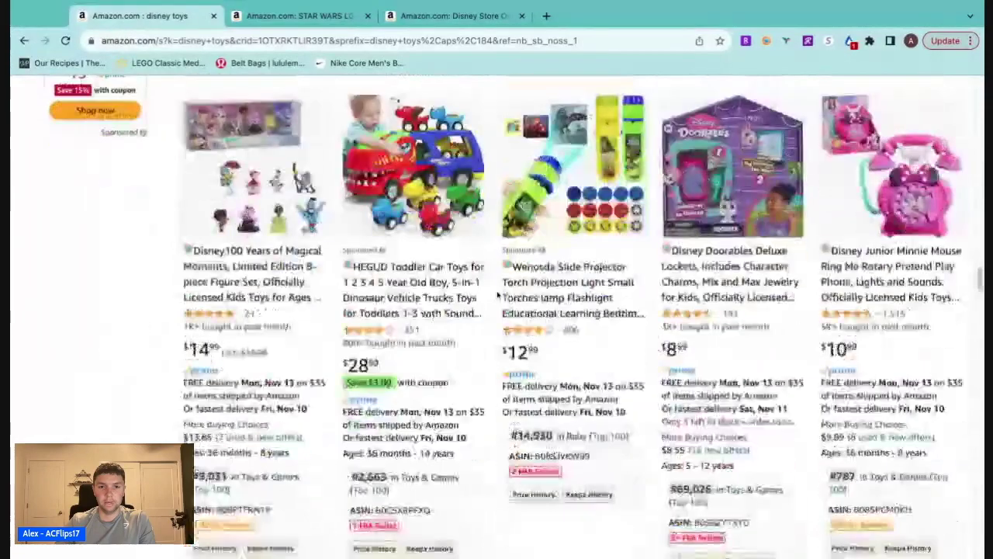
{"action": "scroll", "coordinate": [489, 292], "scroll_direction": "down", "scroll_amount": 3}
{"action": "scroll", "coordinate": [502, 294], "scroll_direction": "down", "scroll_amount": 3}
{"action": "scroll", "coordinate": [505, 295], "scroll_direction": "up", "scroll_amount": 1}
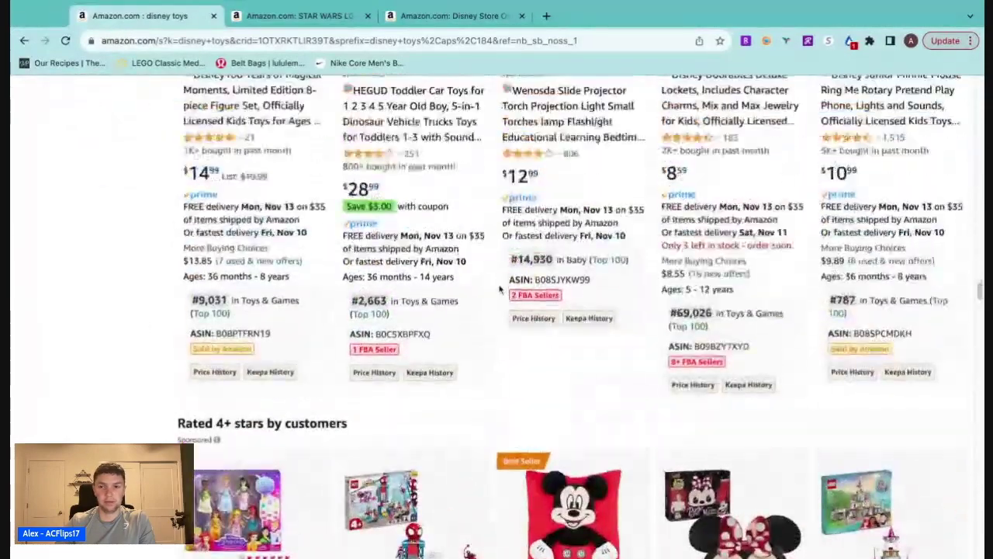
{"action": "scroll", "coordinate": [730, 357], "scroll_direction": "up", "scroll_amount": 1}
{"action": "scroll", "coordinate": [741, 295], "scroll_direction": "down", "scroll_amount": 5}
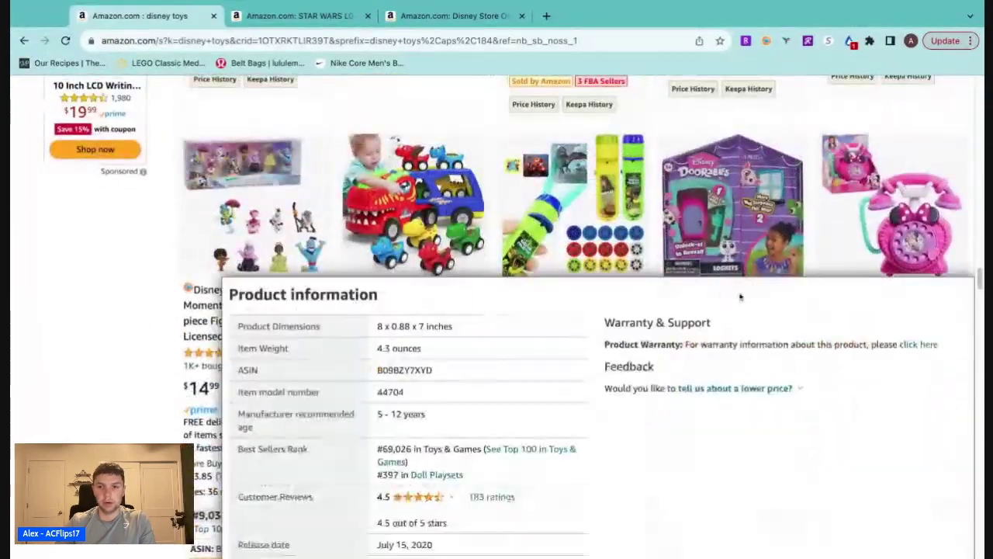
Examine seller counts and ranks of the items rated 4+ stars, including the LEGO Disney Princess castle, and of the additional results below
{"action": "scroll", "coordinate": [483, 111], "scroll_direction": "down", "scroll_amount": 2}
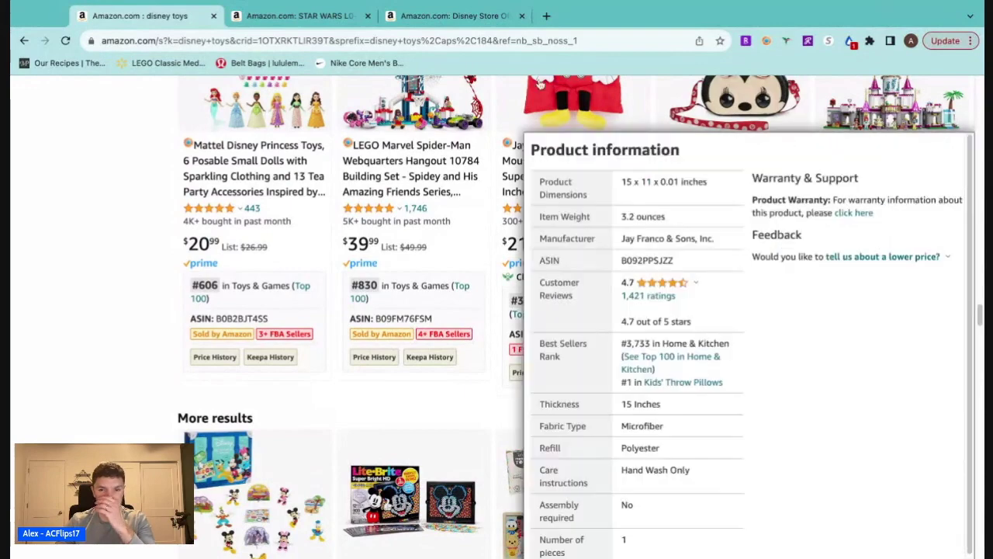
{"action": "scroll", "coordinate": [490, 207], "scroll_direction": "down", "scroll_amount": 4}
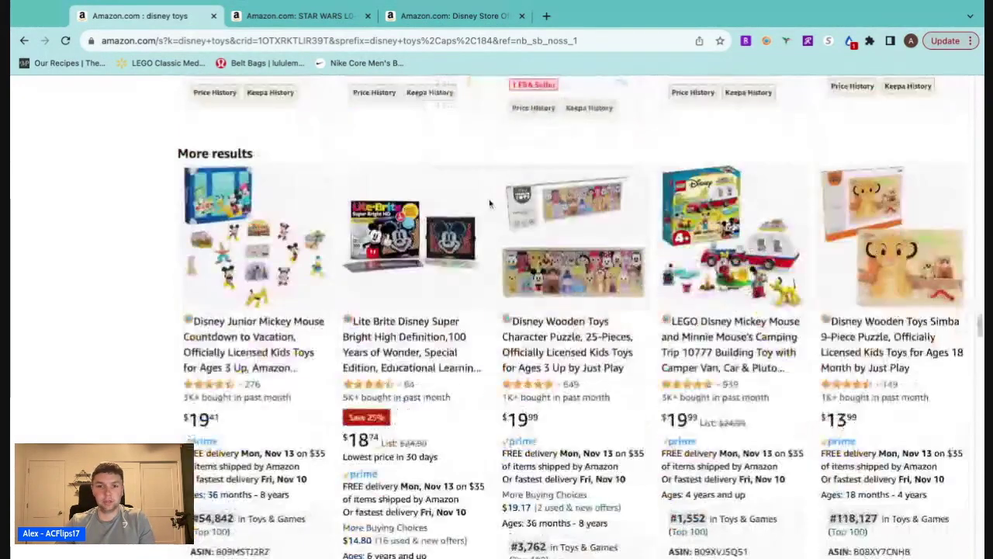
{"action": "scroll", "coordinate": [489, 204], "scroll_direction": "up", "scroll_amount": 4}
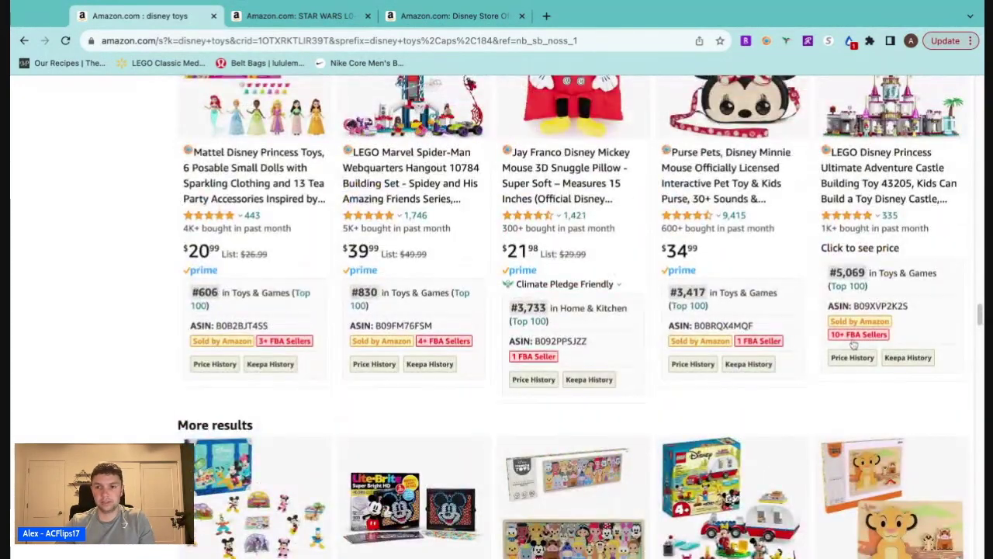
{"action": "scroll", "coordinate": [890, 341], "scroll_direction": "up", "scroll_amount": 2}
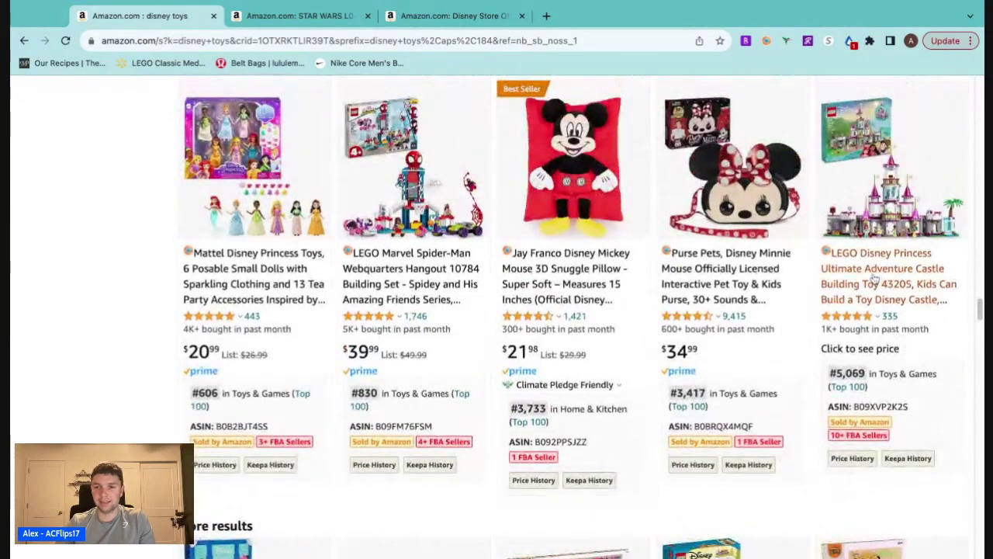
{"action": "scroll", "coordinate": [928, 287], "scroll_direction": "up", "scroll_amount": 1}
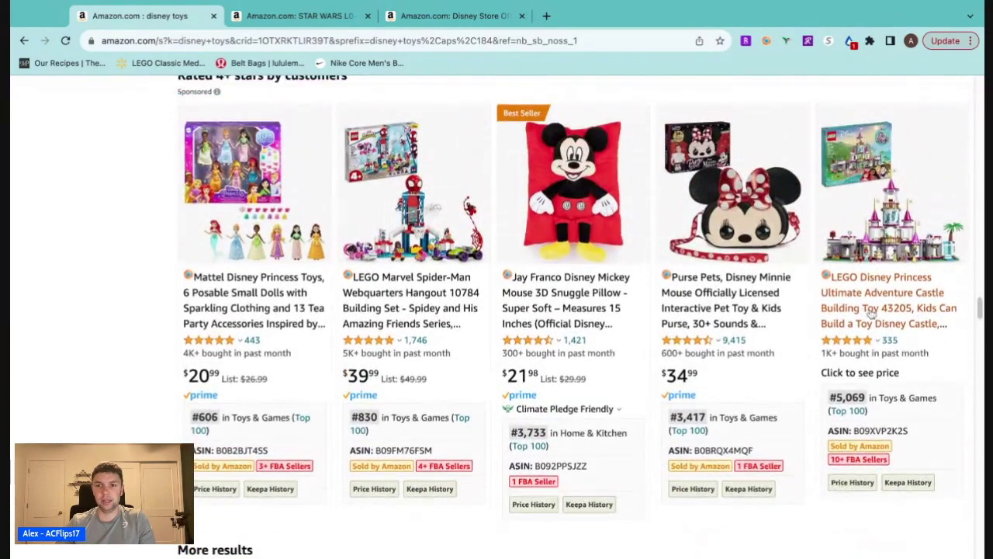
{"action": "scroll", "coordinate": [864, 310], "scroll_direction": "up", "scroll_amount": 2}
{"action": "scroll", "coordinate": [798, 210], "scroll_direction": "down", "scroll_amount": 4}
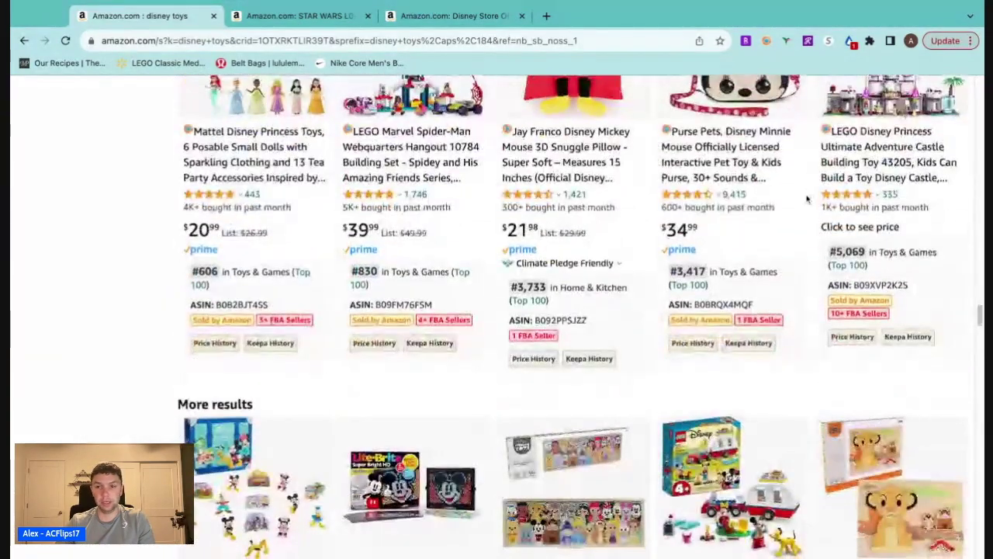
{"action": "scroll", "coordinate": [807, 200], "scroll_direction": "down", "scroll_amount": 4}
{"action": "scroll", "coordinate": [699, 276], "scroll_direction": "down", "scroll_amount": 2}
{"action": "scroll", "coordinate": [481, 252], "scroll_direction": "down", "scroll_amount": 4}
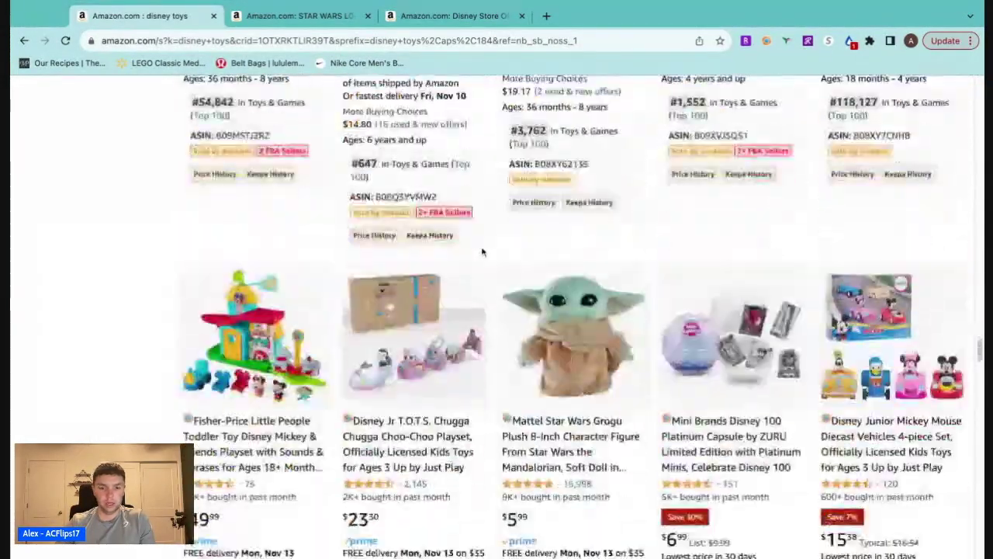
{"action": "scroll", "coordinate": [481, 253], "scroll_direction": "down", "scroll_amount": 3}
On the Lola Droid Toy listing, hide the third-party FBA and FBM price lines in the price history chart
{"action": "left_click", "coordinate": [292, 15]}
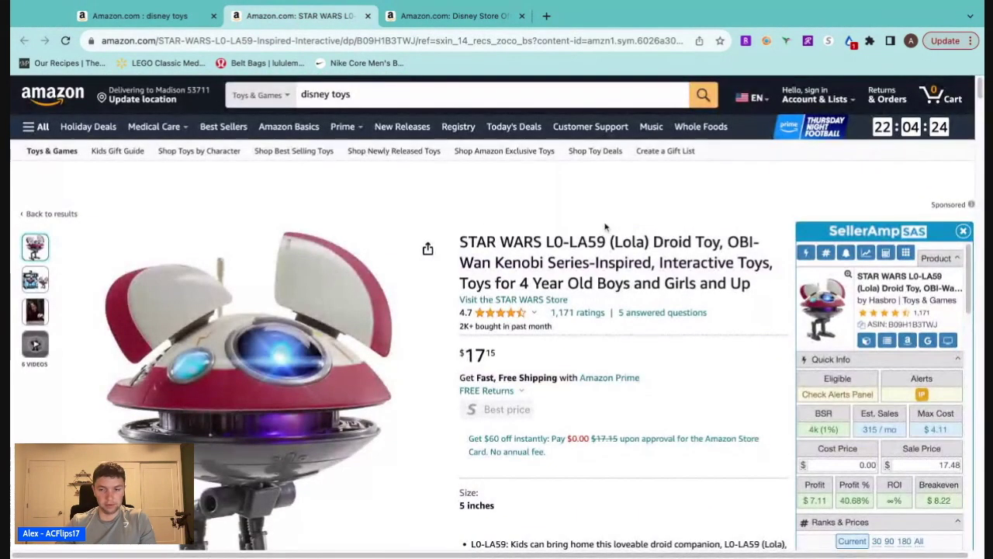
{"action": "scroll", "coordinate": [642, 248], "scroll_direction": "down", "scroll_amount": 3}
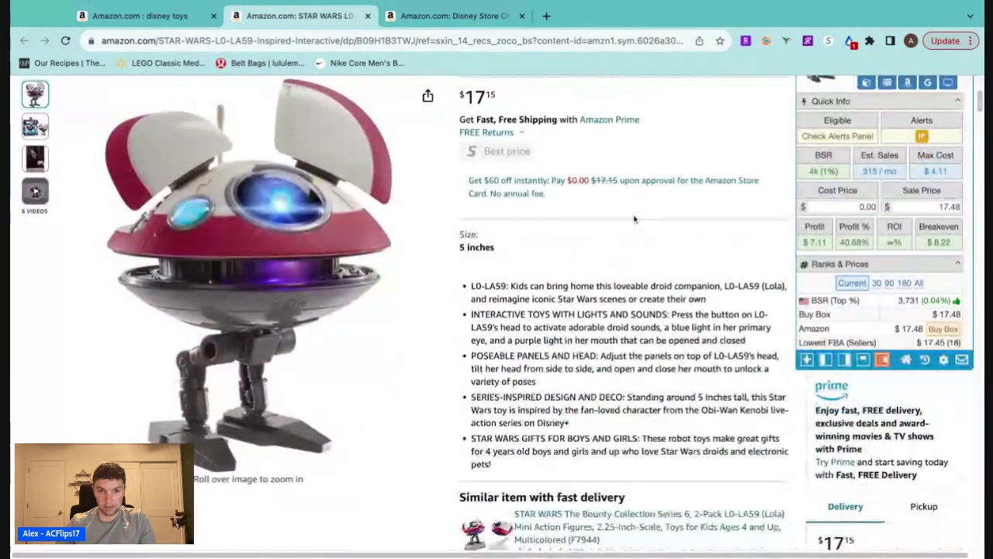
{"action": "scroll", "coordinate": [644, 233], "scroll_direction": "down", "scroll_amount": 5}
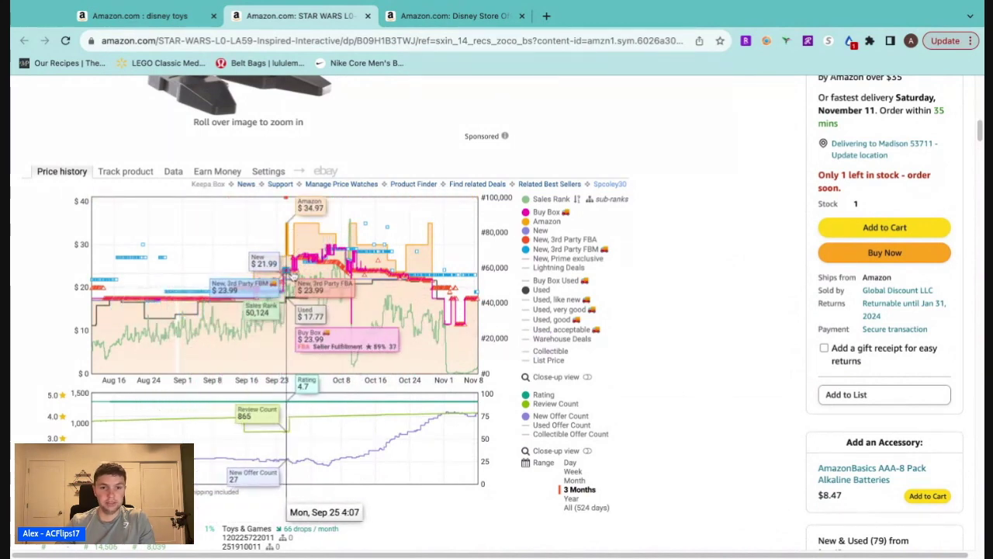
{"action": "left_click", "coordinate": [521, 249]}
{"action": "left_click", "coordinate": [521, 239]}
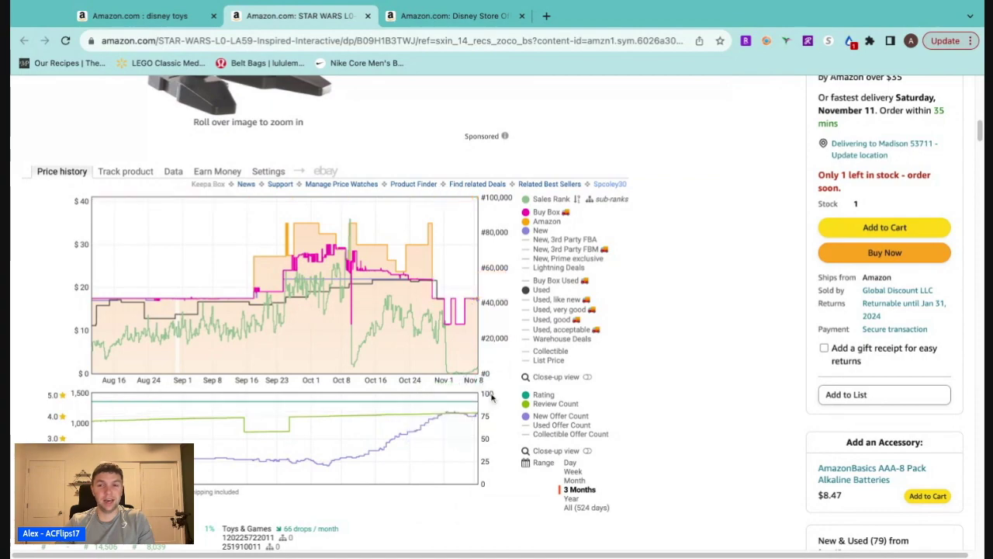
Search Google for the Lola Droid Toy's title and examine the retailers' prices in the results
{"action": "scroll", "coordinate": [760, 308], "scroll_direction": "up", "scroll_amount": 5}
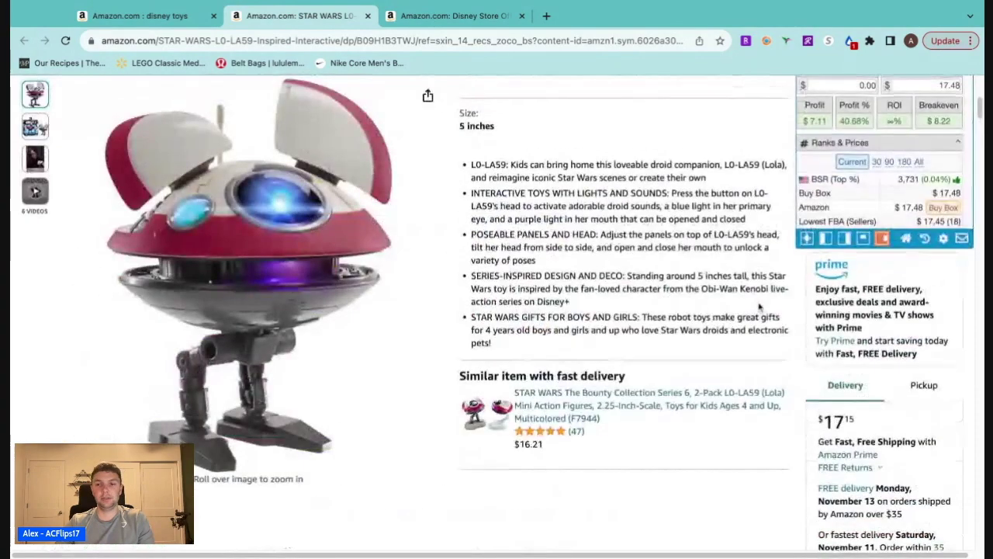
{"action": "scroll", "coordinate": [760, 308], "scroll_direction": "up", "scroll_amount": 3}
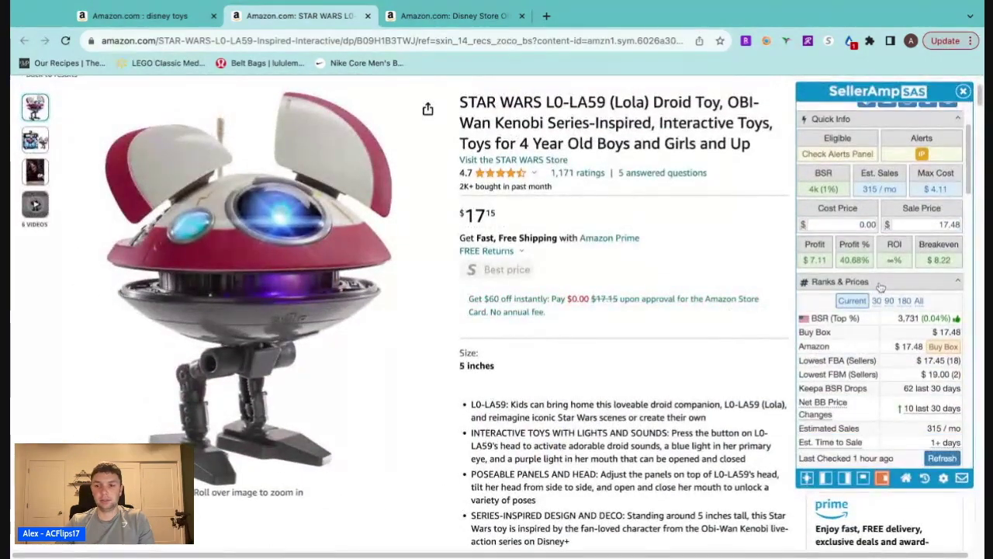
{"action": "scroll", "coordinate": [880, 287], "scroll_direction": "up", "scroll_amount": 5}
{"action": "left_click", "coordinate": [927, 205]}
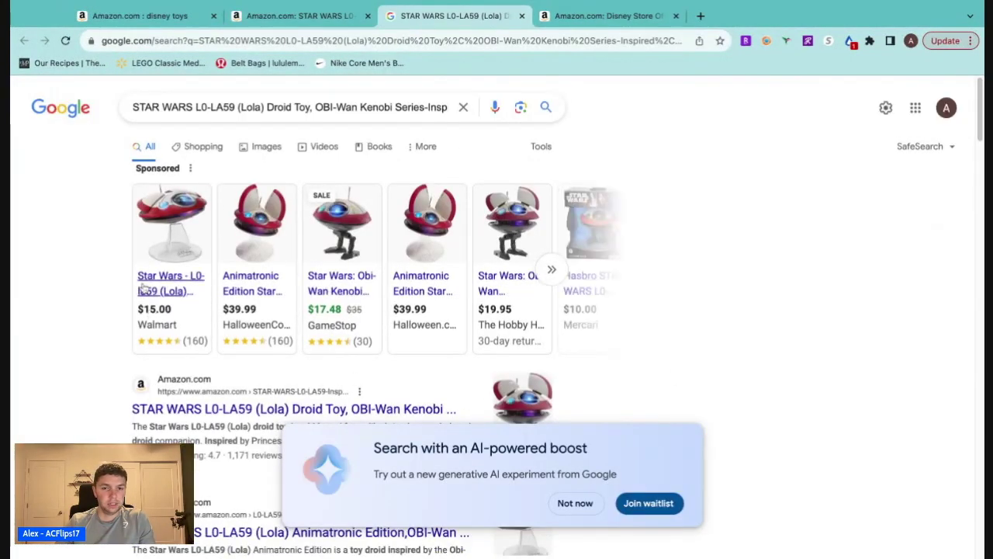
{"action": "mouse_move", "coordinate": [446, 347]}
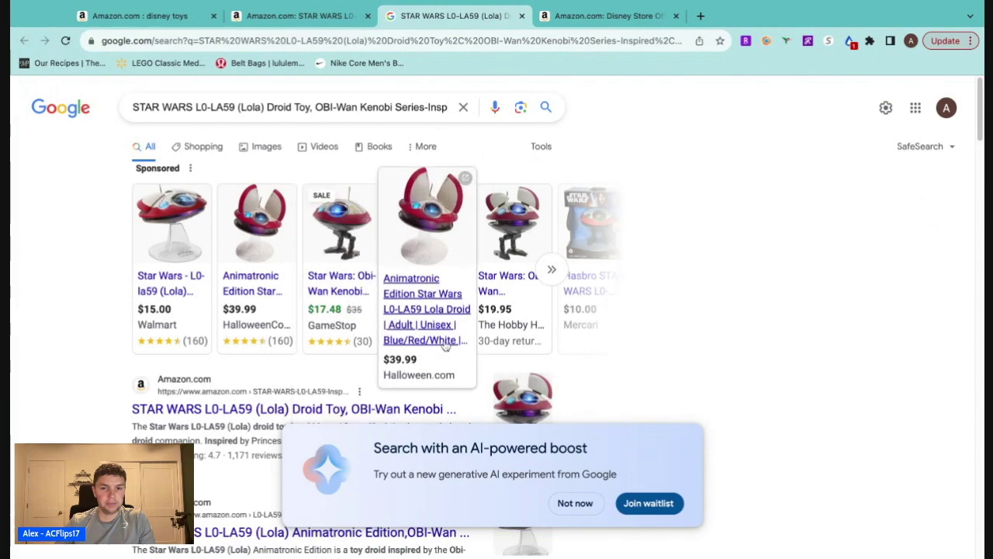
{"action": "scroll", "coordinate": [122, 316], "scroll_direction": "down", "scroll_amount": 3}
{"action": "scroll", "coordinate": [121, 317], "scroll_direction": "up", "scroll_amount": 1}
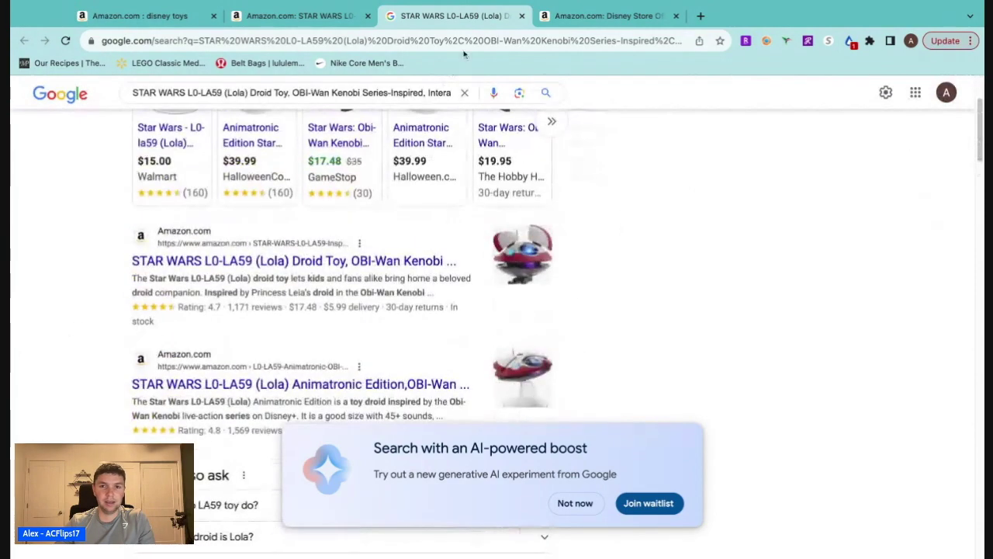
Set the Lola Droid Toy's sale price to 25 in the SellerAmp quick info on its Amazon listing
{"action": "left_click", "coordinate": [299, 16]}
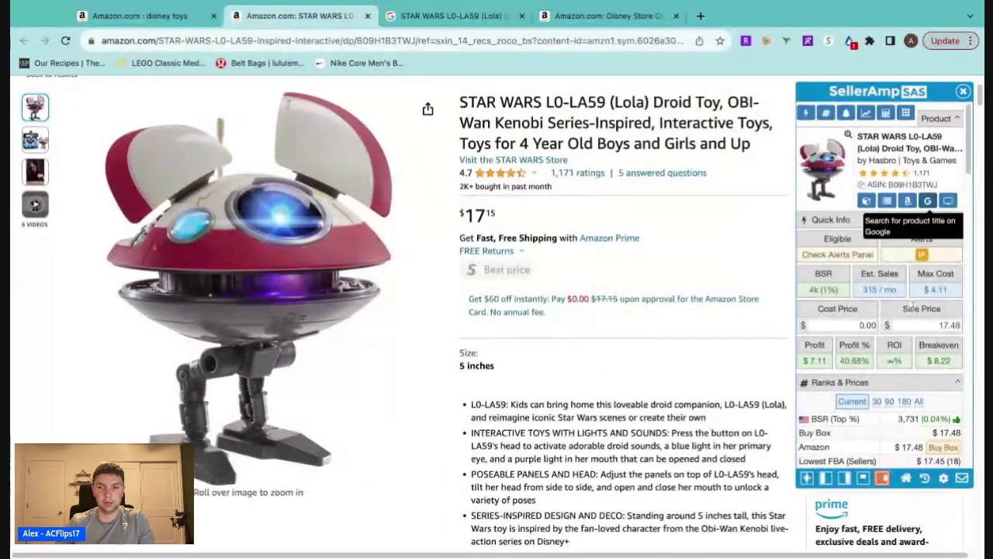
{"action": "left_click", "coordinate": [921, 325]}
{"action": "type", "text": "2"}
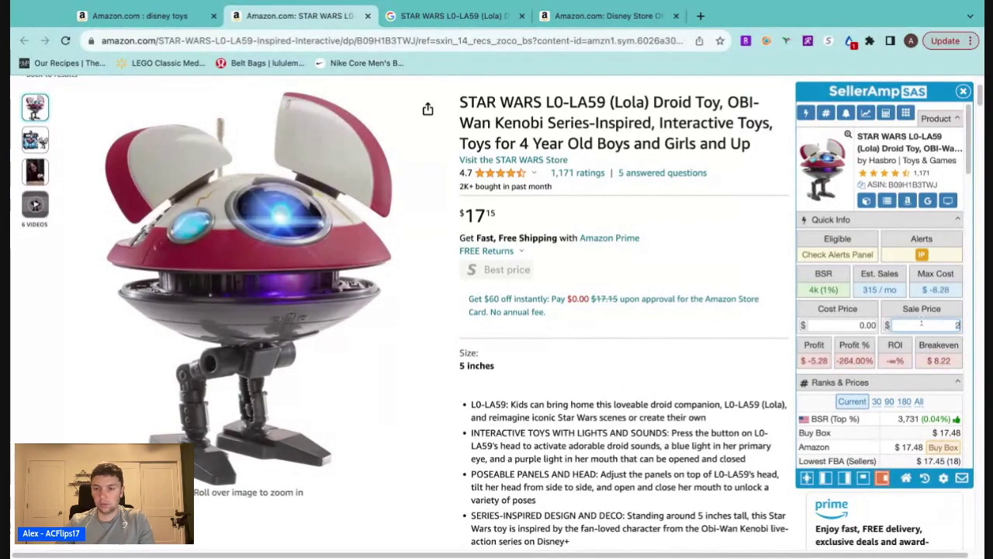
{"action": "type", "text": "5"}
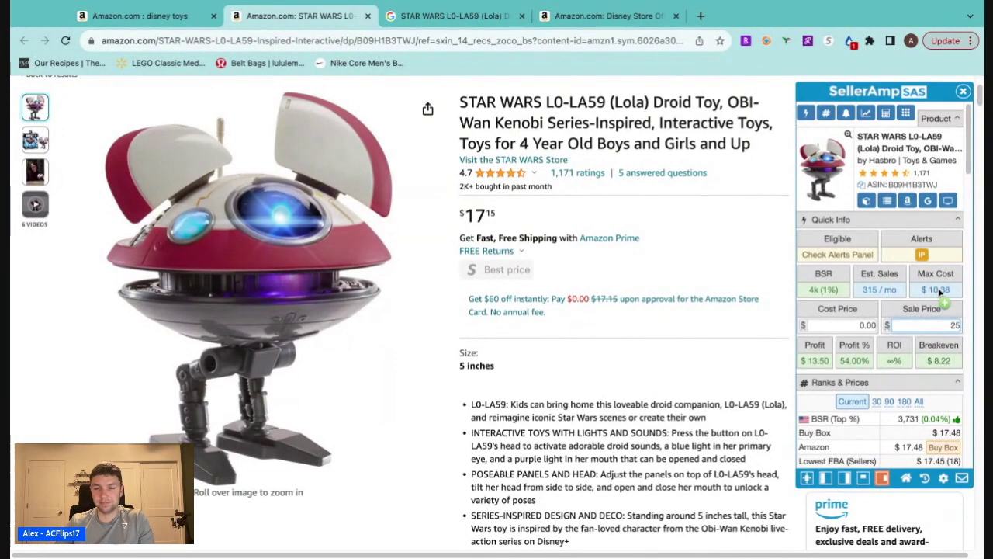
Examine the Google results for the Lola Droid Toy again for cheaper sources, and close that search
{"action": "left_click", "coordinate": [442, 22]}
{"action": "scroll", "coordinate": [109, 311], "scroll_direction": "up", "scroll_amount": 3}
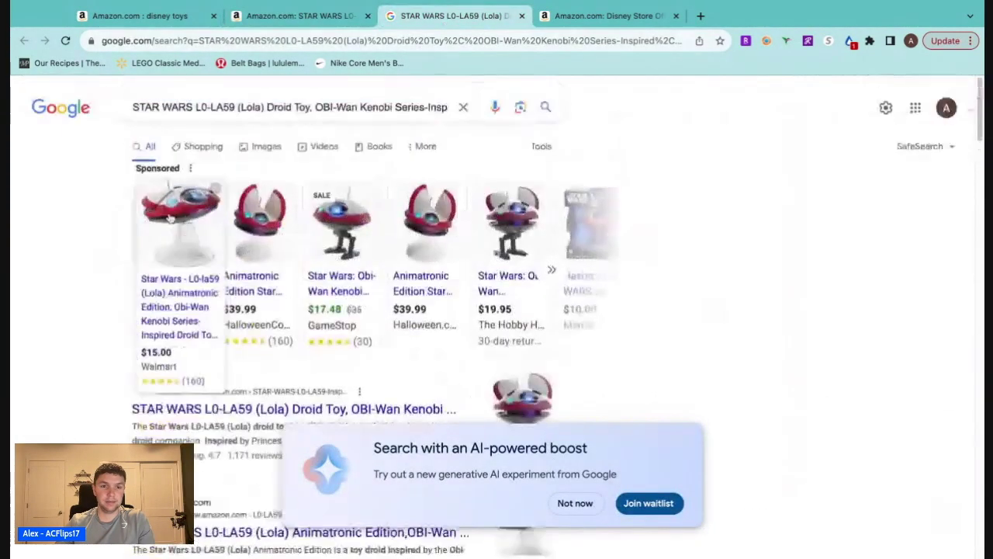
{"action": "scroll", "coordinate": [107, 312], "scroll_direction": "down", "scroll_amount": 3}
{"action": "scroll", "coordinate": [108, 311], "scroll_direction": "down", "scroll_amount": 8}
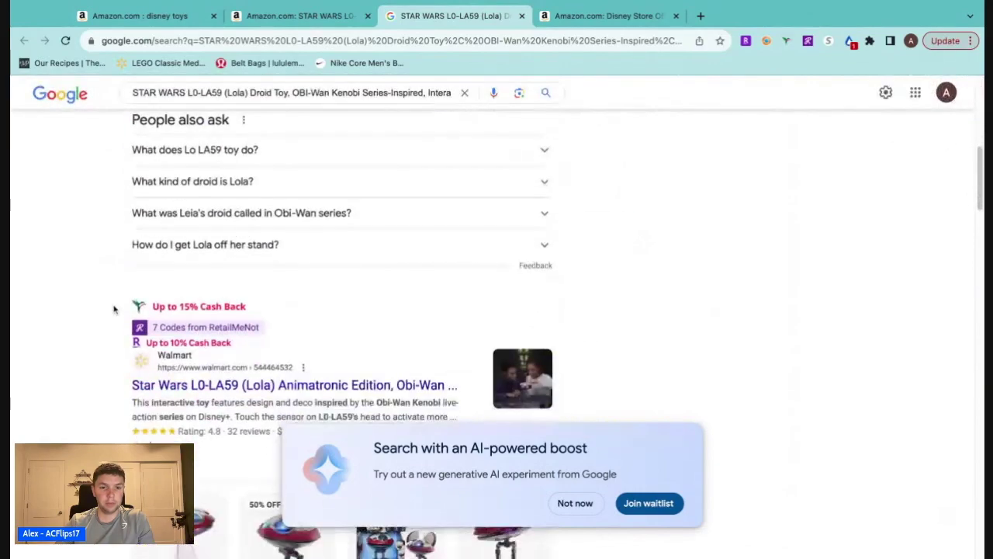
{"action": "scroll", "coordinate": [115, 310], "scroll_direction": "up", "scroll_amount": 10}
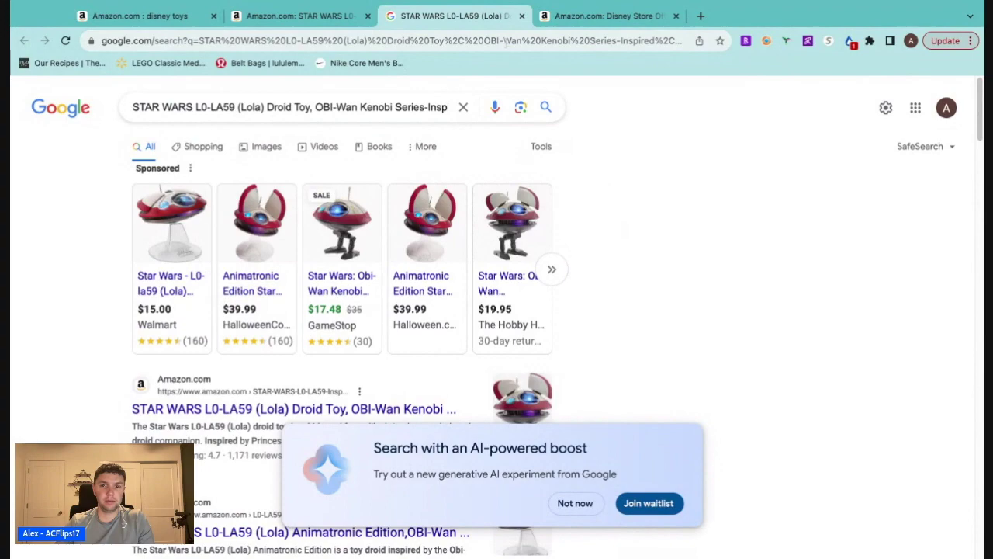
{"action": "left_click", "coordinate": [522, 15]}
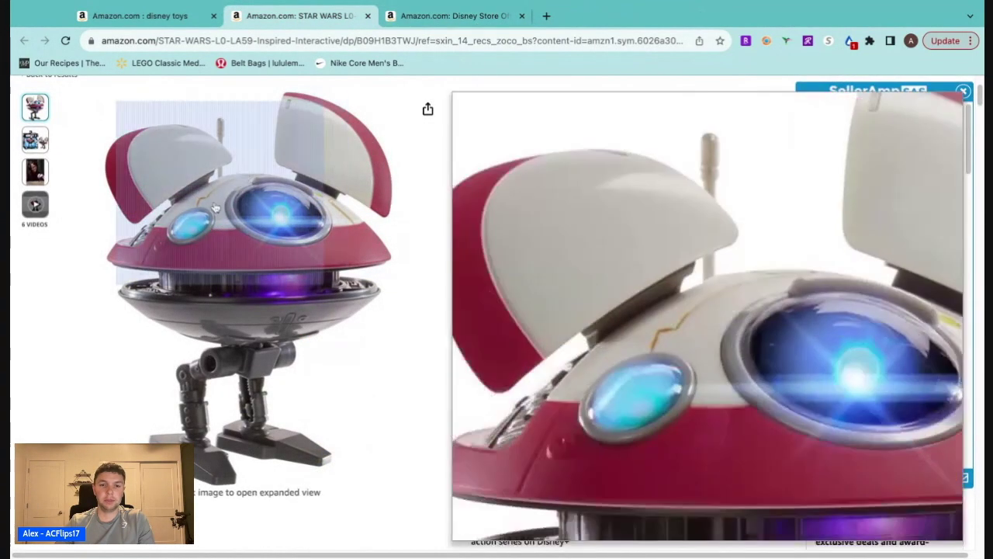
Examine the Lola Droid Toy's seller offers, stock levels and early-October price history
{"action": "scroll", "coordinate": [874, 268], "scroll_direction": "down", "scroll_amount": 3}
{"action": "scroll", "coordinate": [875, 267], "scroll_direction": "down", "scroll_amount": 8}
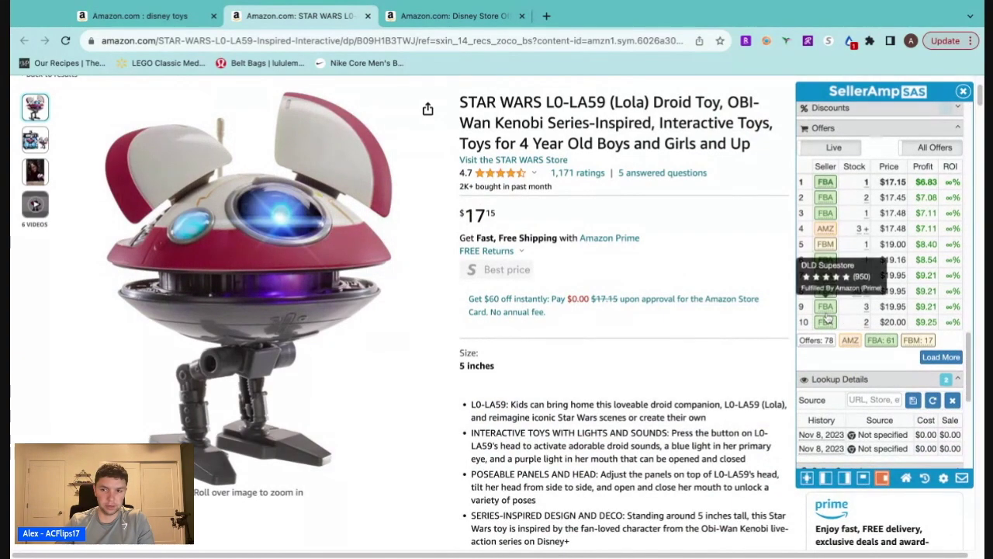
{"action": "scroll", "coordinate": [699, 315], "scroll_direction": "down", "scroll_amount": 8}
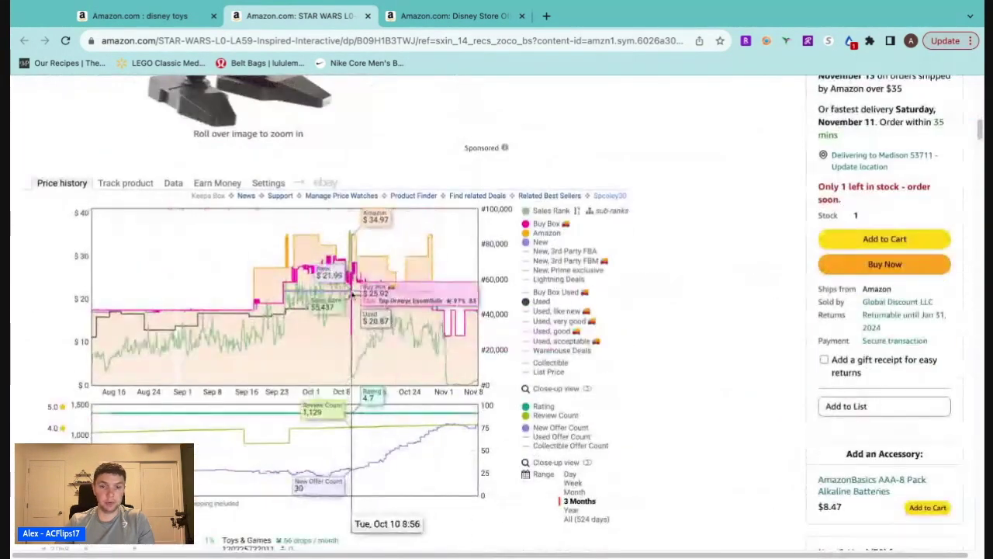
{"action": "scroll", "coordinate": [693, 310], "scroll_direction": "up", "scroll_amount": 10}
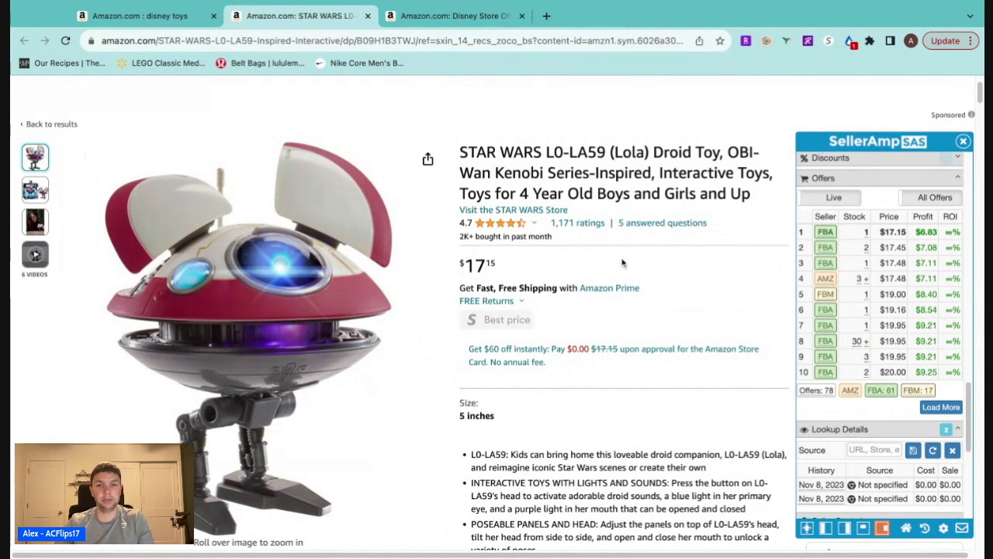
Examine the price, sales rank and offer count history on the Disney Store Official Princess Bath Set listing
{"action": "left_click", "coordinate": [484, 16]}
{"action": "scroll", "coordinate": [633, 271], "scroll_direction": "down", "scroll_amount": 3}
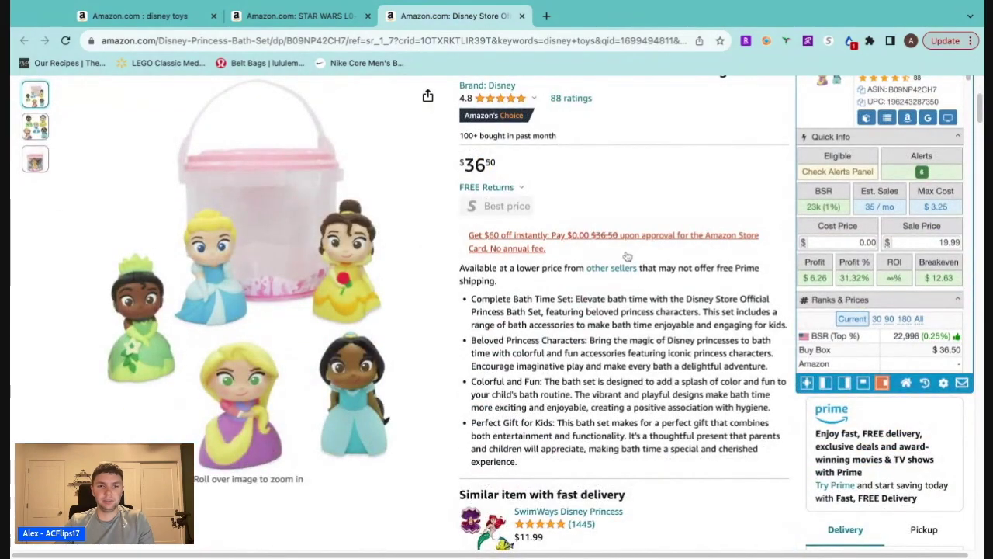
{"action": "scroll", "coordinate": [694, 273], "scroll_direction": "up", "scroll_amount": 2}
{"action": "scroll", "coordinate": [851, 365], "scroll_direction": "down", "scroll_amount": 2}
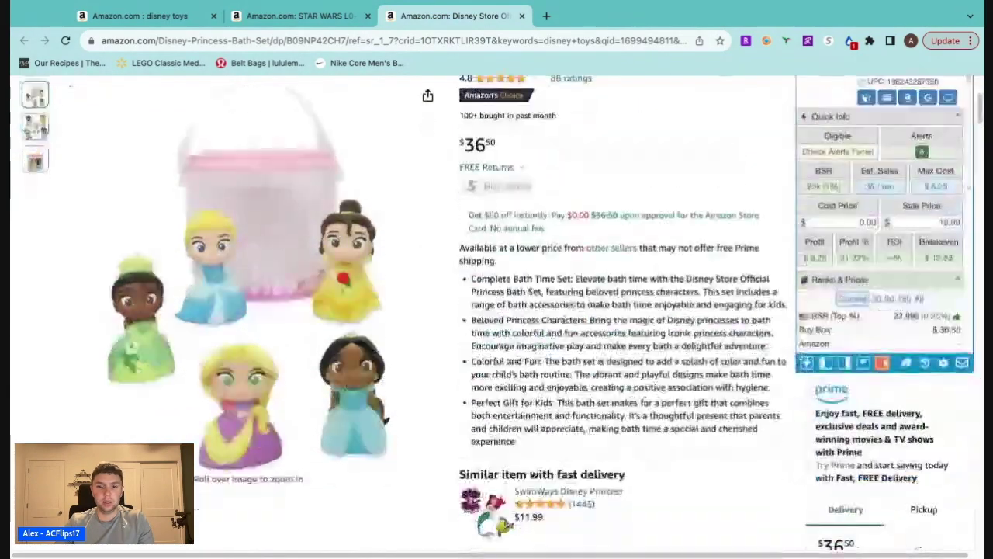
{"action": "scroll", "coordinate": [594, 286], "scroll_direction": "down", "scroll_amount": 9}
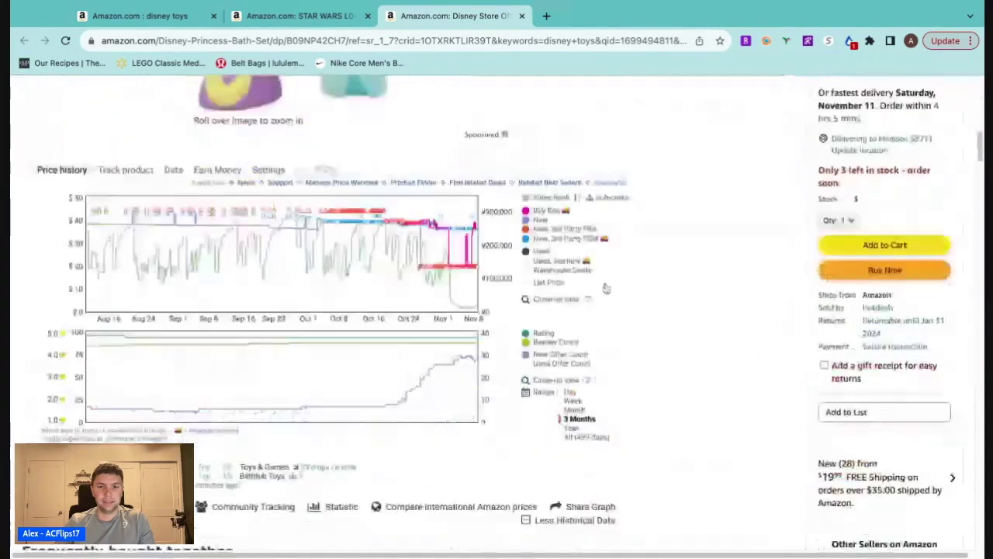
{"action": "scroll", "coordinate": [605, 266], "scroll_direction": "up", "scroll_amount": 2}
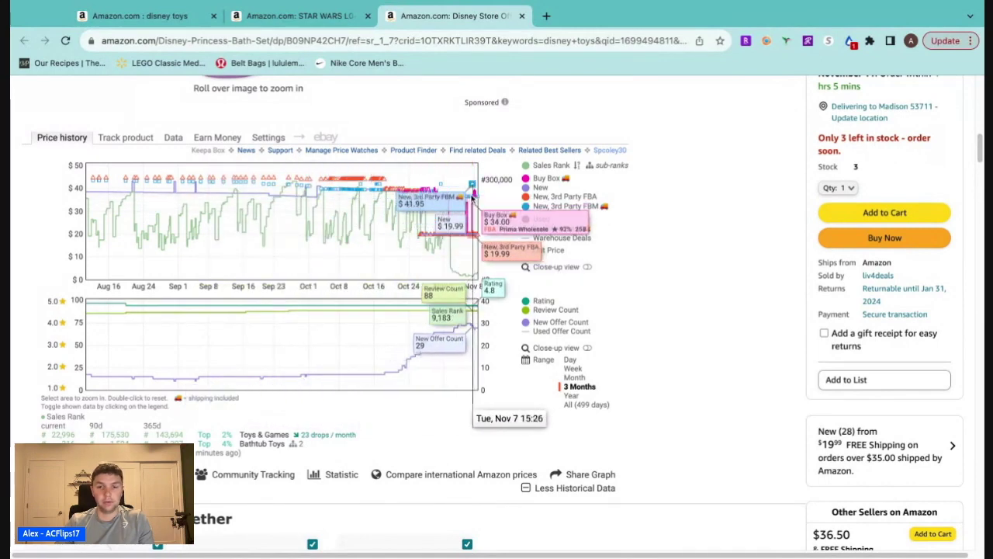
Set the Princess Bath Set's sale price to 36.5 in SellerAmp and review the competing sellers' offers and stock
{"action": "scroll", "coordinate": [896, 330], "scroll_direction": "up", "scroll_amount": 5}
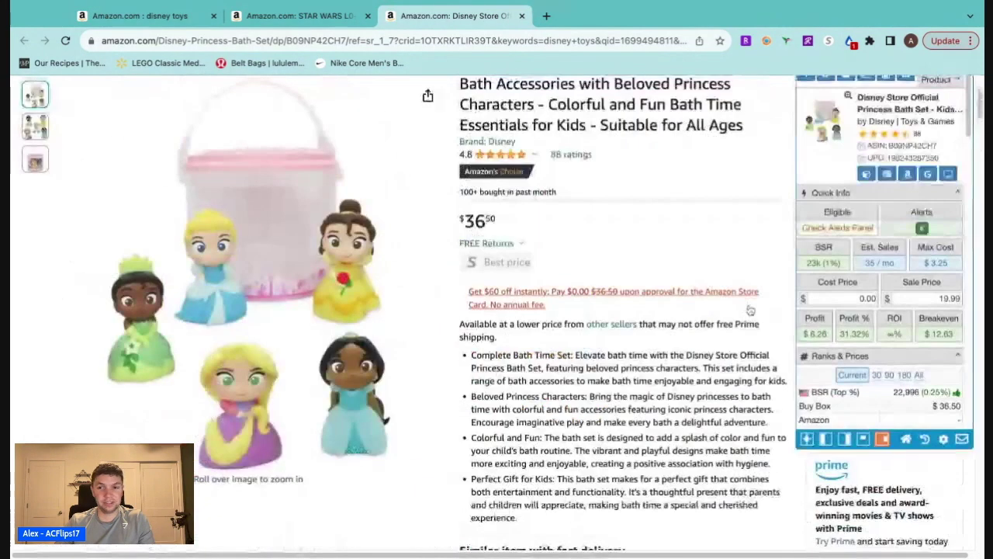
{"action": "left_click", "coordinate": [953, 290]}
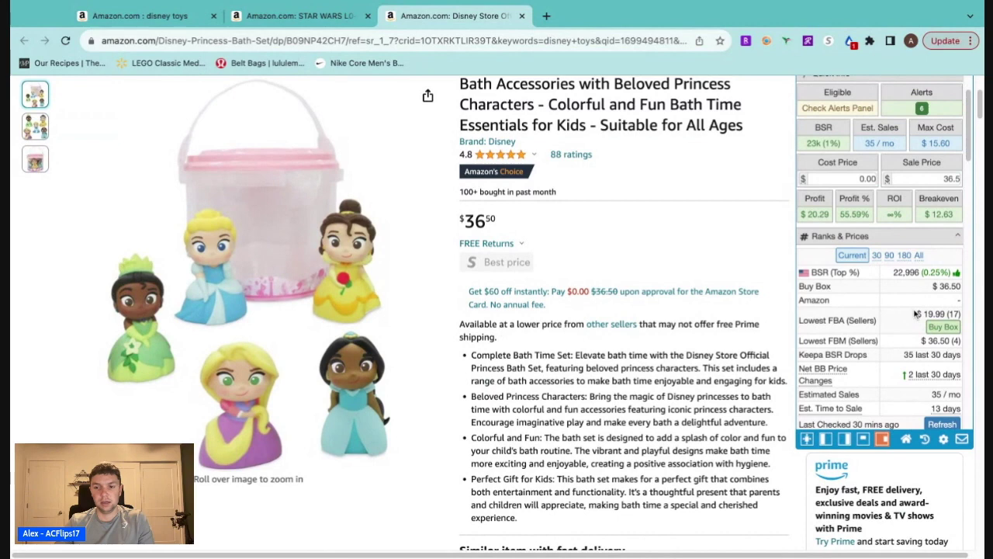
{"action": "scroll", "coordinate": [916, 313], "scroll_direction": "down", "scroll_amount": 6}
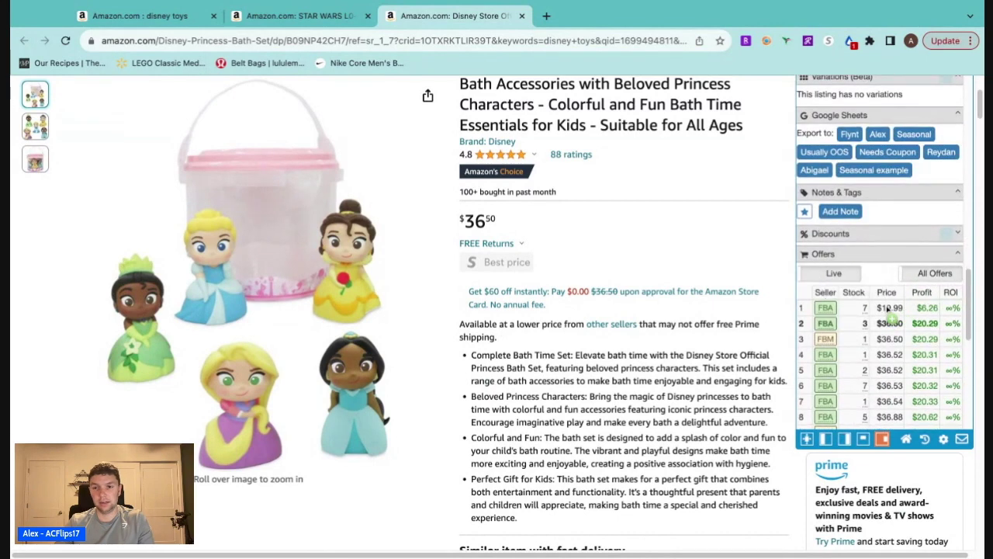
{"action": "mouse_move", "coordinate": [828, 326]}
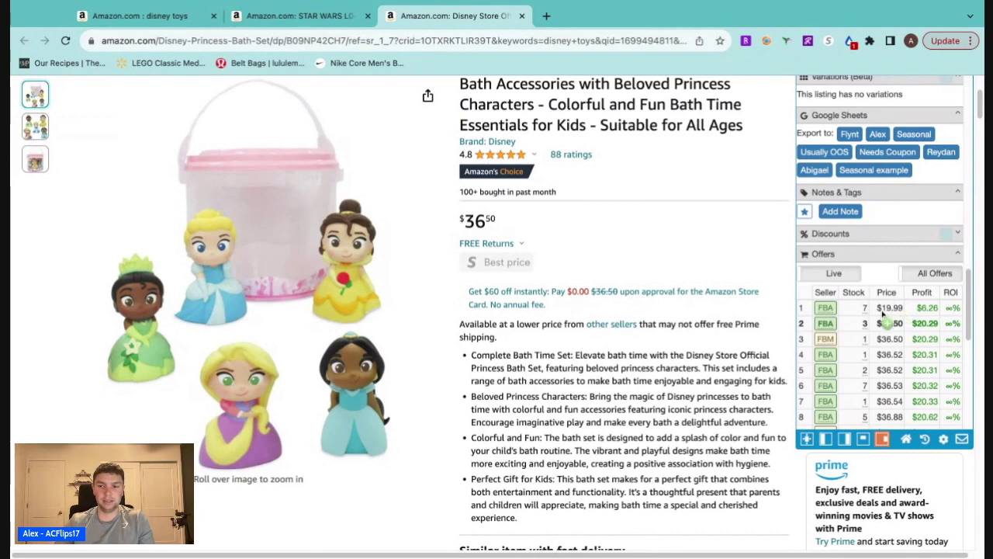
{"action": "scroll", "coordinate": [888, 388], "scroll_direction": "down", "scroll_amount": 2}
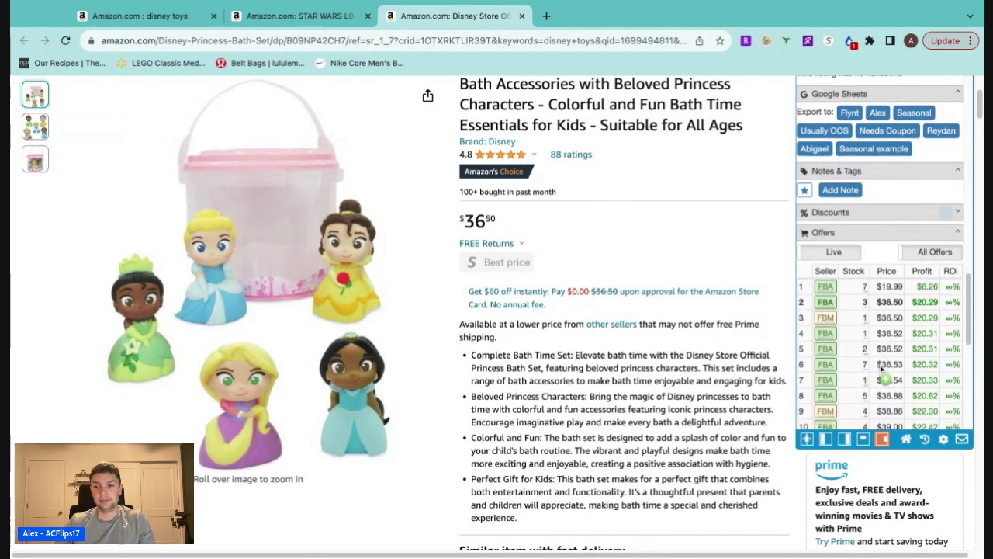
Search Google for the Princess Bath Set's title and compare the sponsored products with the Amazon product photo
{"action": "scroll", "coordinate": [890, 281], "scroll_direction": "up", "scroll_amount": 15}
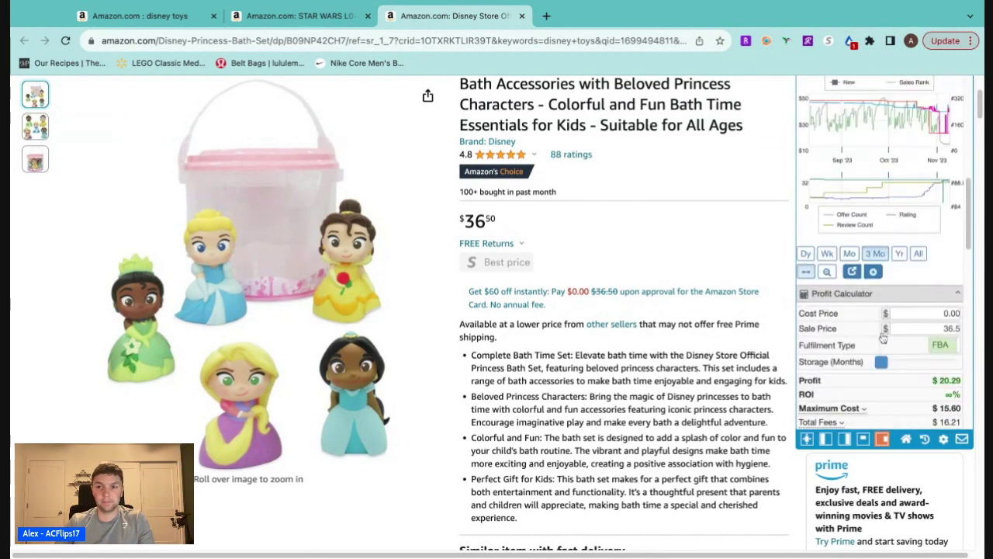
{"action": "scroll", "coordinate": [889, 332], "scroll_direction": "up", "scroll_amount": 4}
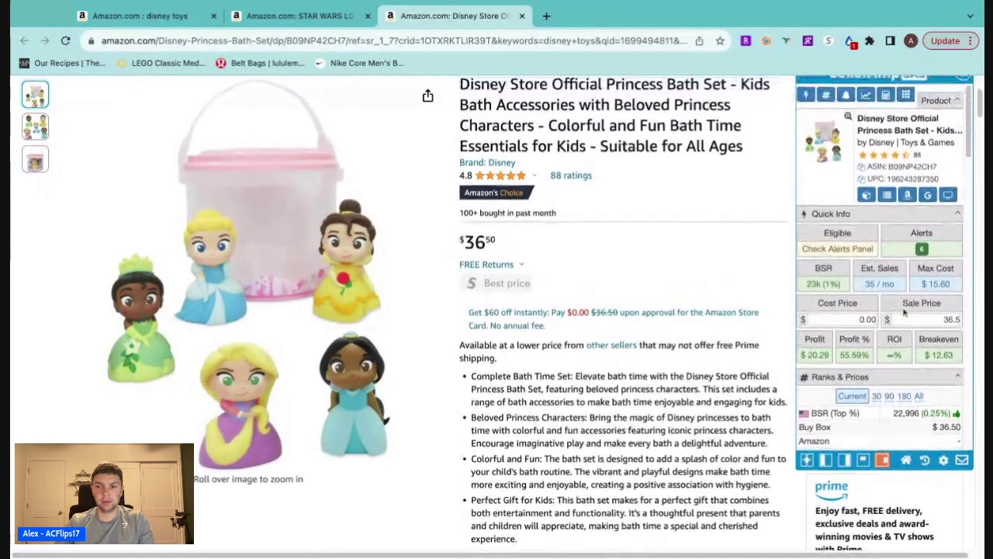
{"action": "left_click", "coordinate": [928, 194]}
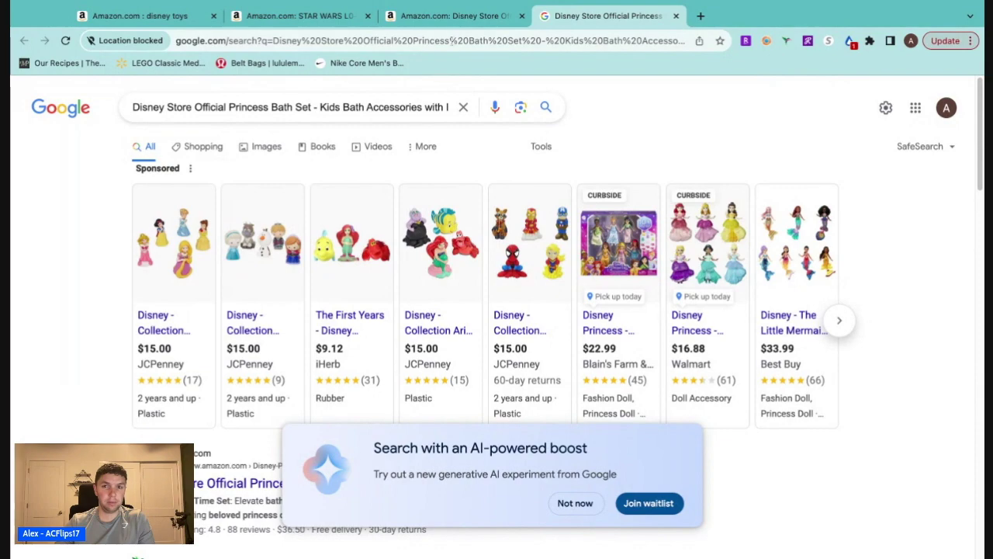
{"action": "left_click", "coordinate": [446, 17]}
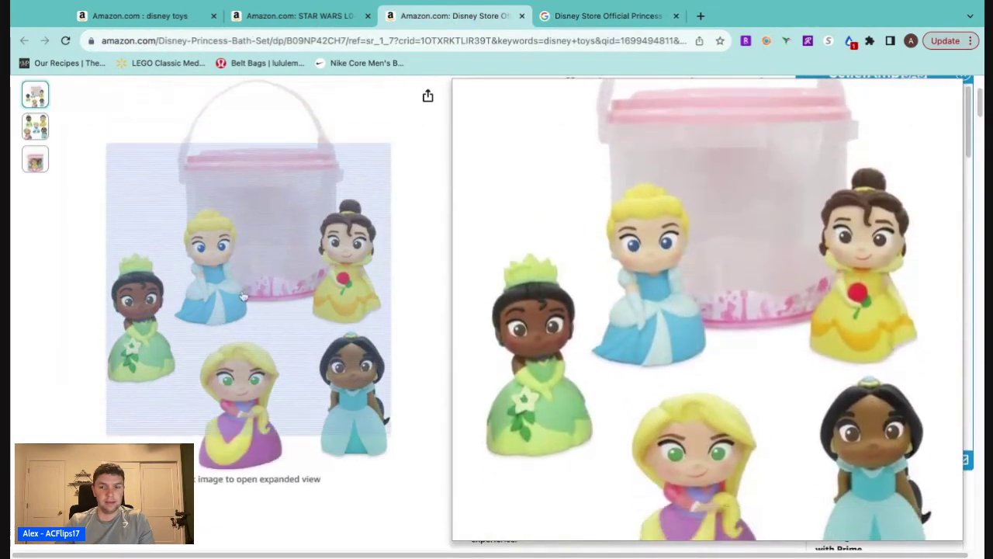
{"action": "left_click", "coordinate": [295, 15]}
{"action": "left_click", "coordinate": [597, 16]}
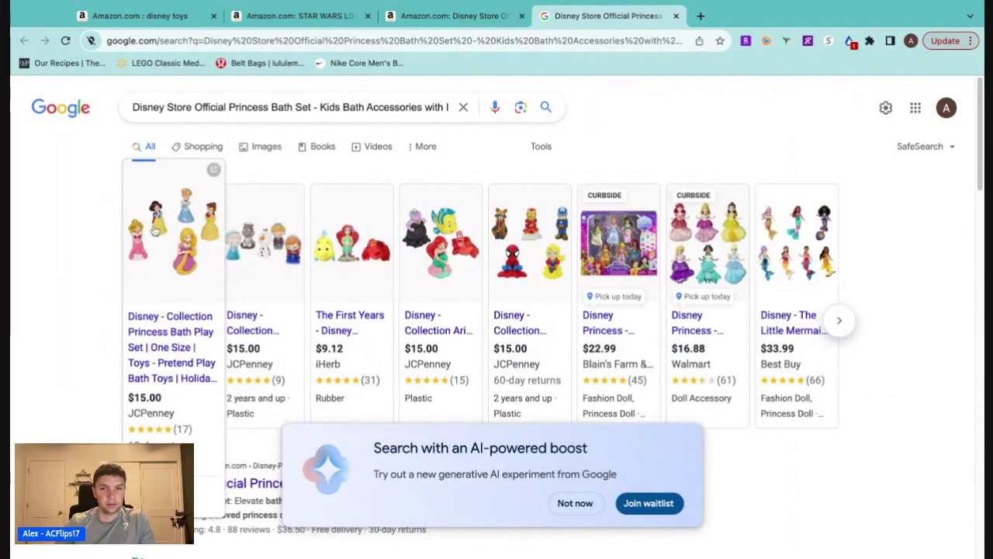
Decline the AI-powered search offer and examine the organic results for the bath set, including the shopDisney listing
{"action": "scroll", "coordinate": [156, 232], "scroll_direction": "down", "scroll_amount": 2}
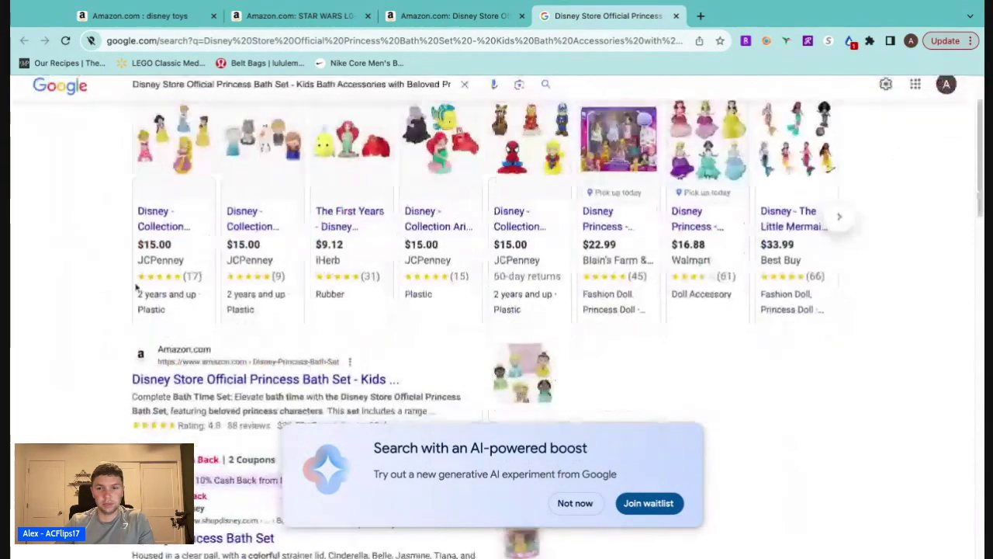
{"action": "left_click", "coordinate": [574, 502]}
{"action": "scroll", "coordinate": [115, 350], "scroll_direction": "down", "scroll_amount": 3}
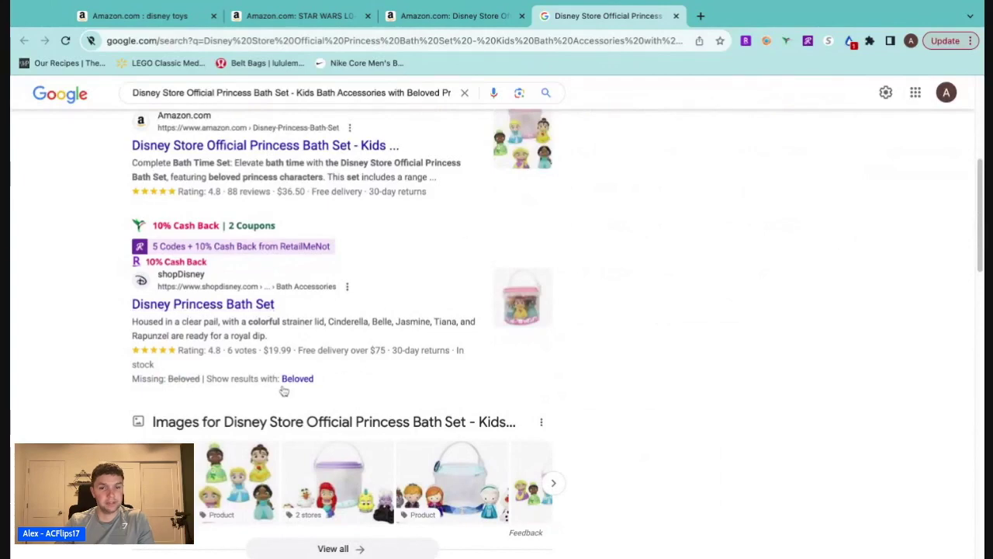
Compare the shopDisney, Target and other retailers' prices and availability for the Princess Bath Set in the Google results
{"action": "scroll", "coordinate": [639, 318], "scroll_direction": "down", "scroll_amount": 6}
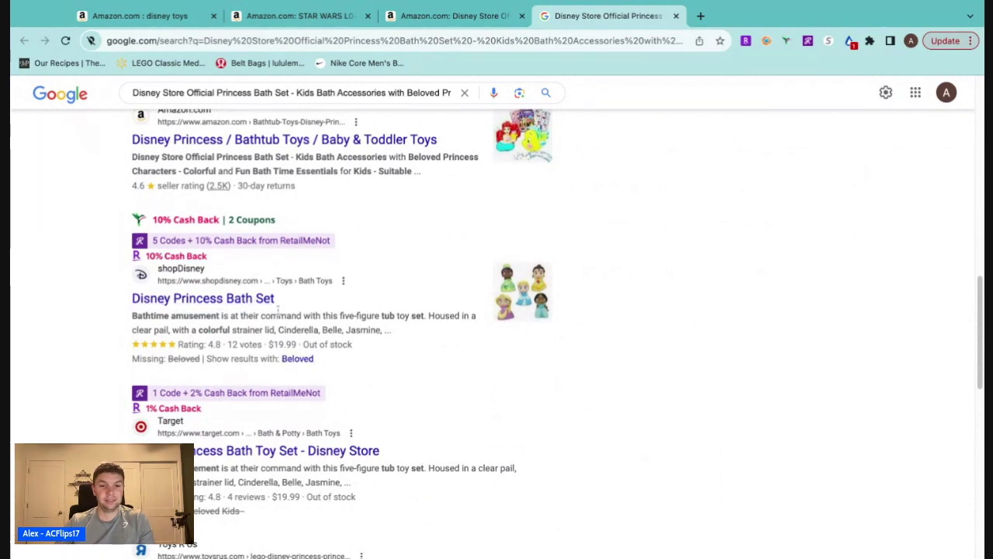
{"action": "scroll", "coordinate": [403, 328], "scroll_direction": "up", "scroll_amount": 3}
{"action": "scroll", "coordinate": [671, 309], "scroll_direction": "down", "scroll_amount": 9}
{"action": "scroll", "coordinate": [654, 304], "scroll_direction": "up", "scroll_amount": 6}
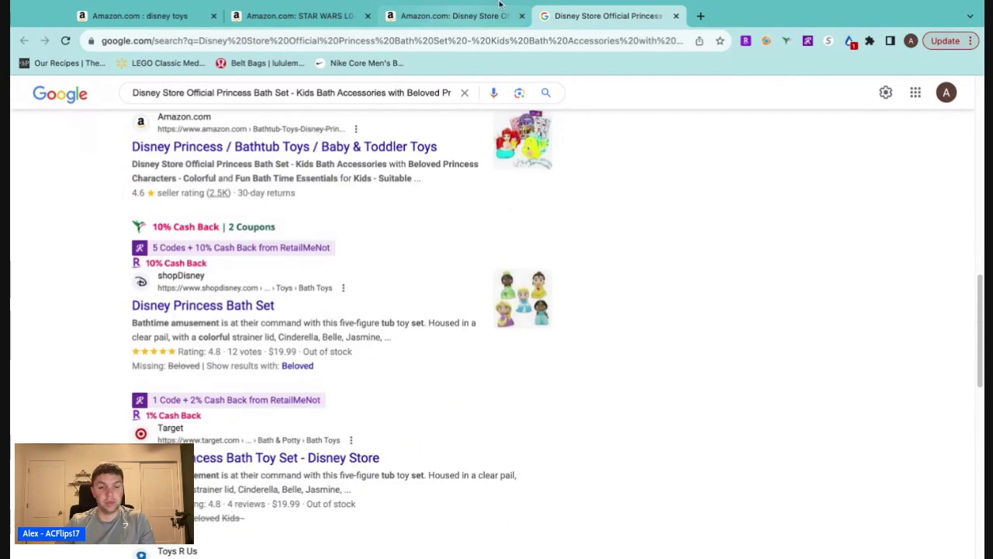
{"action": "scroll", "coordinate": [621, 234], "scroll_direction": "down", "scroll_amount": 8}
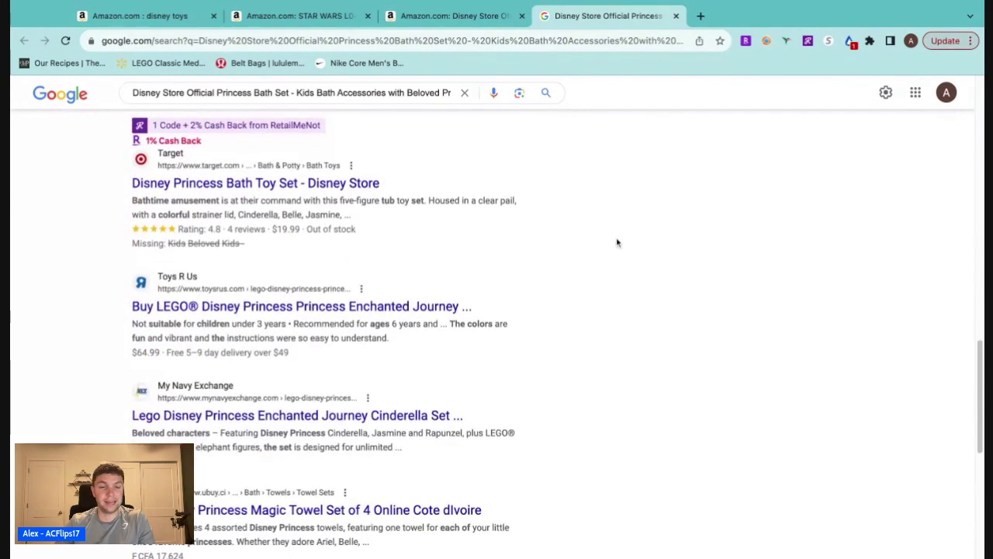
{"action": "scroll", "coordinate": [612, 241], "scroll_direction": "up", "scroll_amount": 4}
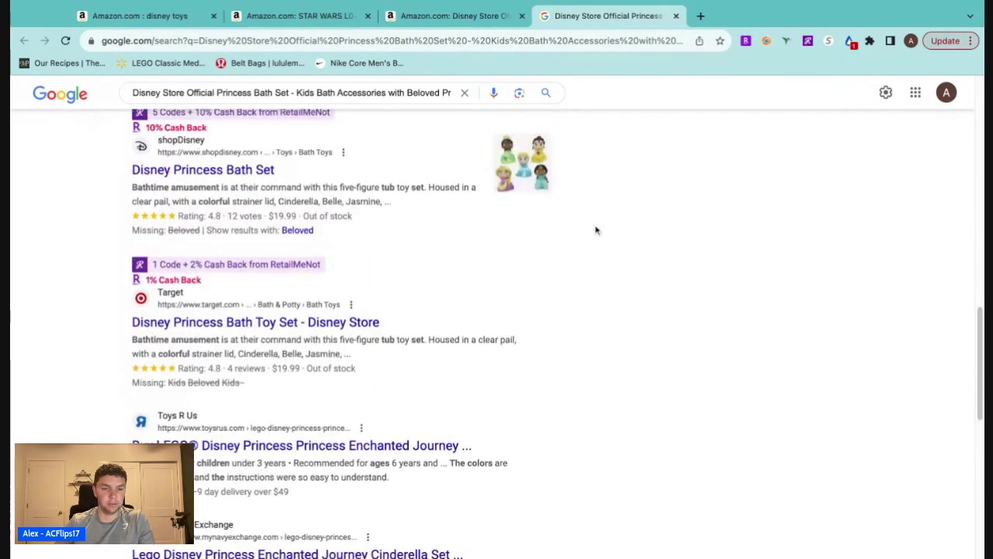
{"action": "scroll", "coordinate": [552, 199], "scroll_direction": "down", "scroll_amount": 8}
{"action": "scroll", "coordinate": [517, 246], "scroll_direction": "up", "scroll_amount": 3}
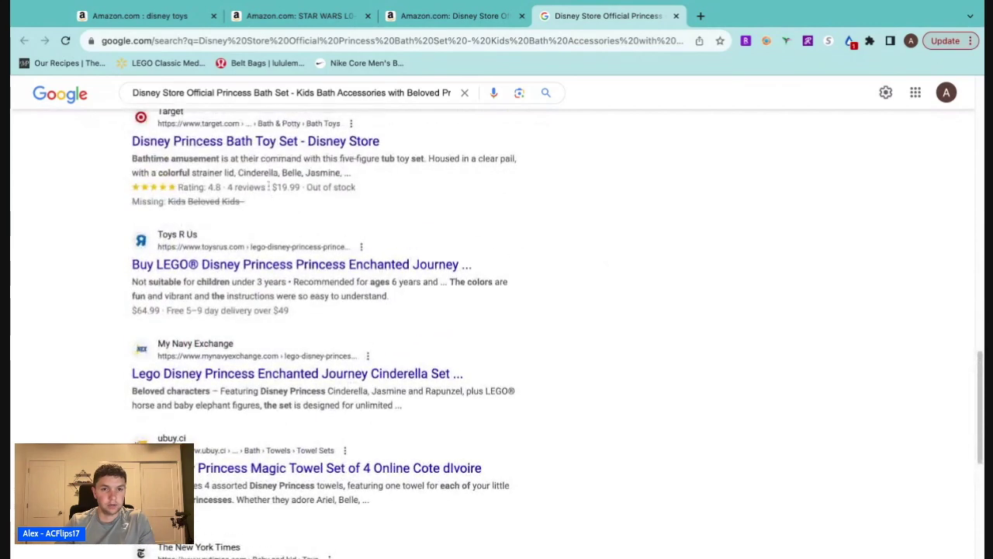
{"action": "scroll", "coordinate": [496, 279], "scroll_direction": "down", "scroll_amount": 3}
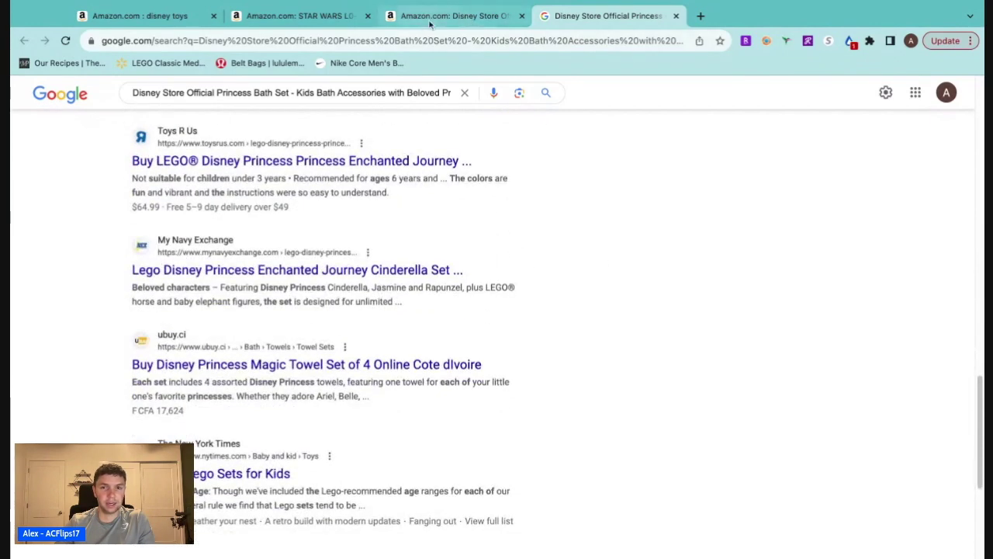
Set the Princess Bath Set's cost price to 15.99 in SellerAmp on its Amazon listing
{"action": "left_click", "coordinate": [417, 23]}
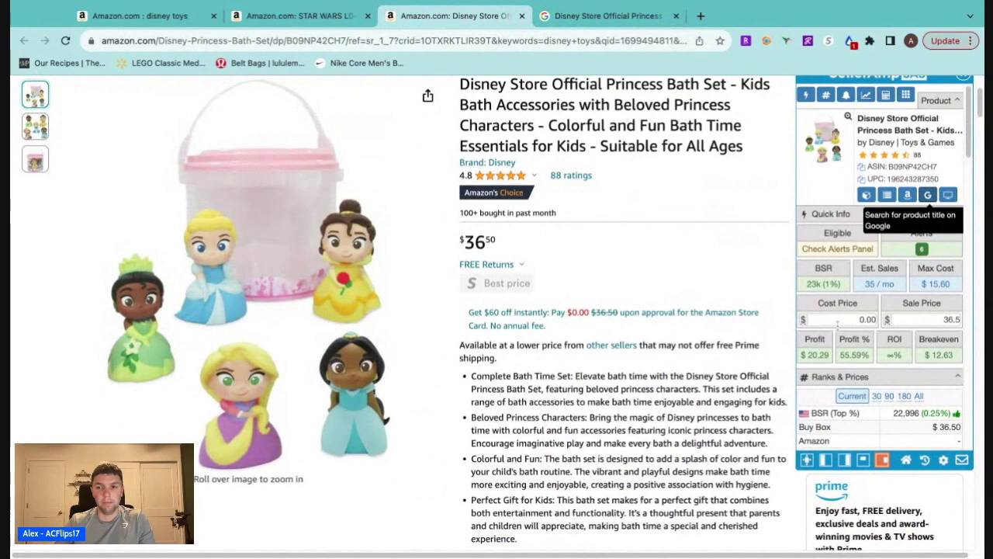
{"action": "left_click", "coordinate": [837, 321]}
{"action": "type", "text": "19.99'"}
{"action": "key", "text": "Return"}
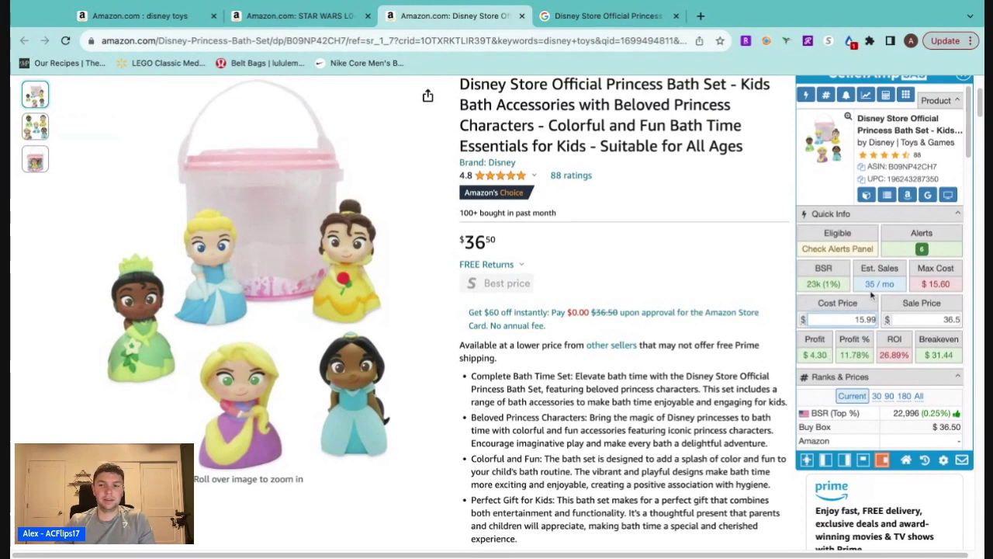
Examine the Princess Bath Set's price and offer count history against its profit, ROI and estimated sales figures
{"action": "scroll", "coordinate": [588, 295], "scroll_direction": "down", "scroll_amount": 10}
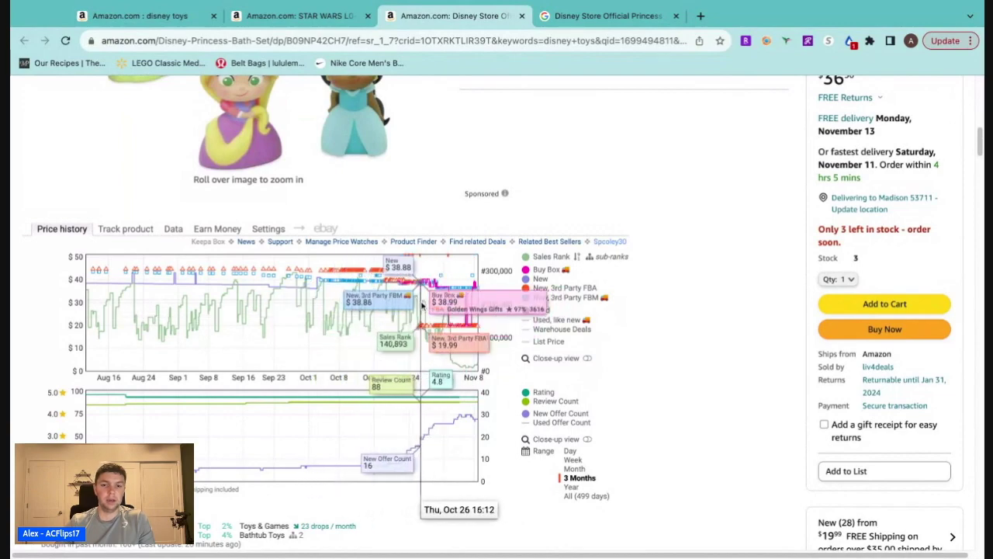
{"action": "scroll", "coordinate": [632, 310], "scroll_direction": "up", "scroll_amount": 4}
{"action": "scroll", "coordinate": [879, 184], "scroll_direction": "up", "scroll_amount": 1}
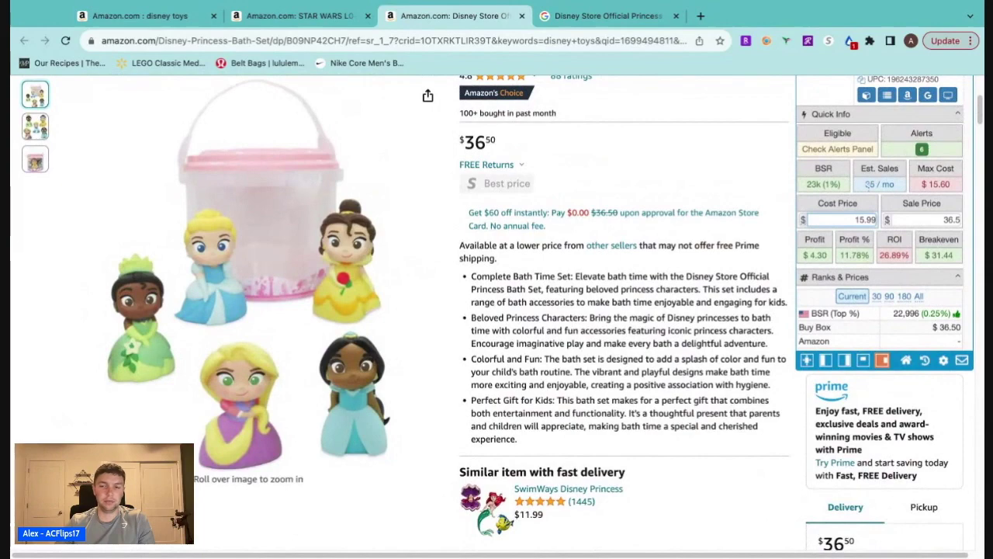
{"action": "scroll", "coordinate": [631, 333], "scroll_direction": "down", "scroll_amount": 5}
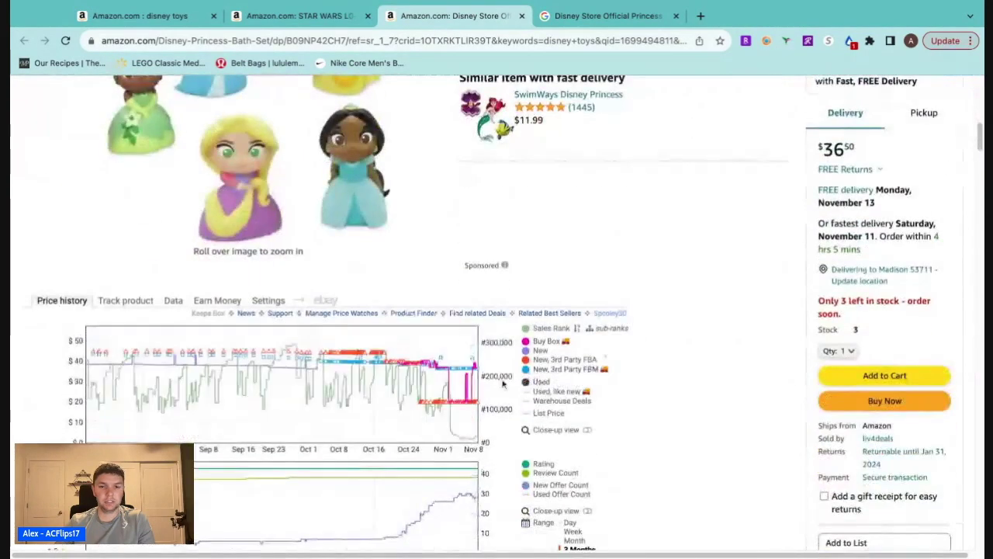
{"action": "scroll", "coordinate": [636, 427], "scroll_direction": "up", "scroll_amount": 5}
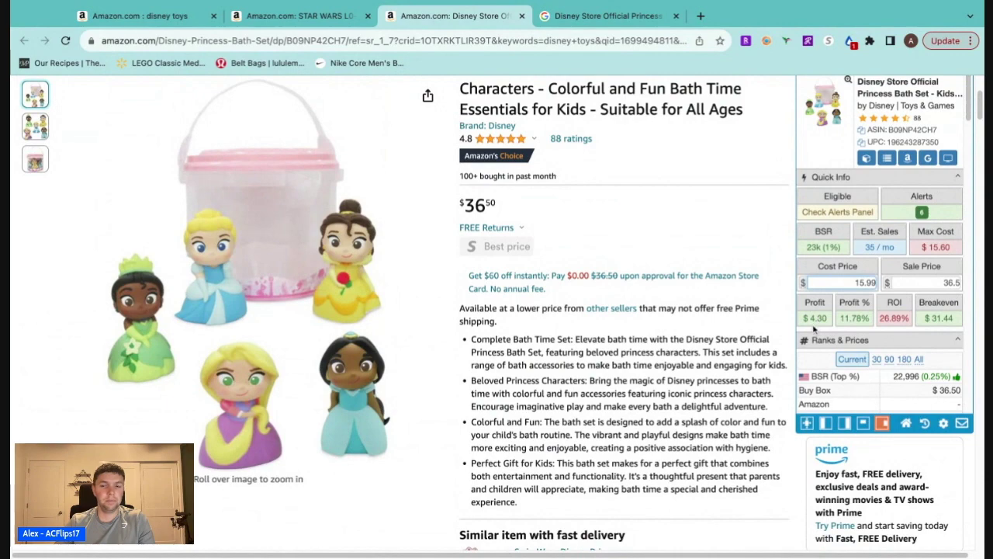
{"action": "scroll", "coordinate": [789, 318], "scroll_direction": "down", "scroll_amount": 5}
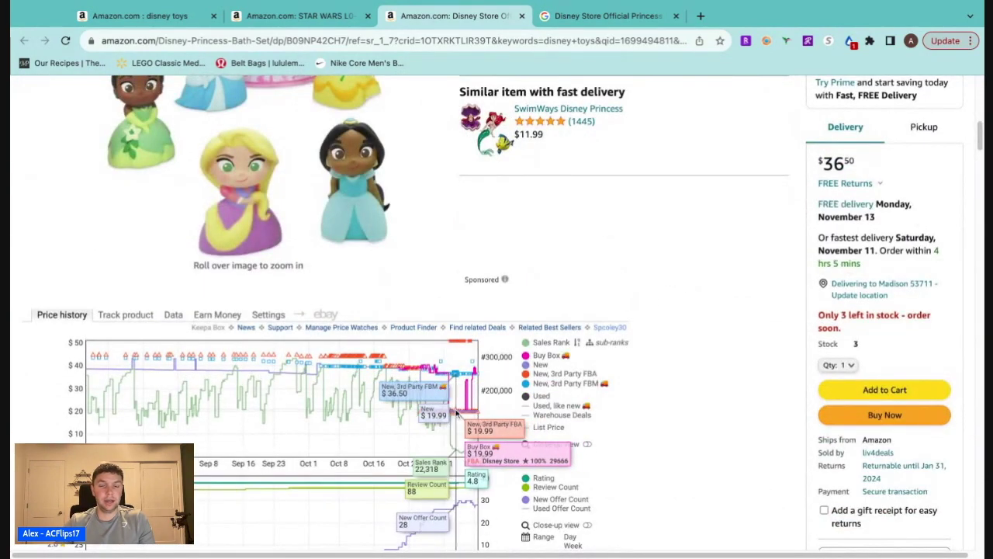
{"action": "scroll", "coordinate": [751, 450], "scroll_direction": "up", "scroll_amount": 6}
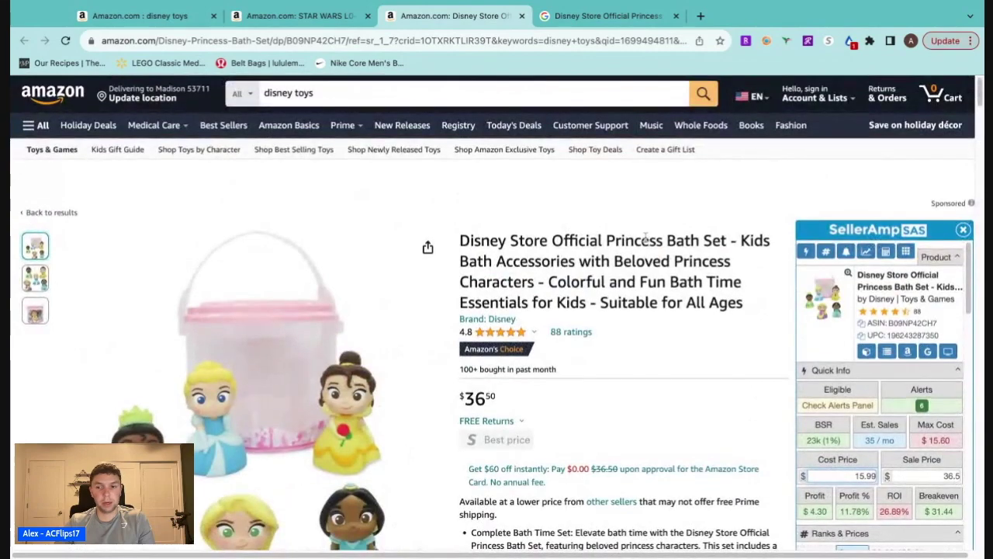
{"action": "scroll", "coordinate": [658, 240], "scroll_direction": "down", "scroll_amount": 6}
{"action": "scroll", "coordinate": [657, 239], "scroll_direction": "down", "scroll_amount": 2}
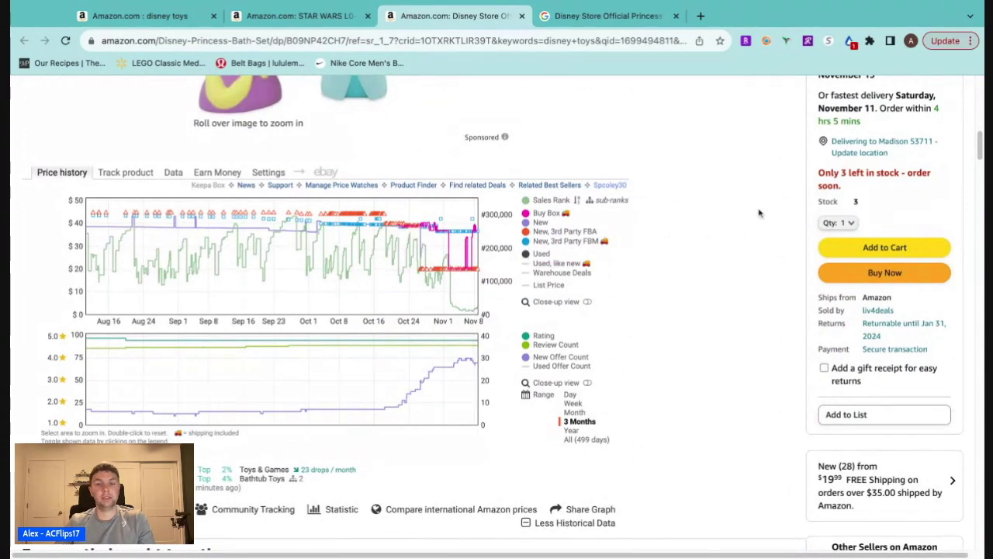
{"action": "scroll", "coordinate": [768, 229], "scroll_direction": "up", "scroll_amount": 5}
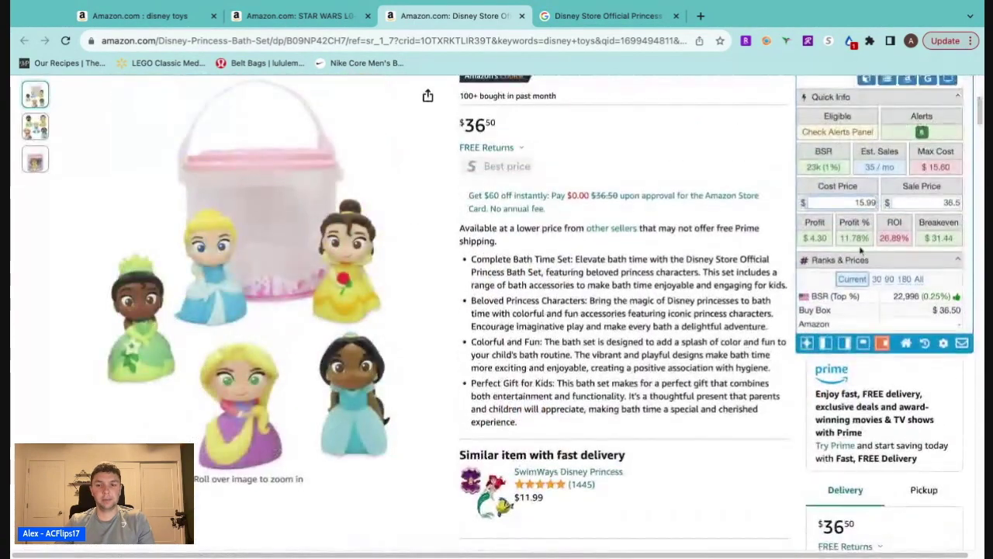
Close the bath set's Google results and return to the STAR WARS L0-LA59 droid listing
{"action": "left_click", "coordinate": [672, 22]}
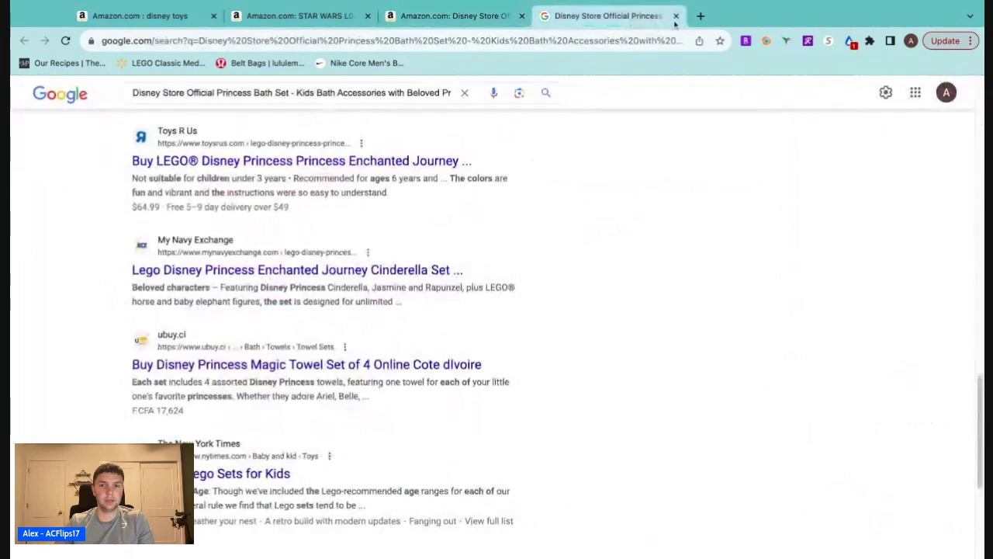
{"action": "left_click", "coordinate": [676, 15]}
{"action": "key", "text": "ctrl+shift+Tab"}
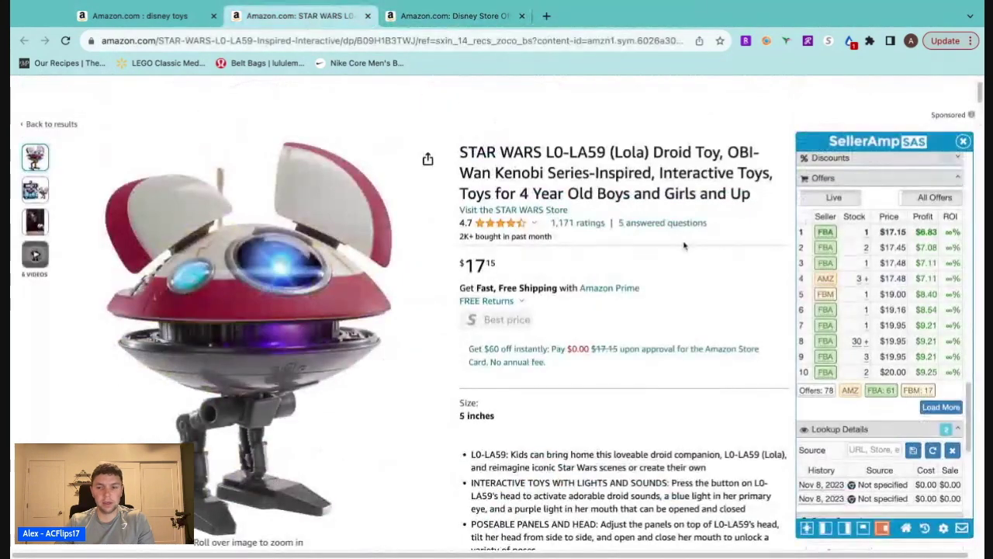
Check the FBA sellers' names and ratings in the droid's offers and open the DiscountCenterLLC storefront in SellerAmp
{"action": "mouse_move", "coordinate": [826, 233]}
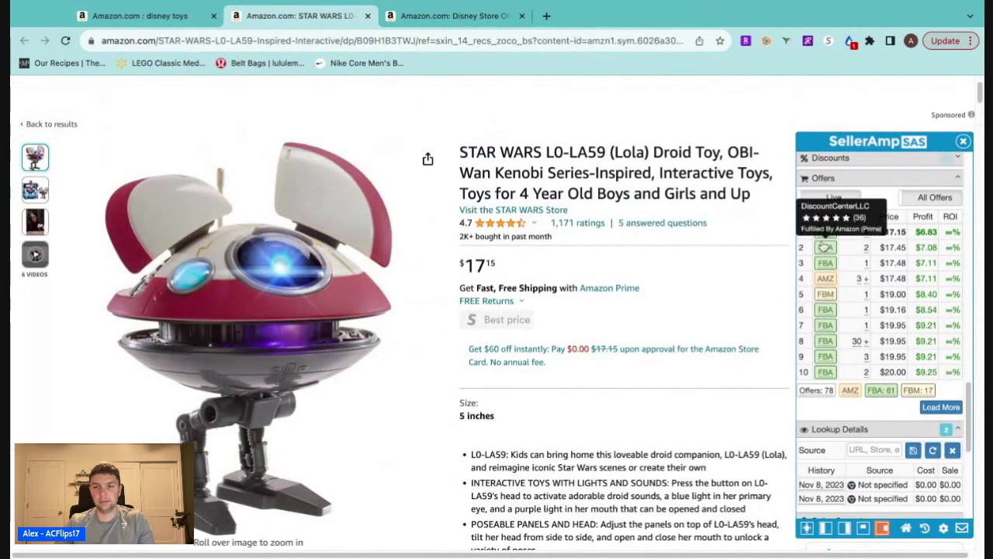
{"action": "mouse_move", "coordinate": [828, 265]}
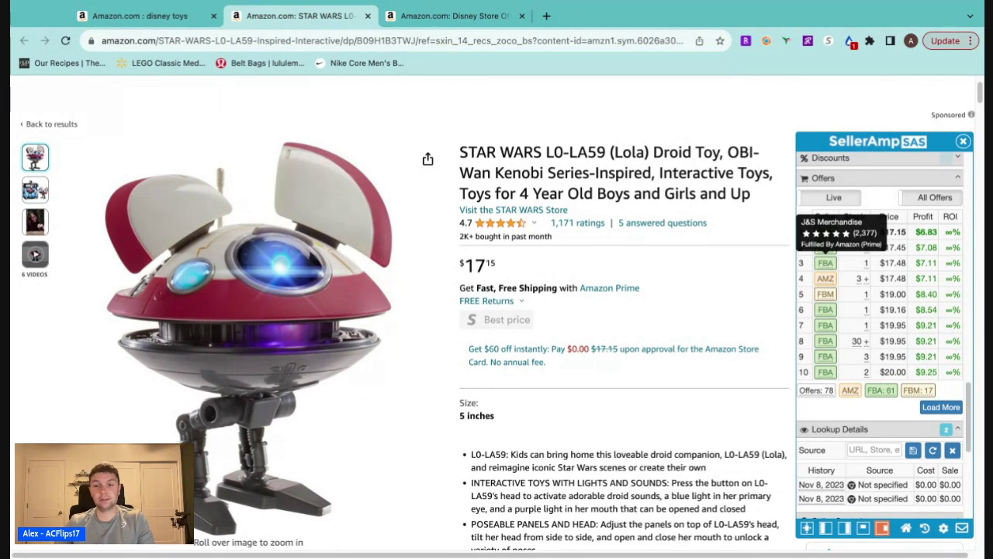
{"action": "mouse_move", "coordinate": [827, 310]}
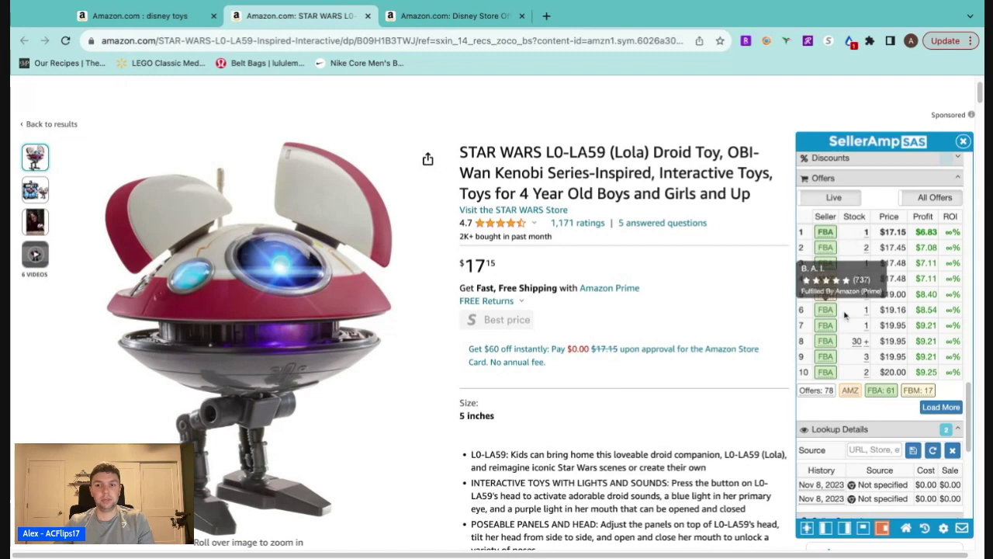
{"action": "mouse_move", "coordinate": [829, 330]}
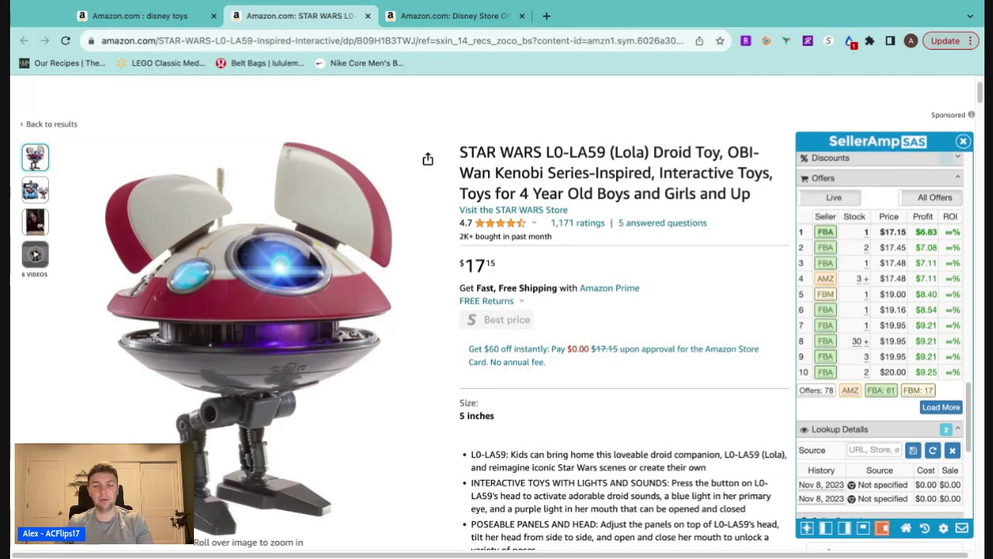
{"action": "left_click", "coordinate": [827, 249]}
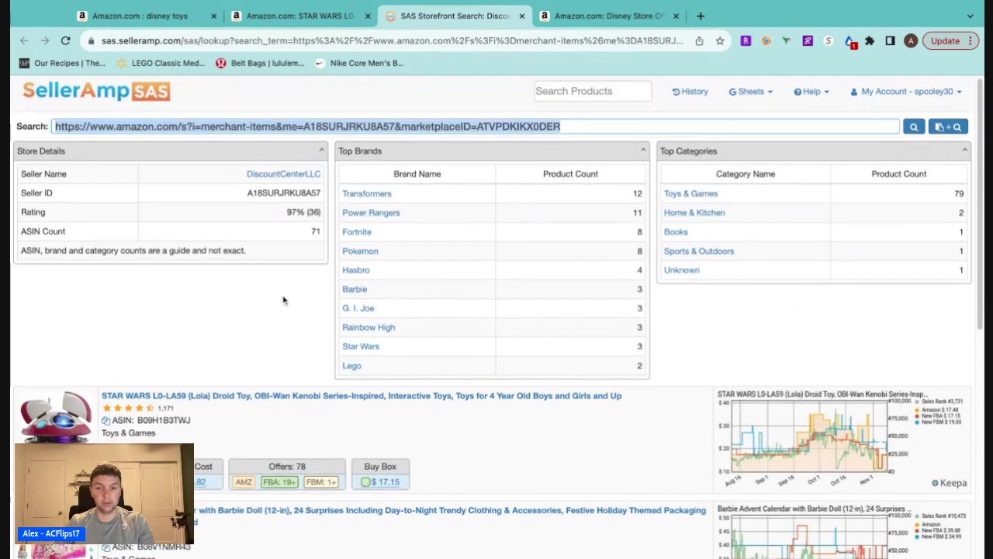
Review DiscountCenterLLC's storefront products and open the Barbie Advent Calendar's Amazon listing
{"action": "scroll", "coordinate": [282, 297], "scroll_direction": "down", "scroll_amount": 3}
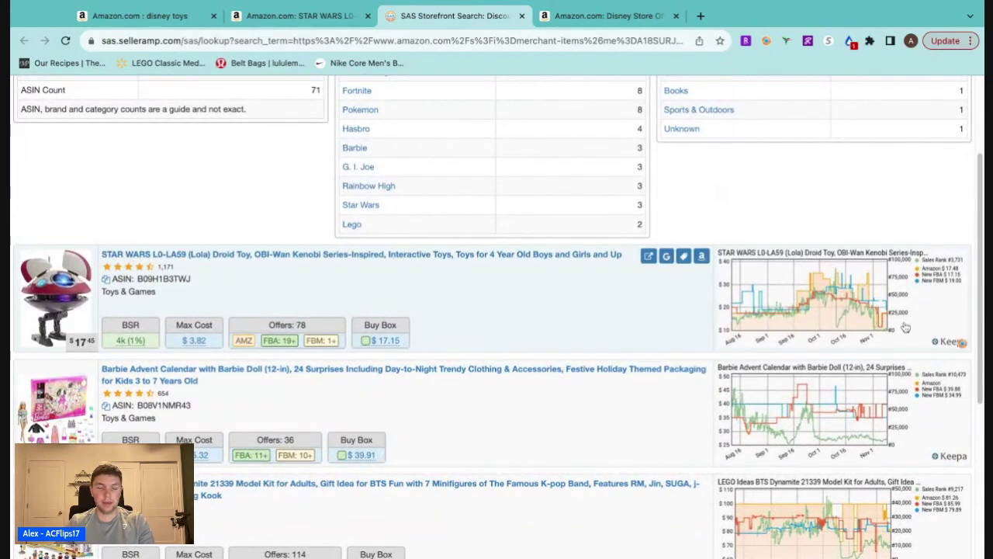
{"action": "scroll", "coordinate": [866, 373], "scroll_direction": "down", "scroll_amount": 3}
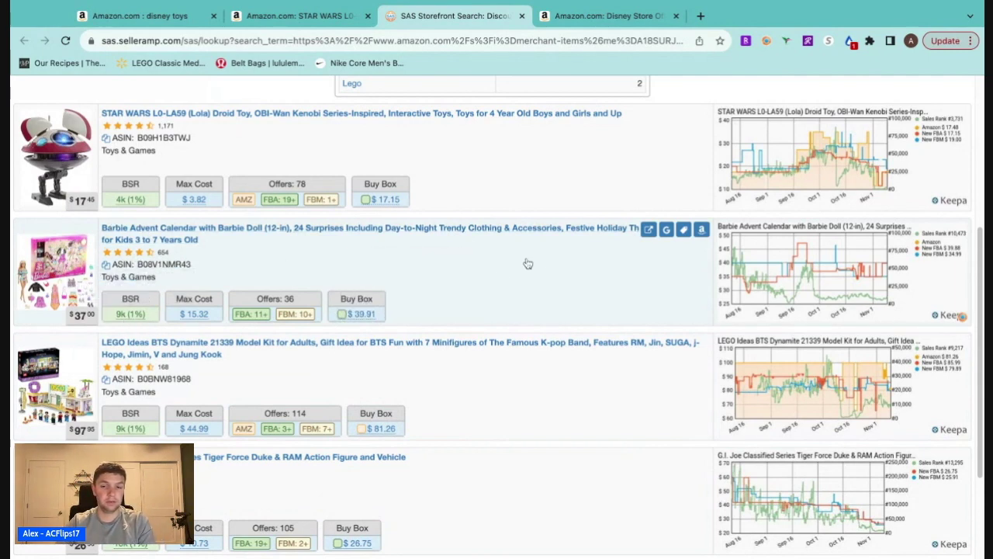
{"action": "mouse_move", "coordinate": [301, 319]}
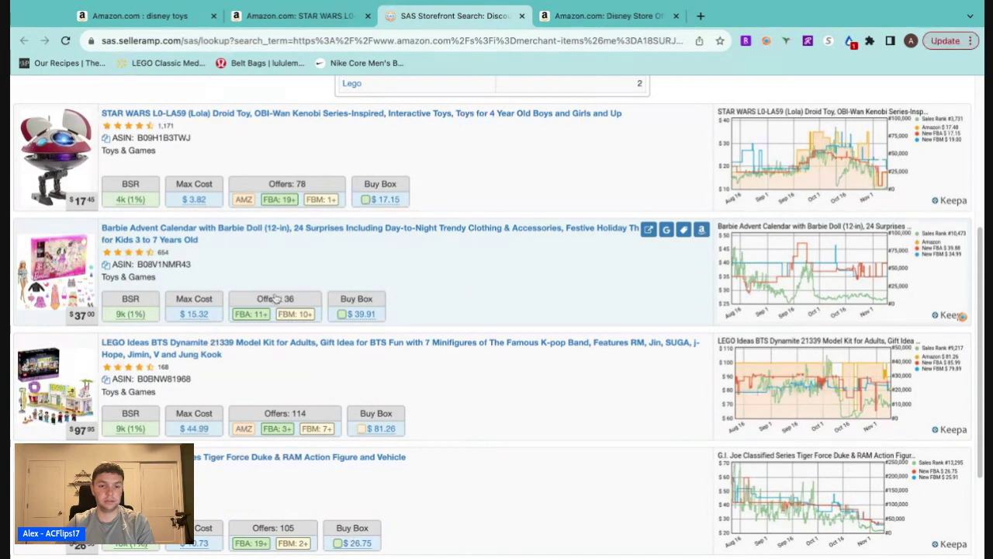
{"action": "mouse_move", "coordinate": [198, 317]}
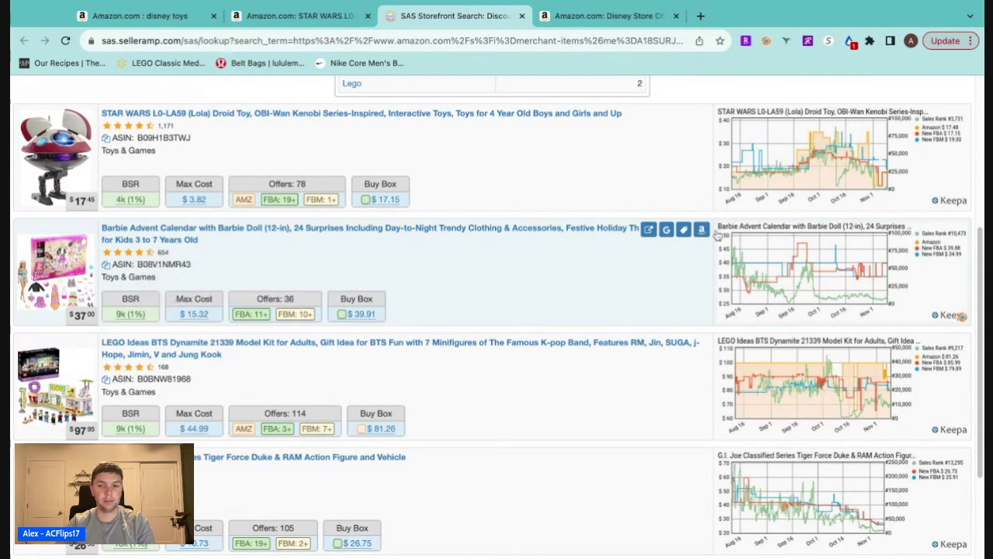
{"action": "left_click", "coordinate": [707, 232]}
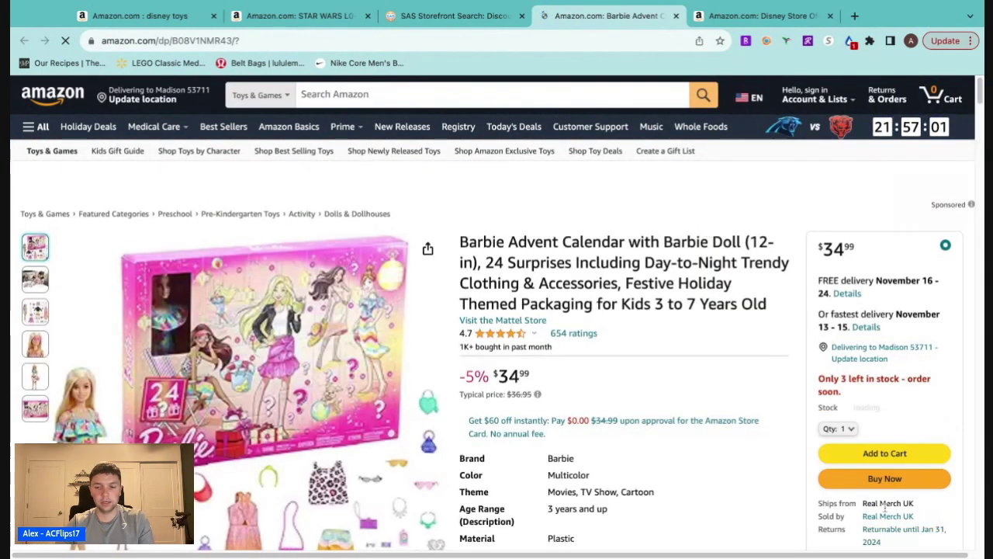
Examine the Barbie Advent Calendar's Keepa history, focusing on Buy Box price, sales rank and offer count from Oct 30 to Nov 8
{"action": "scroll", "coordinate": [664, 331], "scroll_direction": "down", "scroll_amount": 3}
{"action": "scroll", "coordinate": [667, 330], "scroll_direction": "down", "scroll_amount": 4}
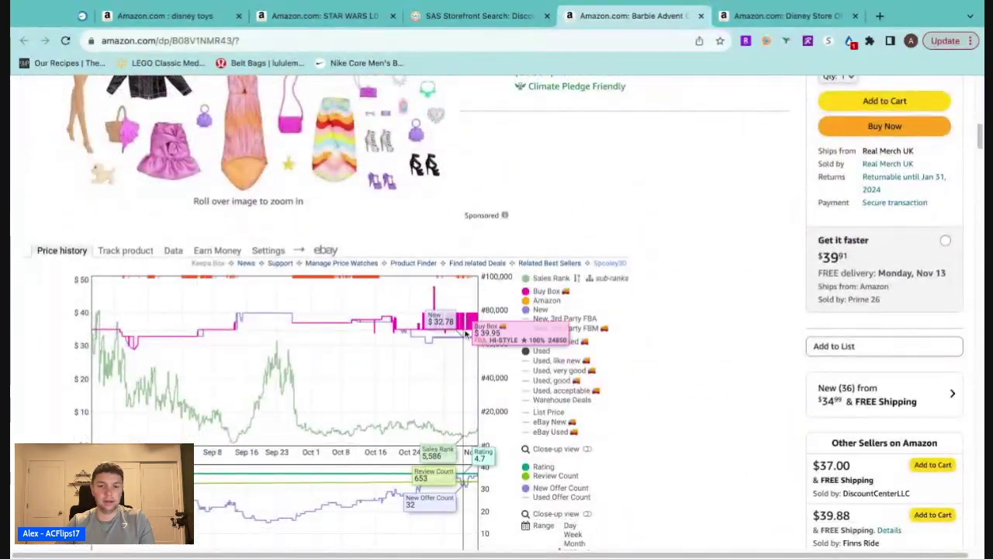
{"action": "scroll", "coordinate": [447, 335], "scroll_direction": "up", "scroll_amount": 5}
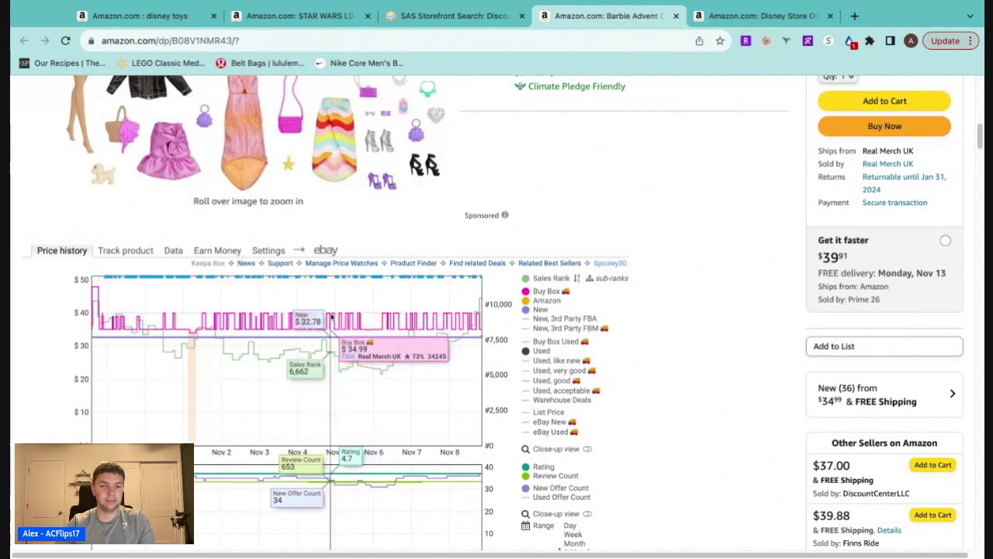
{"action": "scroll", "coordinate": [683, 313], "scroll_direction": "down", "scroll_amount": 1}
{"action": "scroll", "coordinate": [744, 333], "scroll_direction": "up", "scroll_amount": 4}
{"action": "scroll", "coordinate": [745, 334], "scroll_direction": "up", "scroll_amount": 2}
{"action": "scroll", "coordinate": [741, 331], "scroll_direction": "down", "scroll_amount": 8}
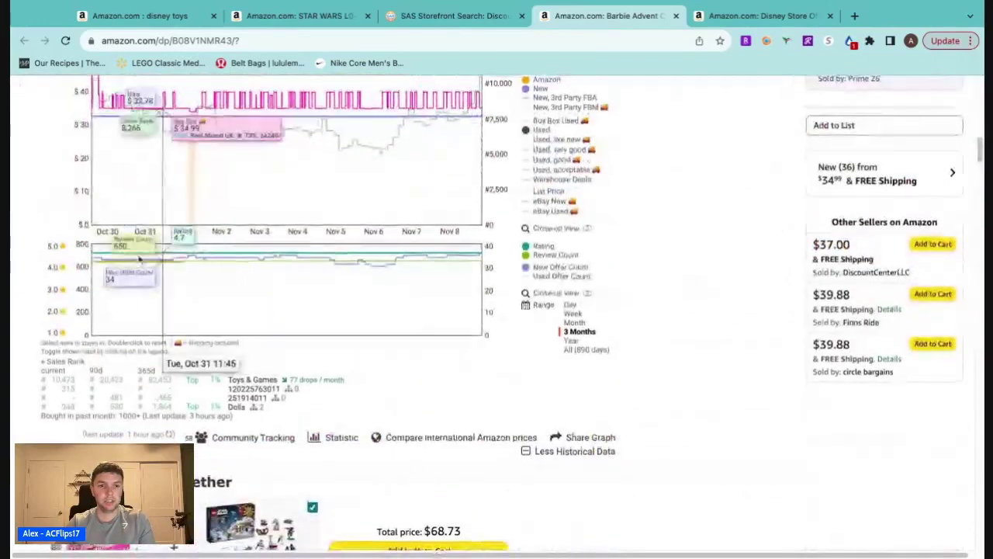
Open the Barbie Advent Calendar's Buy Box Statistics and review each seller's win share, average price, stock and last win date
{"action": "scroll", "coordinate": [78, 210], "scroll_direction": "up", "scroll_amount": 2}
{"action": "left_click", "coordinate": [167, 164]}
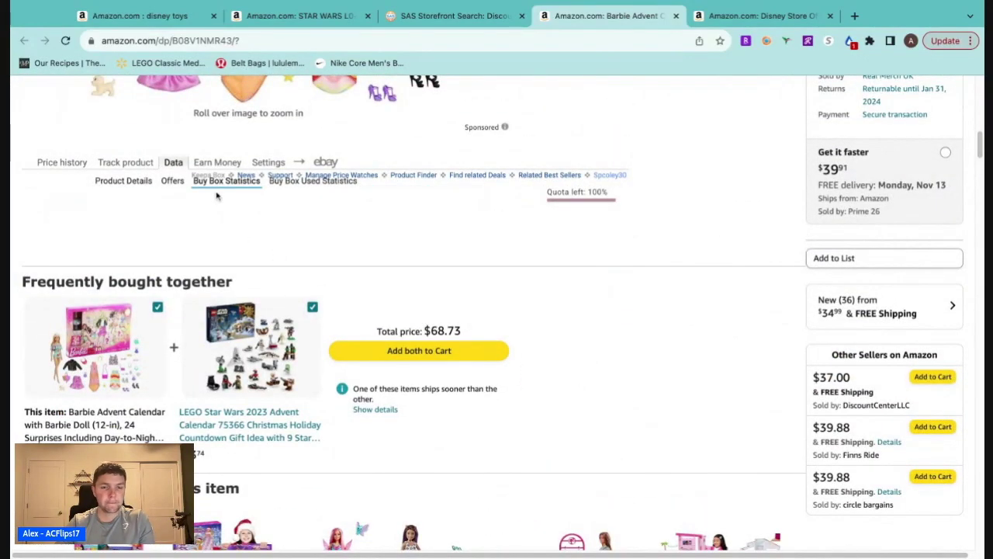
{"action": "scroll", "coordinate": [654, 412], "scroll_direction": "down", "scroll_amount": 2}
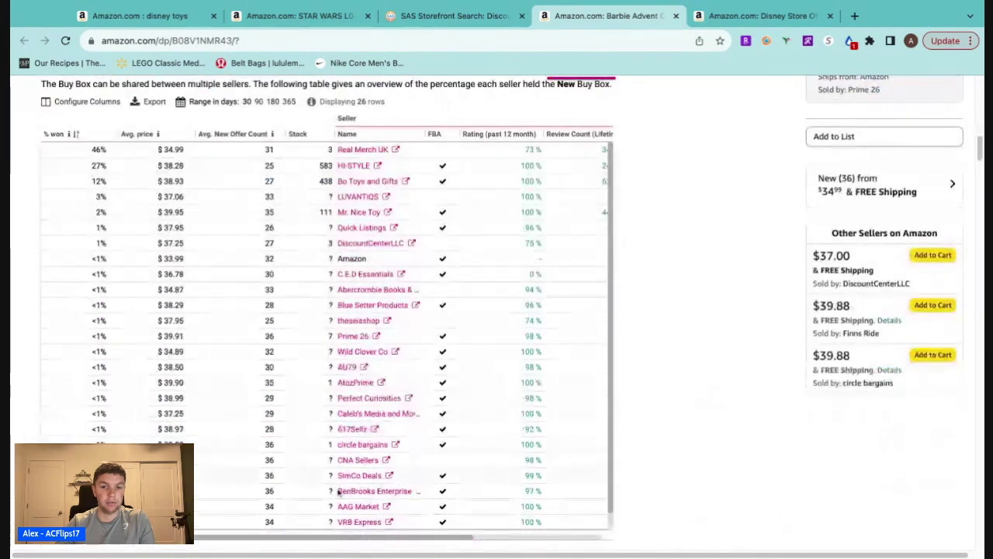
{"action": "scroll", "coordinate": [319, 539], "scroll_direction": "right", "scroll_amount": 1}
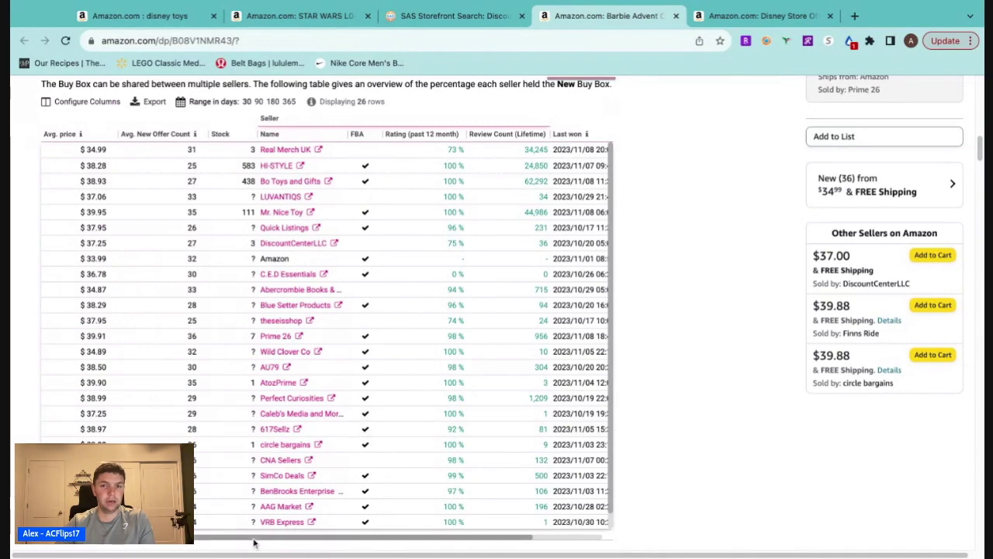
{"action": "scroll", "coordinate": [254, 543], "scroll_direction": "right", "scroll_amount": 1}
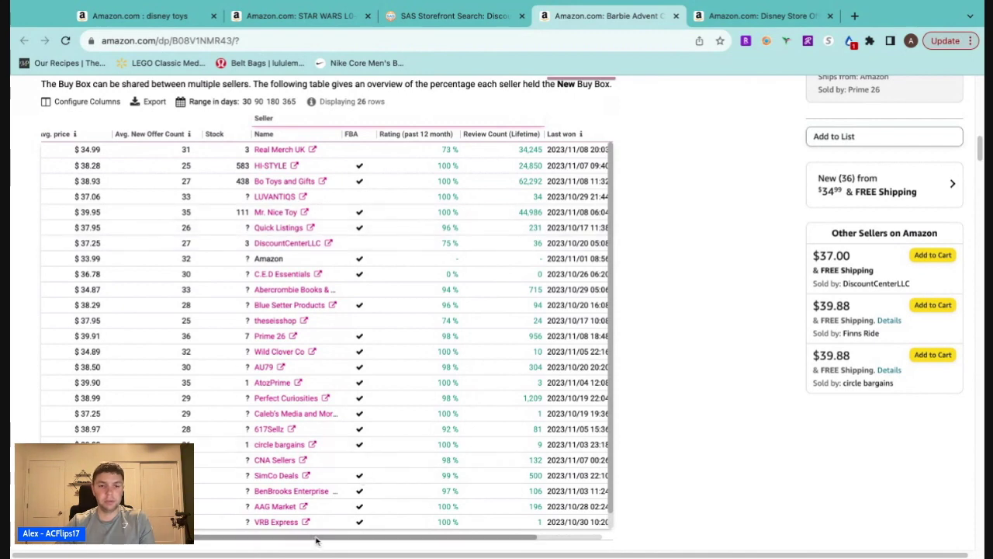
Compare the Barbie Advent Calendar sellers' win shares, review counts and last win dates, and return to its Keepa price history
{"action": "scroll", "coordinate": [315, 540], "scroll_direction": "left", "scroll_amount": 3}
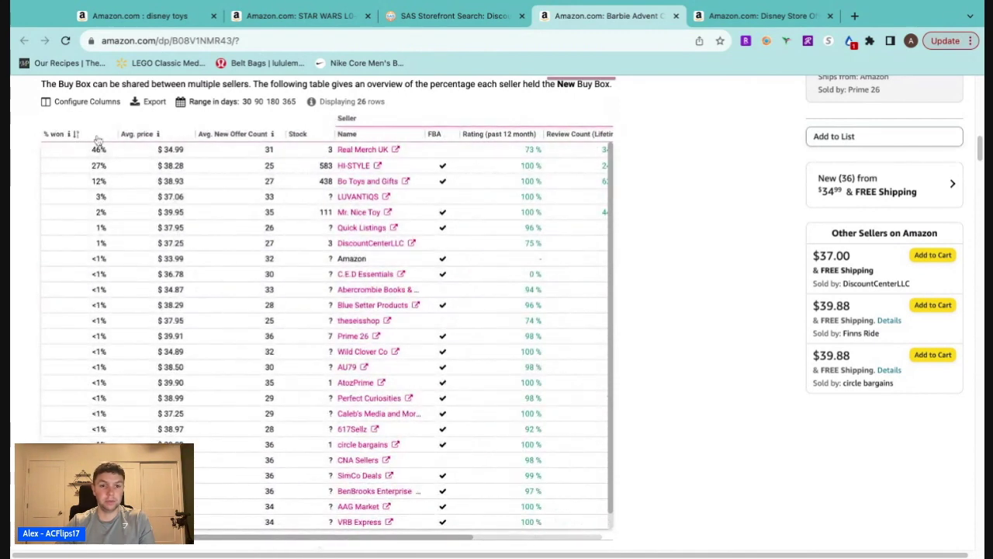
{"action": "scroll", "coordinate": [311, 540], "scroll_direction": "right", "scroll_amount": 3}
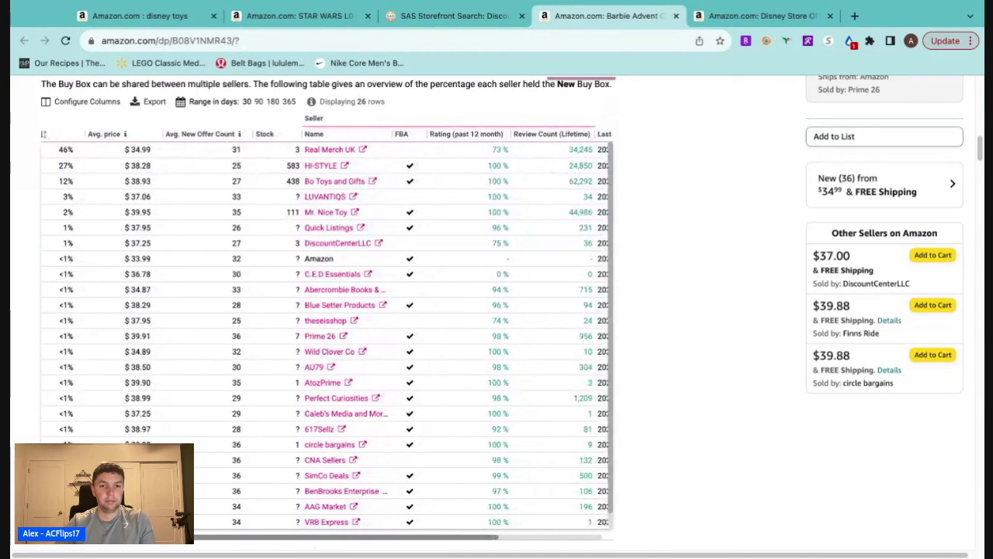
{"action": "scroll", "coordinate": [311, 536], "scroll_direction": "left", "scroll_amount": 2}
{"action": "scroll", "coordinate": [261, 469], "scroll_direction": "up", "scroll_amount": 3}
{"action": "left_click", "coordinate": [68, 161]}
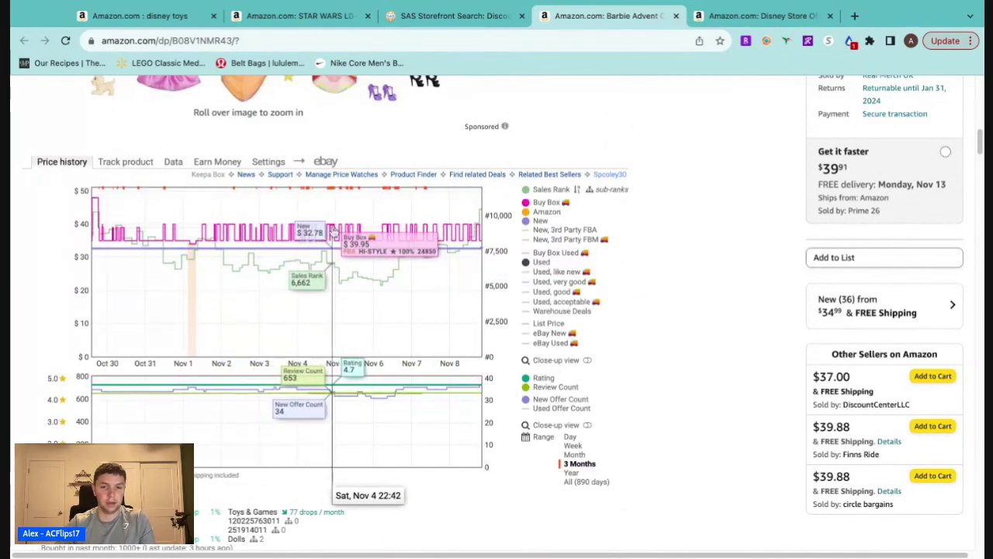
Search Google for the Barbie Advent Calendar's product title and compare the results with the Amazon listing's packaging and contents
{"action": "scroll", "coordinate": [645, 332], "scroll_direction": "up", "scroll_amount": 5}
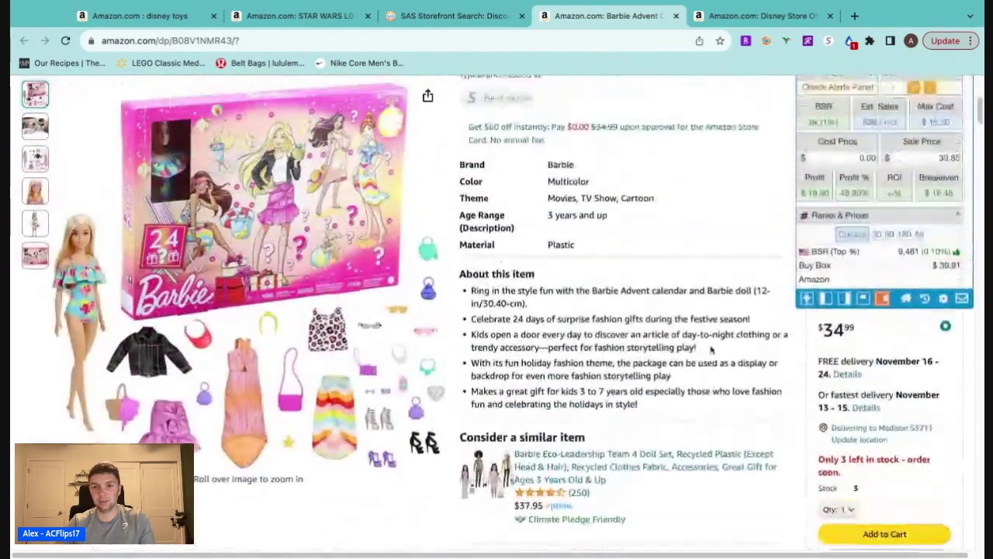
{"action": "scroll", "coordinate": [710, 351], "scroll_direction": "up", "scroll_amount": 1}
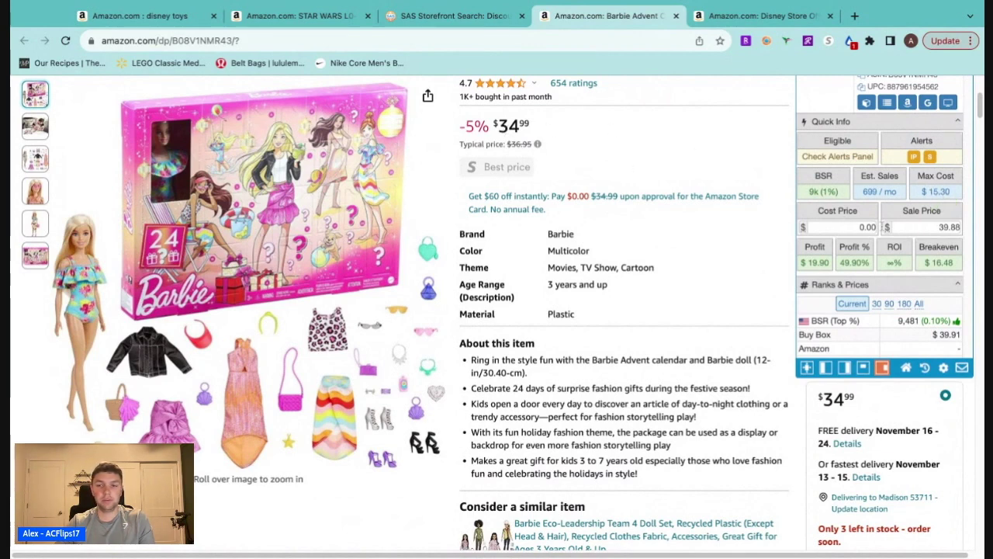
{"action": "left_click", "coordinate": [927, 102]}
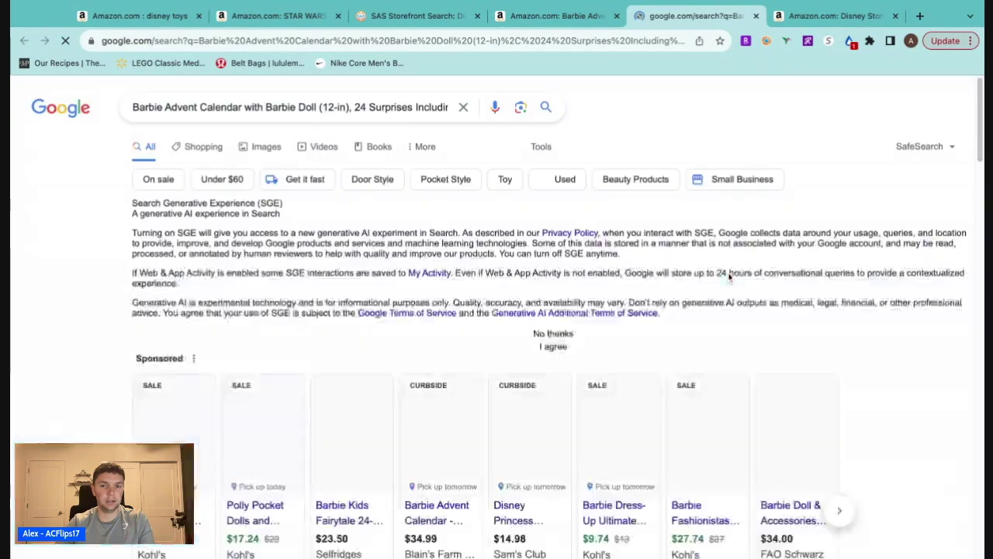
{"action": "left_click", "coordinate": [556, 16]}
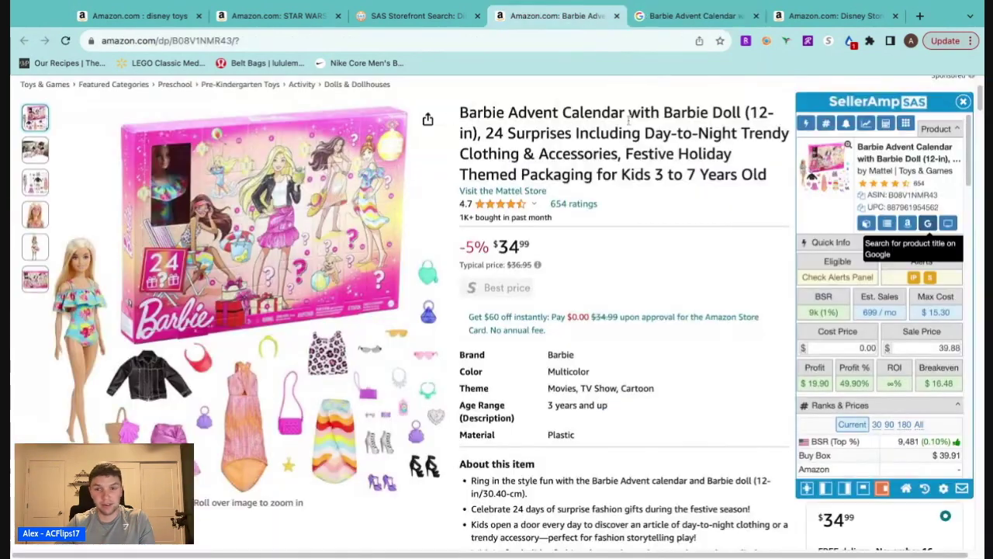
{"action": "mouse_move", "coordinate": [339, 273]}
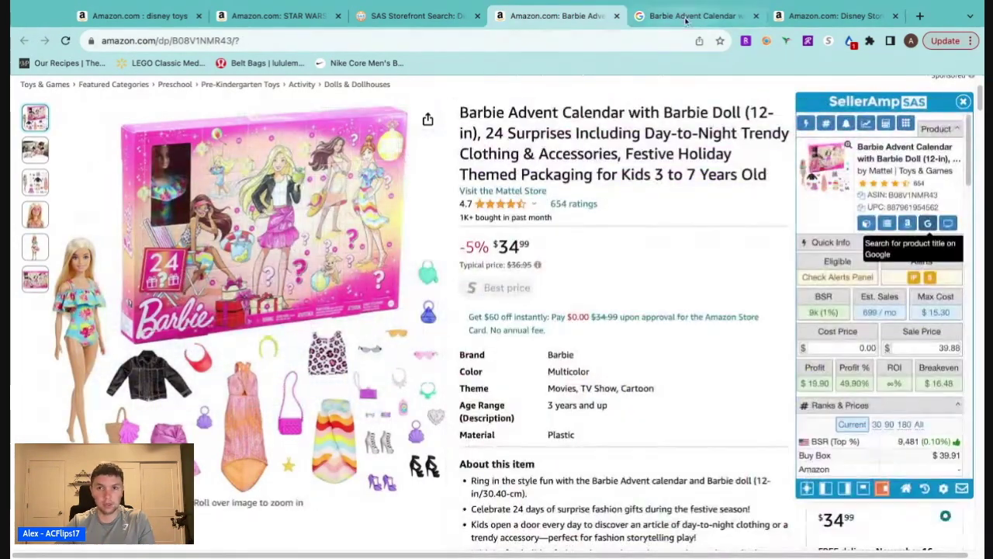
{"action": "left_click", "coordinate": [686, 21]}
{"action": "scroll", "coordinate": [446, 341], "scroll_direction": "down", "scroll_amount": 1}
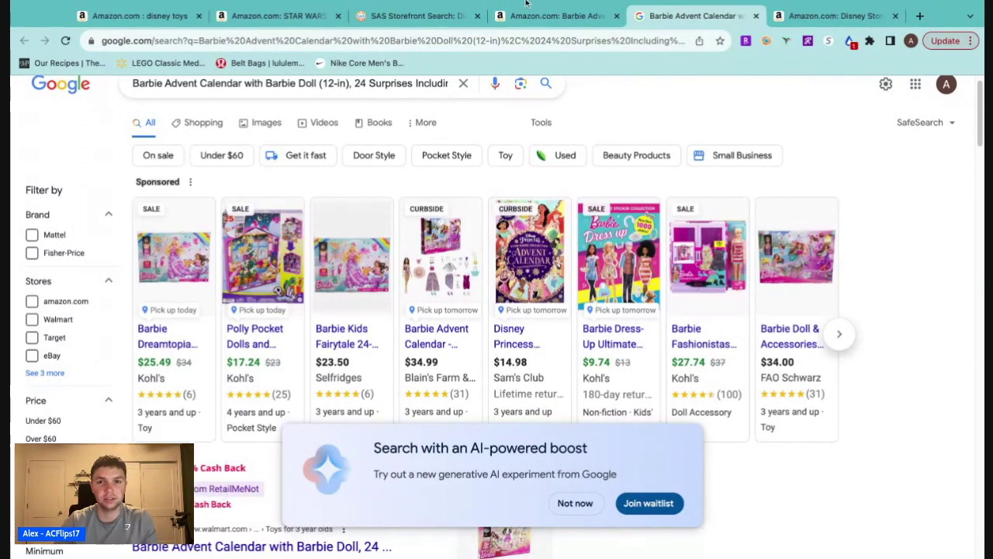
{"action": "left_click", "coordinate": [555, 15]}
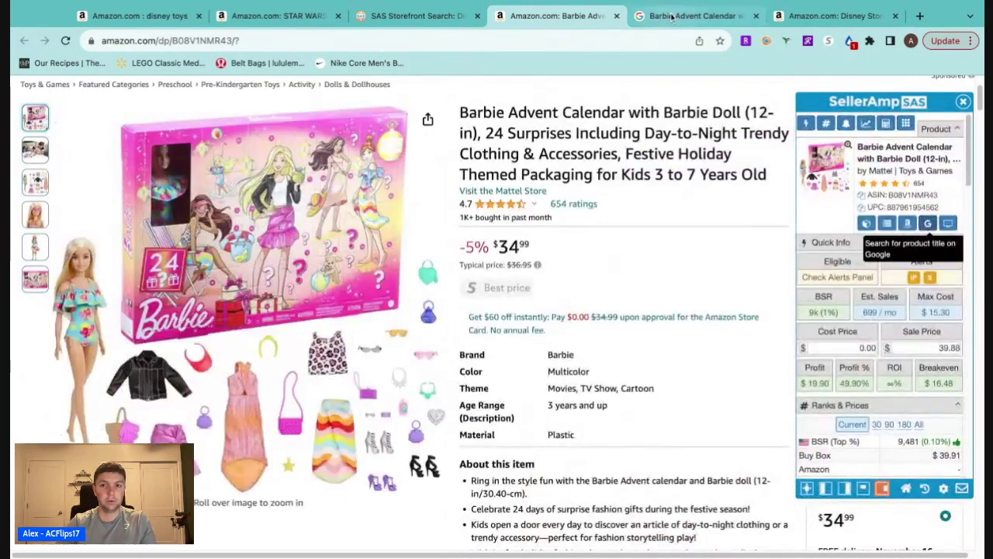
{"action": "left_click", "coordinate": [690, 16]}
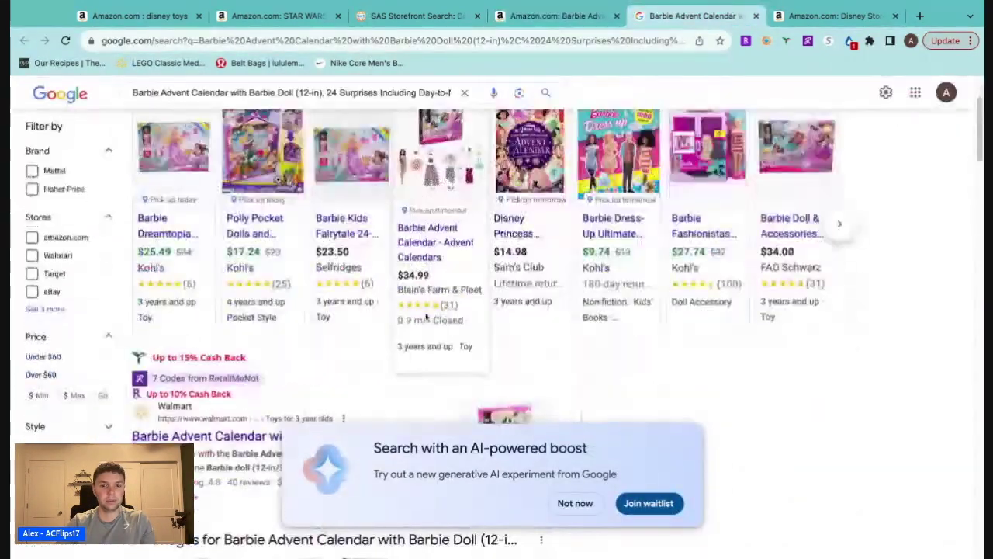
Look through the Google results for retailers selling the same Barbie Advent Calendar at a lower price than Amazon
{"action": "scroll", "coordinate": [428, 314], "scroll_direction": "down", "scroll_amount": 3}
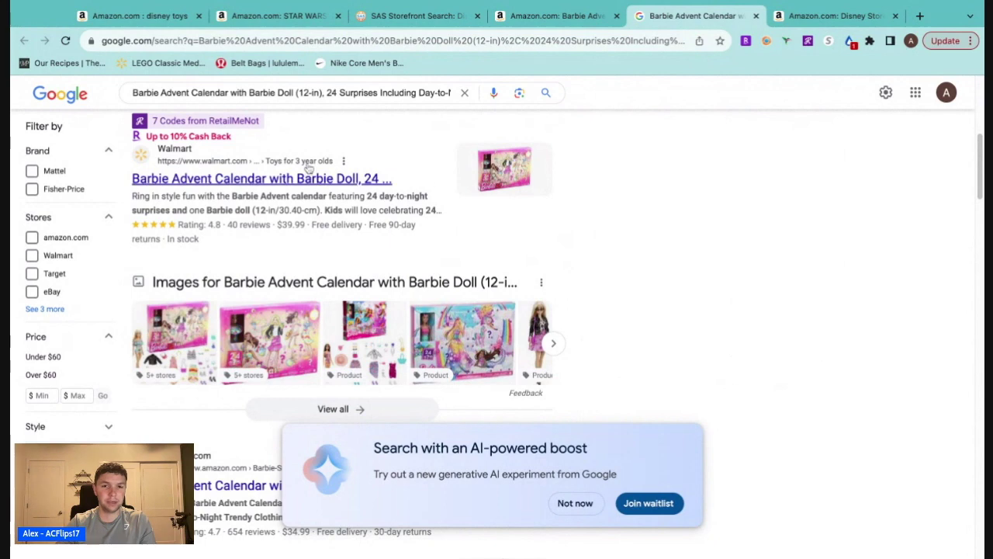
{"action": "scroll", "coordinate": [721, 217], "scroll_direction": "down", "scroll_amount": 4}
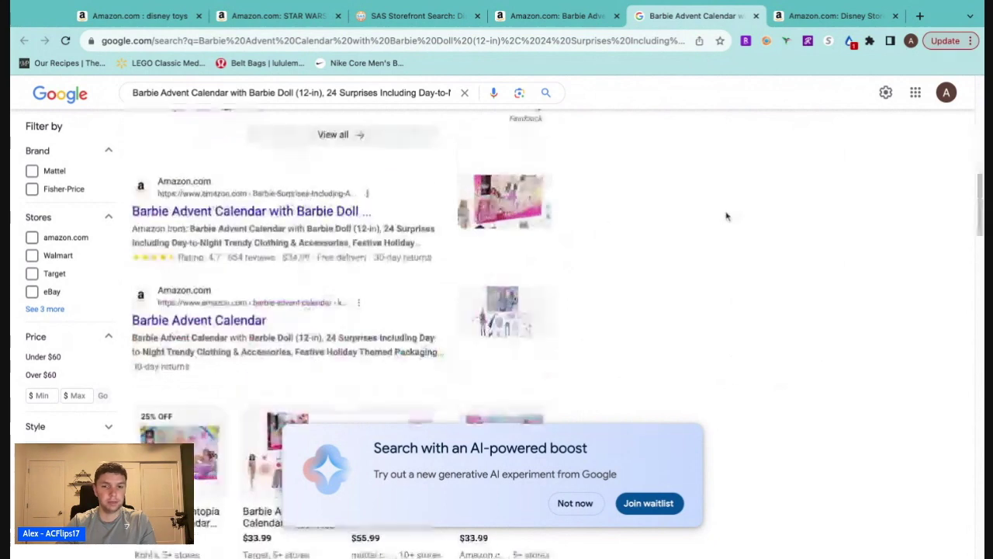
{"action": "scroll", "coordinate": [695, 244], "scroll_direction": "down", "scroll_amount": 4}
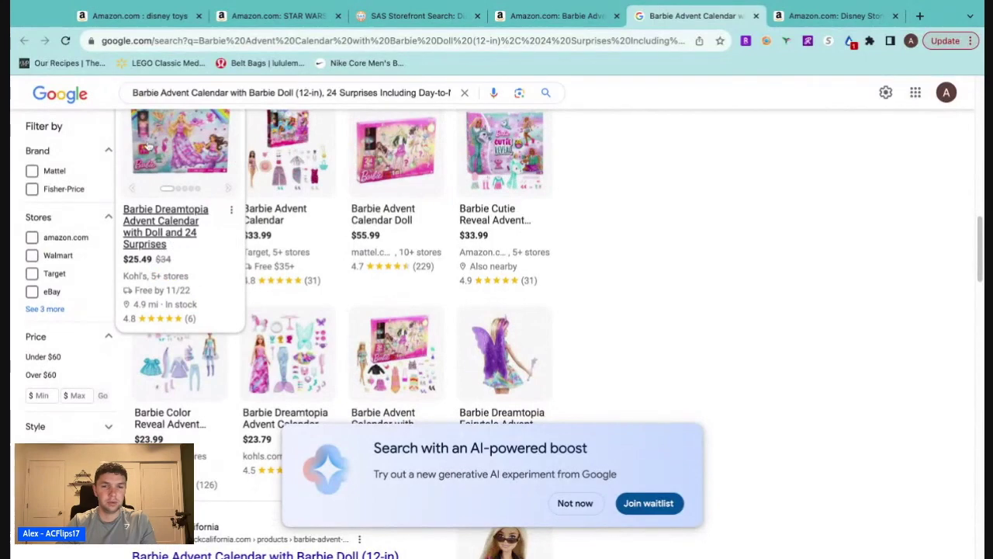
{"action": "scroll", "coordinate": [654, 251], "scroll_direction": "up", "scroll_amount": 1}
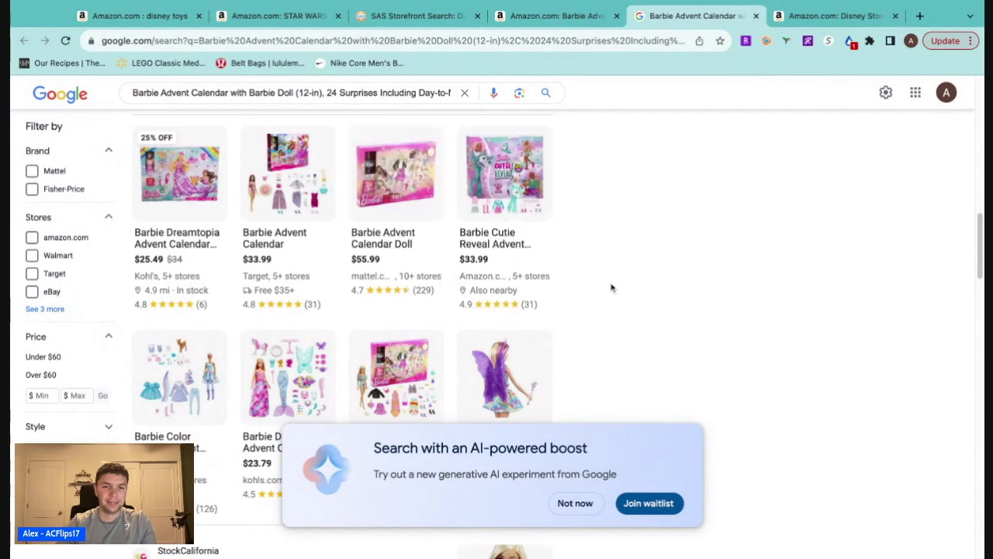
{"action": "scroll", "coordinate": [647, 292], "scroll_direction": "down", "scroll_amount": 4}
{"action": "scroll", "coordinate": [655, 289], "scroll_direction": "up", "scroll_amount": 10}
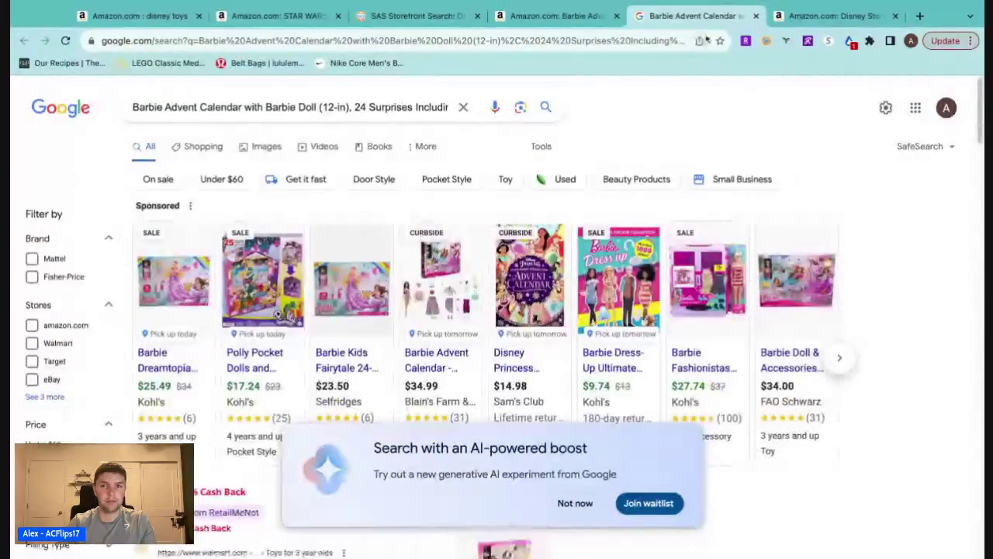
Close the Google results and the Barbie Advent Calendar listing, and load more products in DiscountCenterLLC's storefront
{"action": "left_click", "coordinate": [755, 15]}
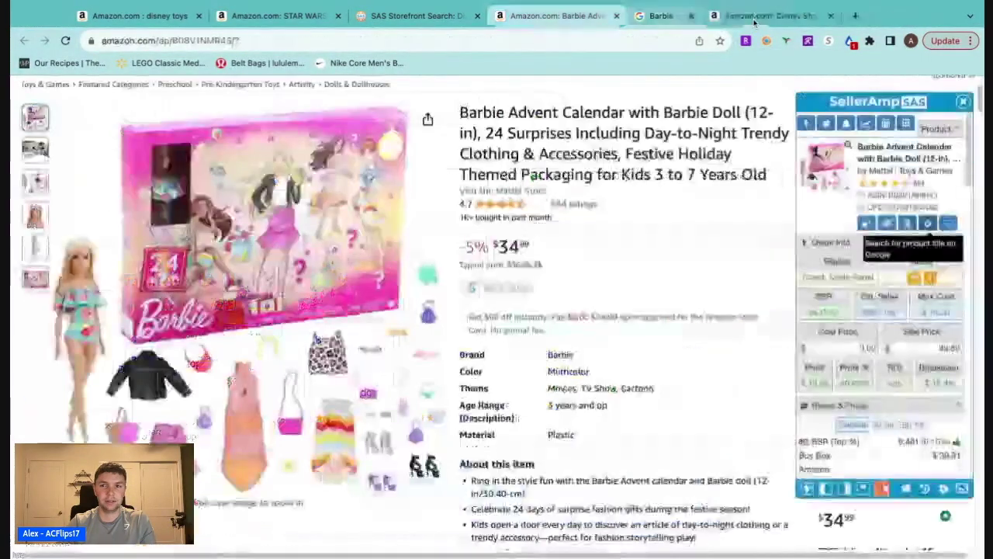
{"action": "left_click", "coordinate": [617, 16]}
{"action": "left_click", "coordinate": [401, 16]}
{"action": "scroll", "coordinate": [572, 295], "scroll_direction": "down", "scroll_amount": 2}
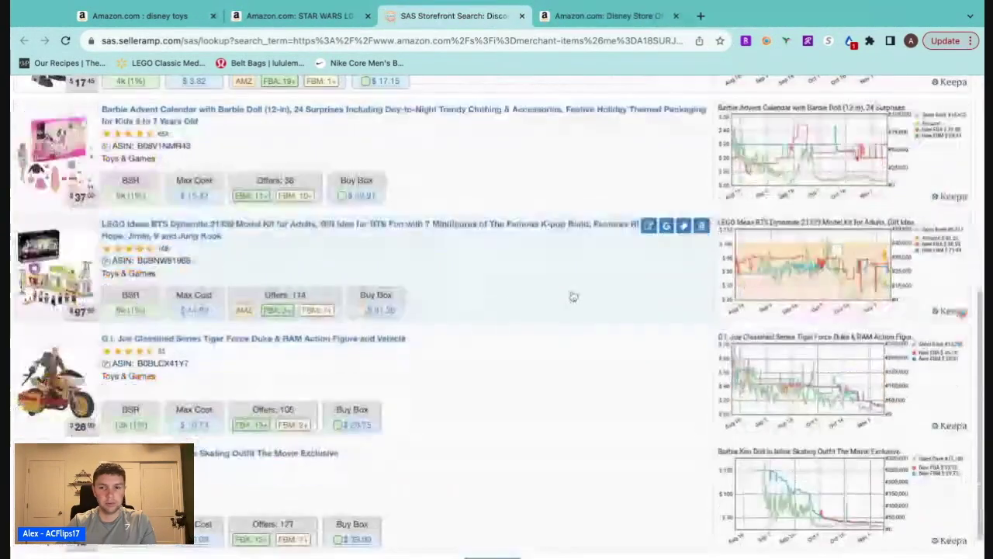
{"action": "mouse_move", "coordinate": [185, 394]}
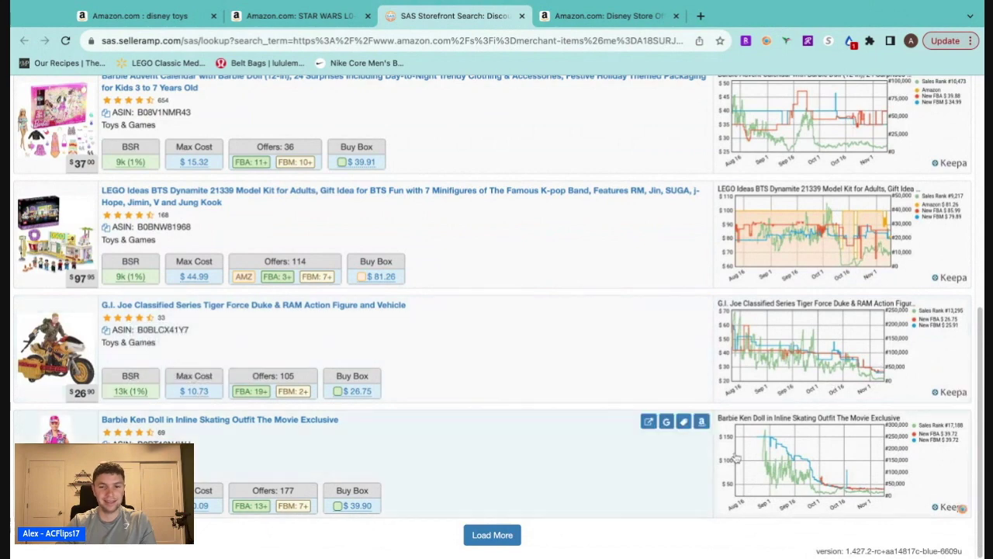
{"action": "left_click", "coordinate": [492, 535]}
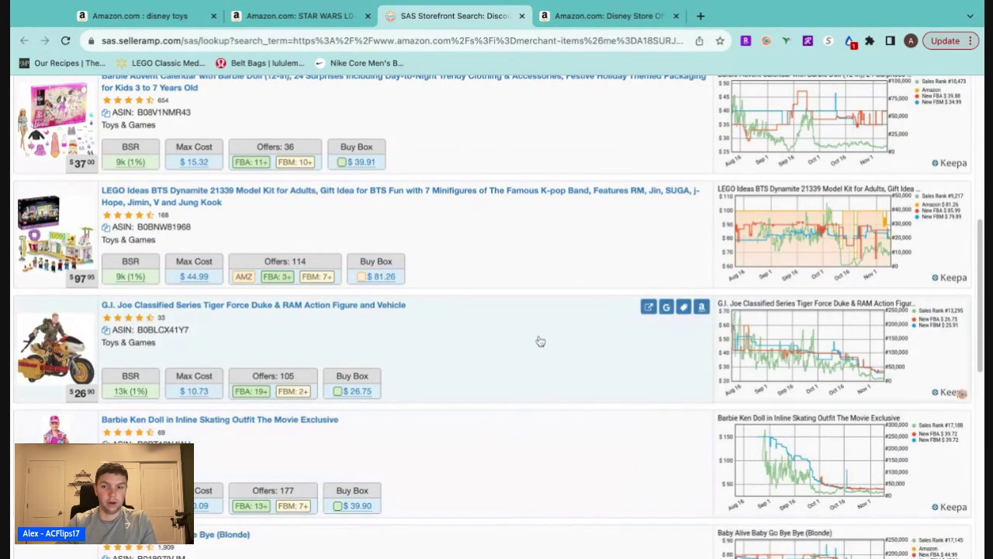
Open the G.I. Joe Tiger Force Duke & RAM listing and examine its Keepa Buy Box price, sales rank and offer count history
{"action": "scroll", "coordinate": [495, 329], "scroll_direction": "down", "scroll_amount": 2}
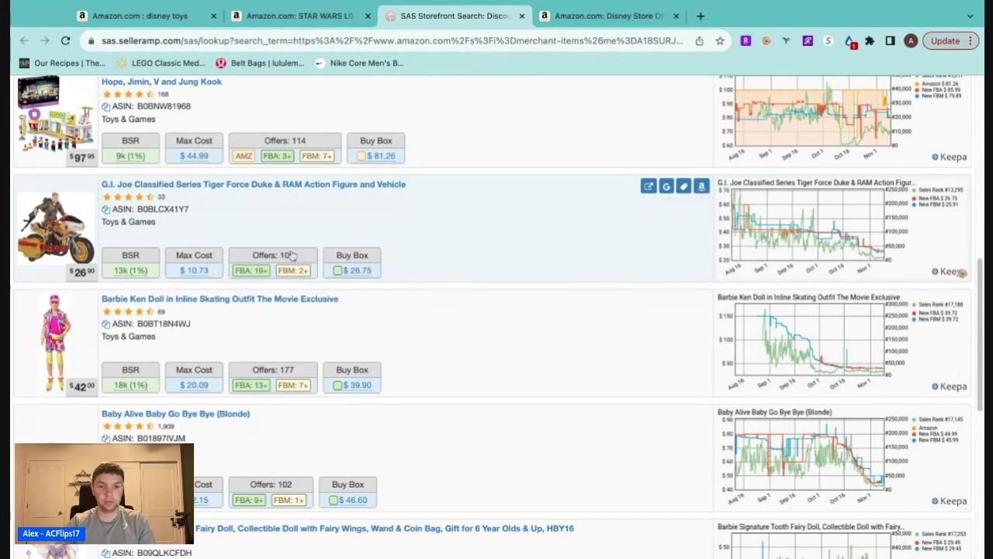
{"action": "left_click", "coordinate": [700, 187]}
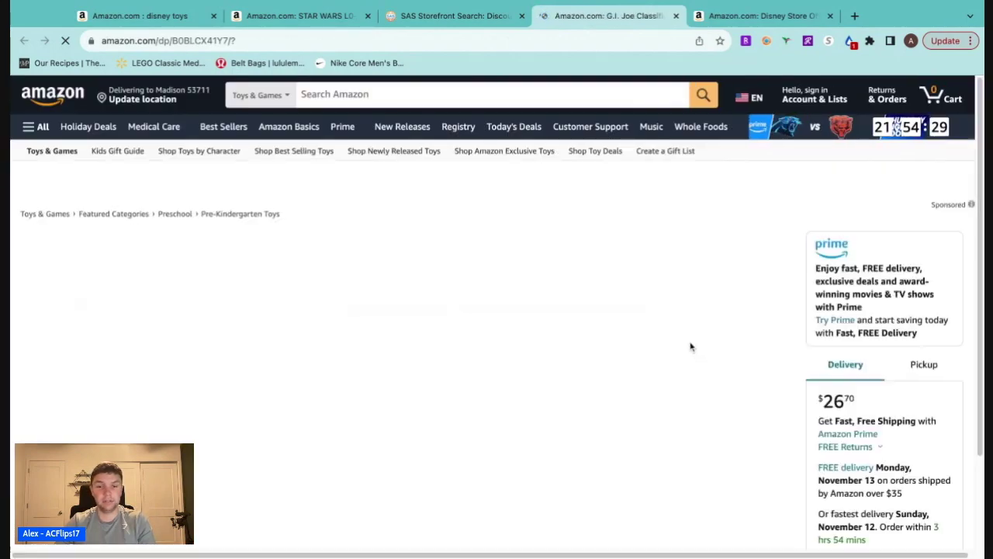
{"action": "scroll", "coordinate": [617, 323], "scroll_direction": "down", "scroll_amount": 6}
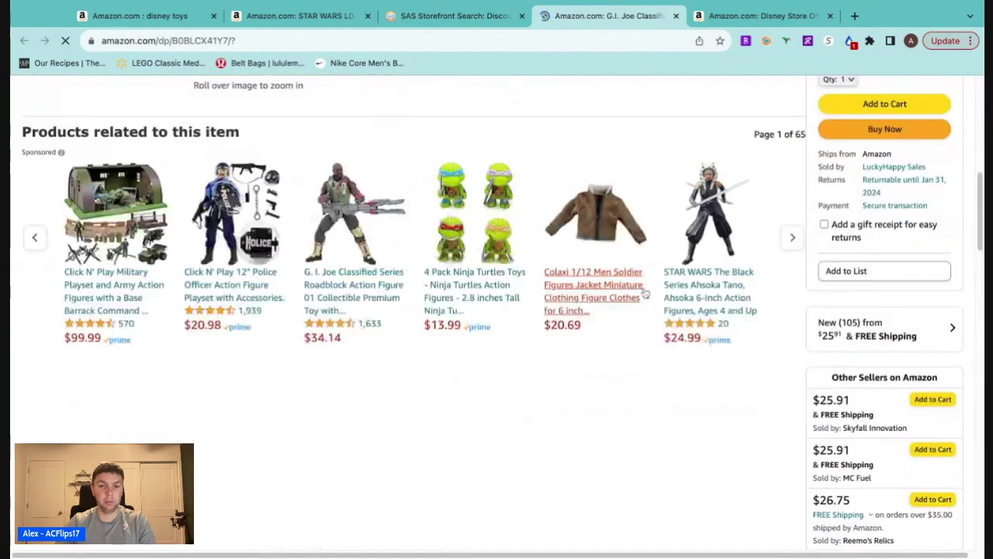
{"action": "scroll", "coordinate": [624, 304], "scroll_direction": "up", "scroll_amount": 5}
{"action": "scroll", "coordinate": [629, 305], "scroll_direction": "down", "scroll_amount": 5}
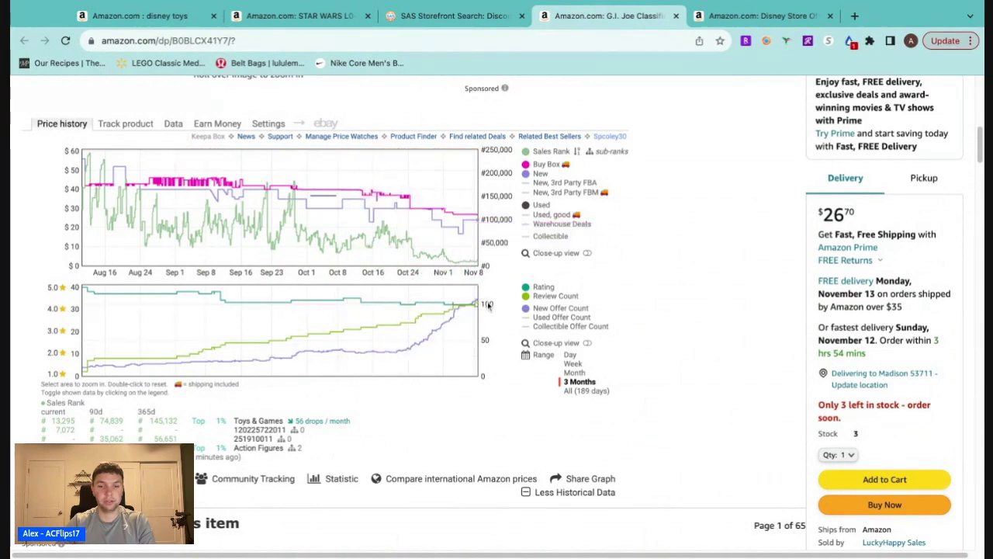
{"action": "scroll", "coordinate": [691, 365], "scroll_direction": "up", "scroll_amount": 8}
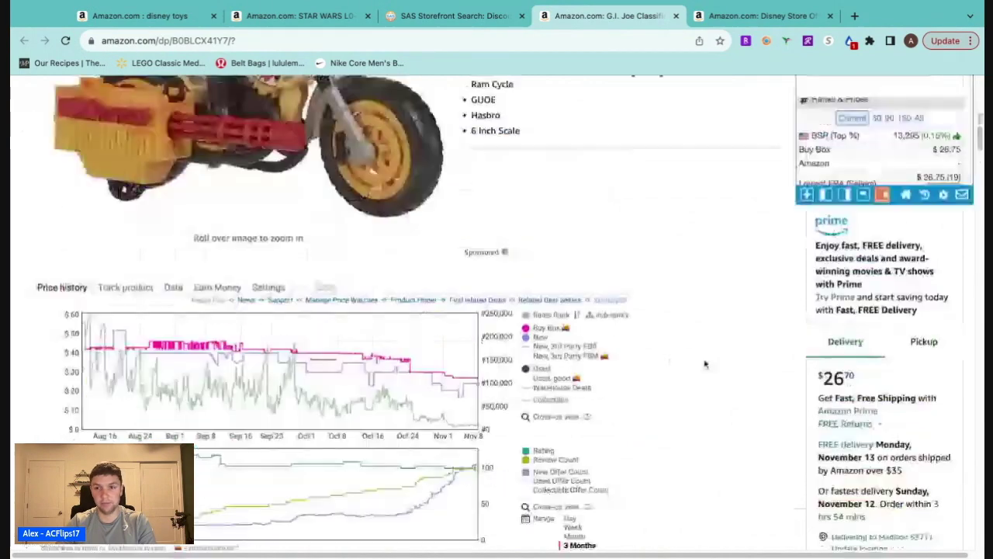
{"action": "scroll", "coordinate": [737, 377], "scroll_direction": "down", "scroll_amount": 5}
{"action": "scroll", "coordinate": [747, 371], "scroll_direction": "down", "scroll_amount": 3}
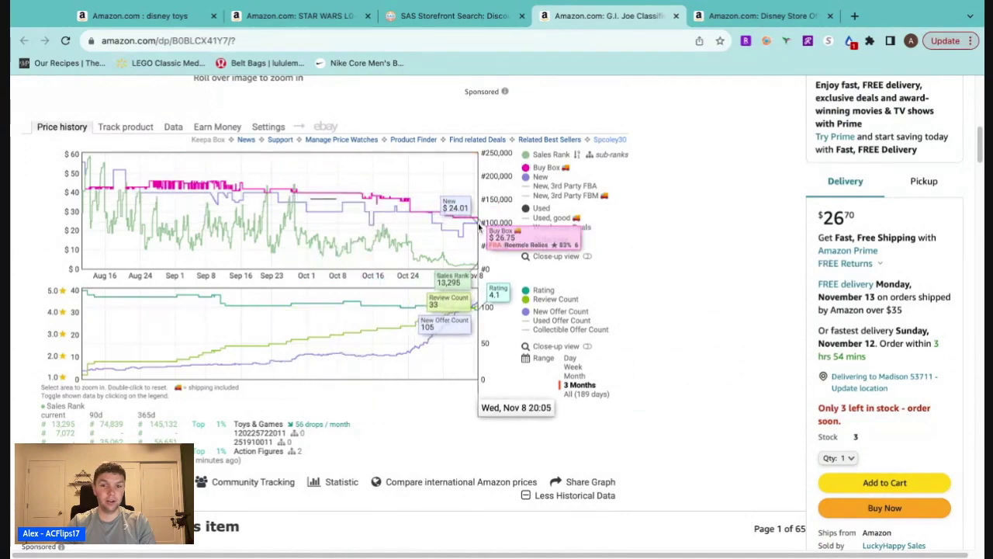
Try a sale price of $39 for the G.I. Joe set in SellerAmp and restore the $26.75 Buy Box price
{"action": "scroll", "coordinate": [811, 318], "scroll_direction": "up", "scroll_amount": 10}
{"action": "scroll", "coordinate": [811, 318], "scroll_direction": "up", "scroll_amount": 1}
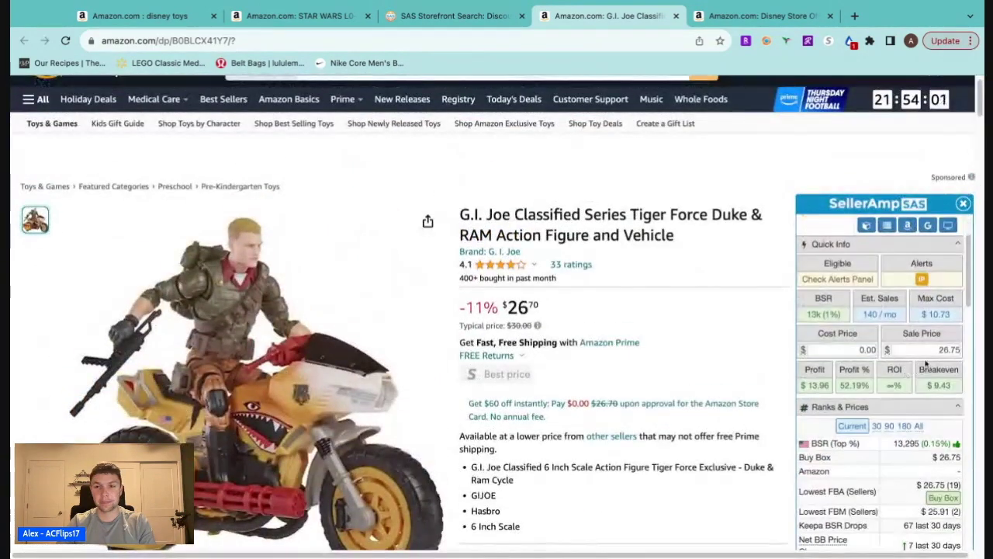
{"action": "type", "text": "39"}
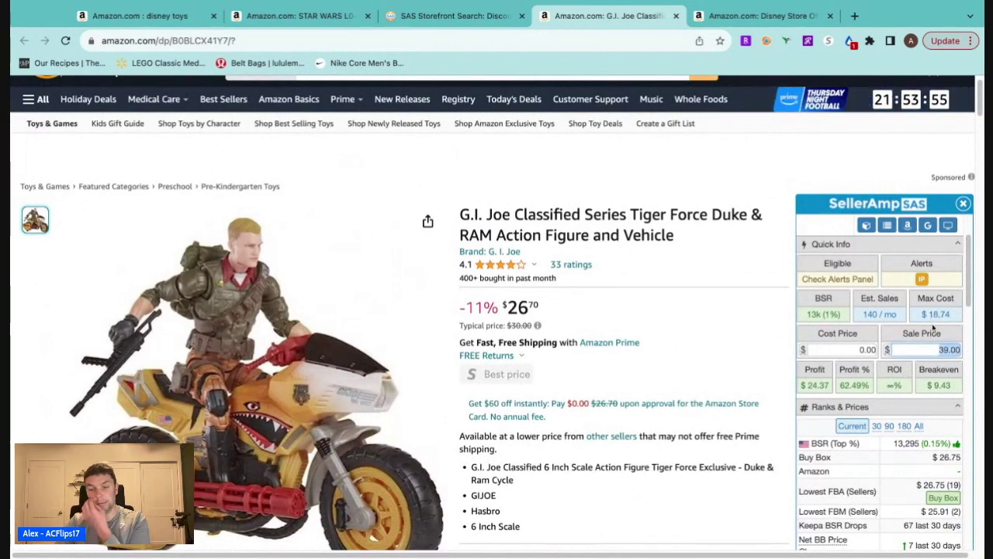
{"action": "left_click", "coordinate": [948, 460]}
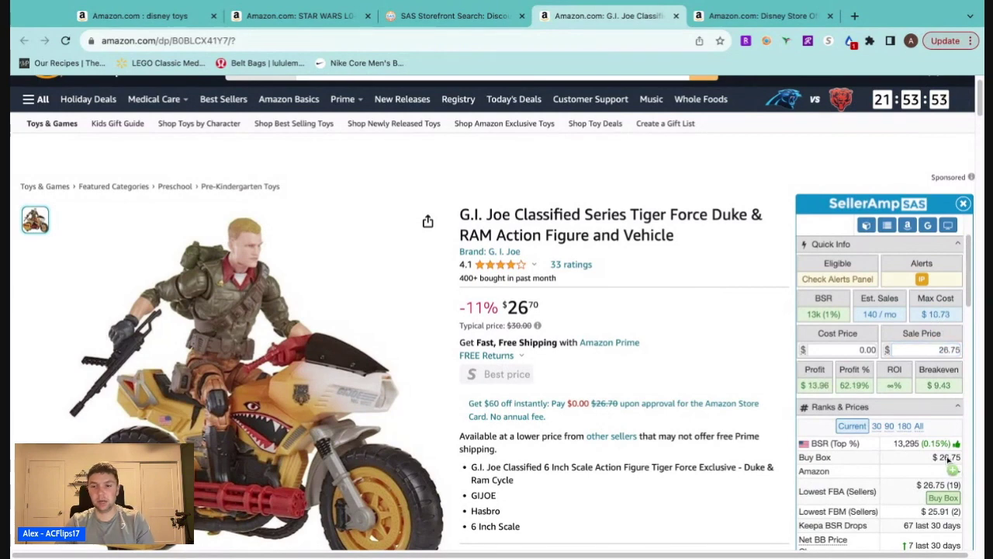
Set the G.I. Joe set's cost price to $18 in the SellerAmp profit calculator
{"action": "left_click", "coordinate": [848, 349]}
{"action": "type", "text": "18"}
{"action": "left_click", "coordinate": [727, 321]}
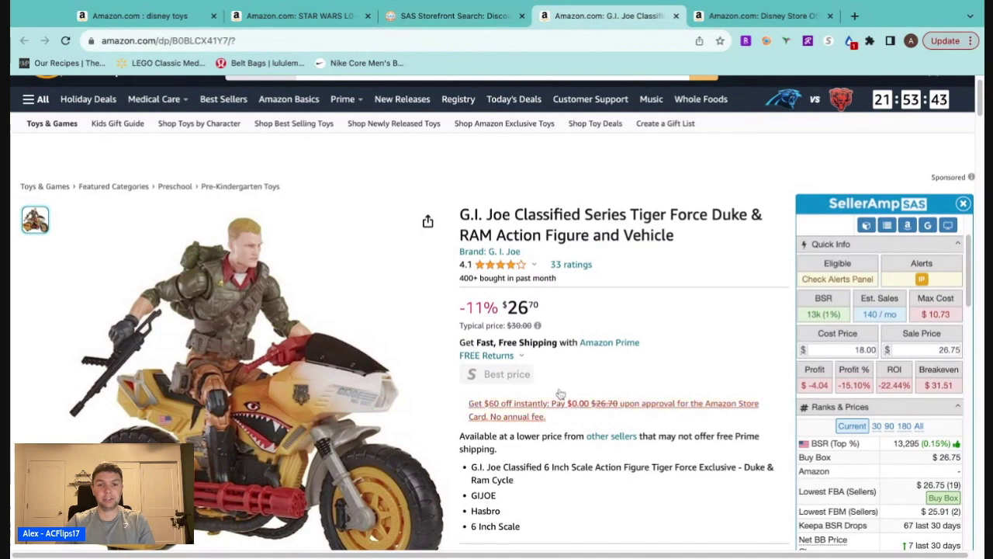
Recheck the G.I. Joe set's Keepa price and offer count trends and close its Amazon listing
{"action": "scroll", "coordinate": [631, 301], "scroll_direction": "down", "scroll_amount": 5}
{"action": "scroll", "coordinate": [631, 302], "scroll_direction": "down", "scroll_amount": 1}
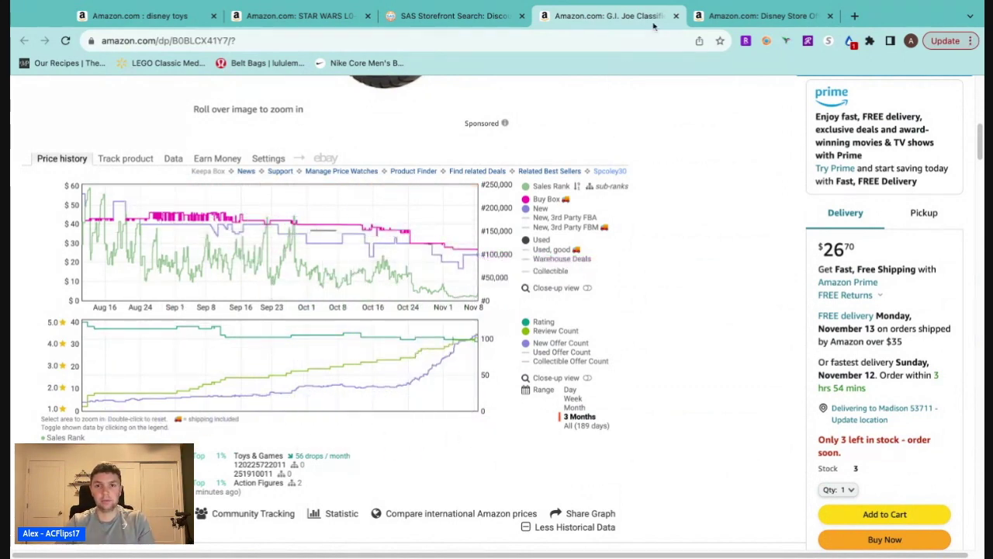
{"action": "left_click", "coordinate": [676, 16]}
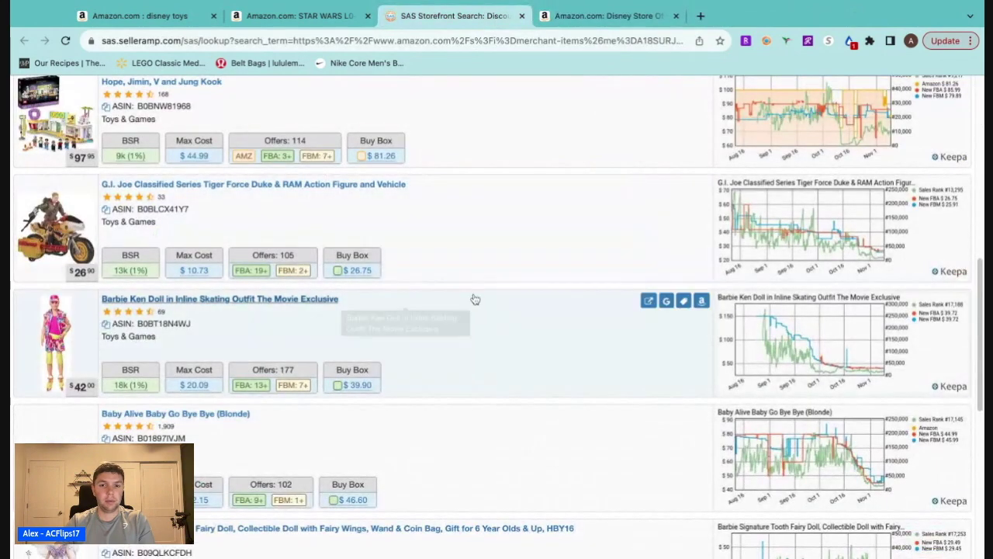
Open the Amazon listing for the Barbie Ken Doll in Inline Skating Outfit from the storefront and go to its Keepa chart
{"action": "scroll", "coordinate": [519, 235], "scroll_direction": "down", "scroll_amount": 1}
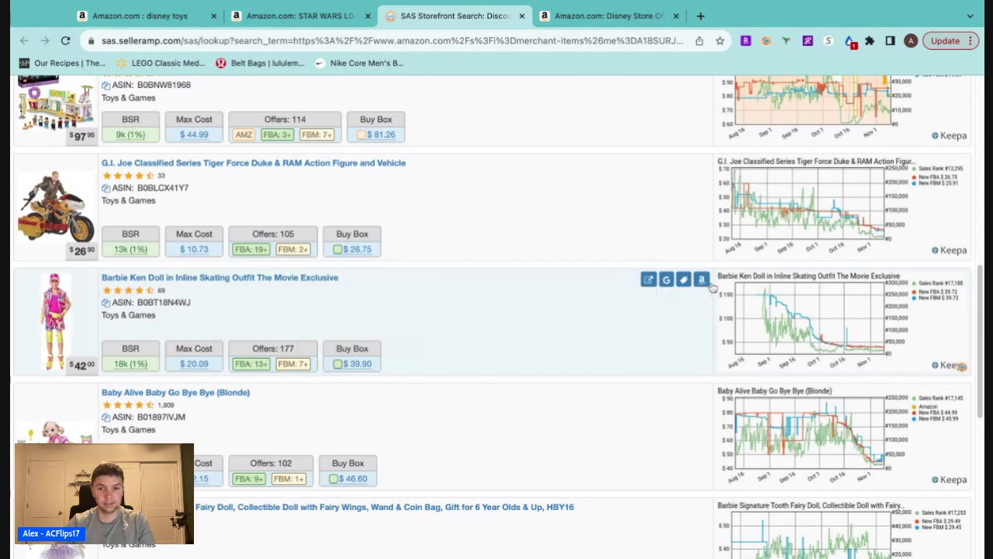
{"action": "left_click", "coordinate": [701, 280]}
{"action": "scroll", "coordinate": [625, 312], "scroll_direction": "down", "scroll_amount": 8}
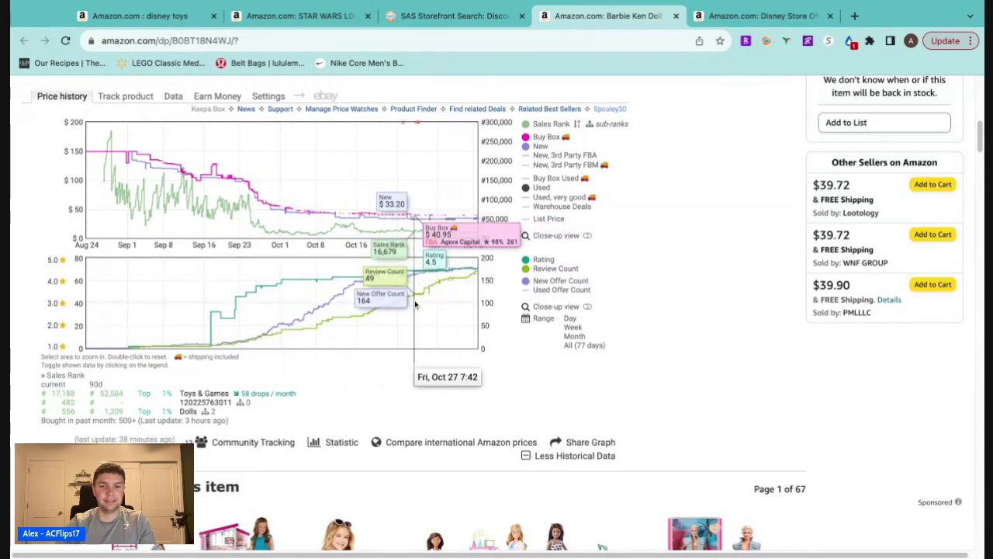
Open the Offers table in the Keepa data for the Barbie Ken Doll in Inline Skating Outfit
{"action": "scroll", "coordinate": [681, 372], "scroll_direction": "up", "scroll_amount": 3}
{"action": "scroll", "coordinate": [620, 406], "scroll_direction": "down", "scroll_amount": 4}
{"action": "scroll", "coordinate": [187, 136], "scroll_direction": "up", "scroll_amount": 1}
{"action": "left_click", "coordinate": [173, 108]}
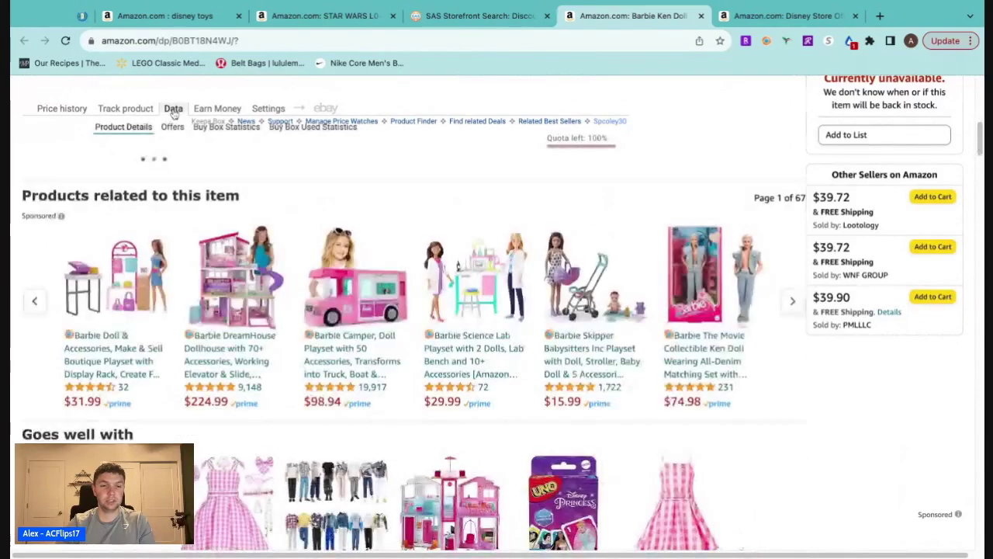
{"action": "left_click", "coordinate": [171, 127]}
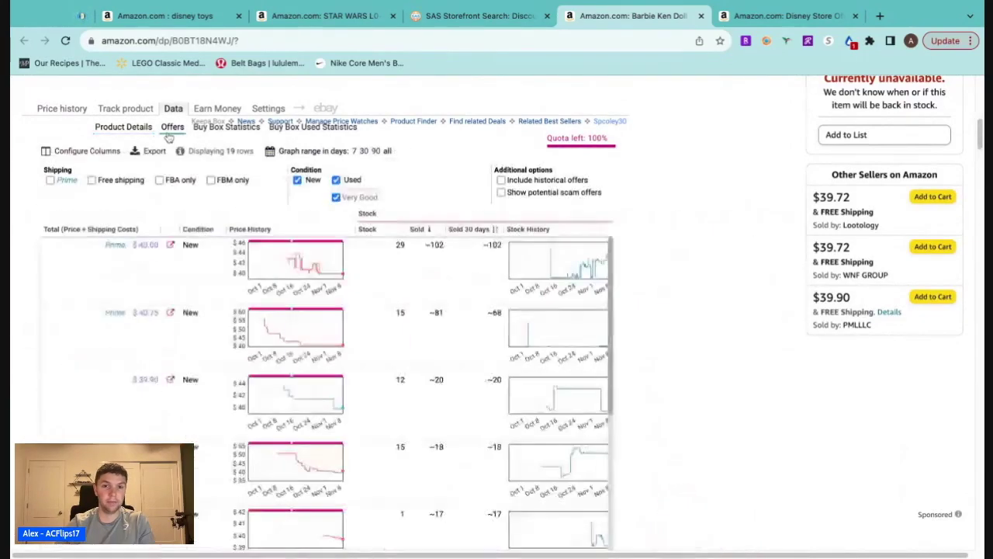
Exclude used offers, include historical offers in the Keepa table, and review each seller's stock and sales
{"action": "scroll", "coordinate": [363, 154], "scroll_direction": "down", "scroll_amount": 1}
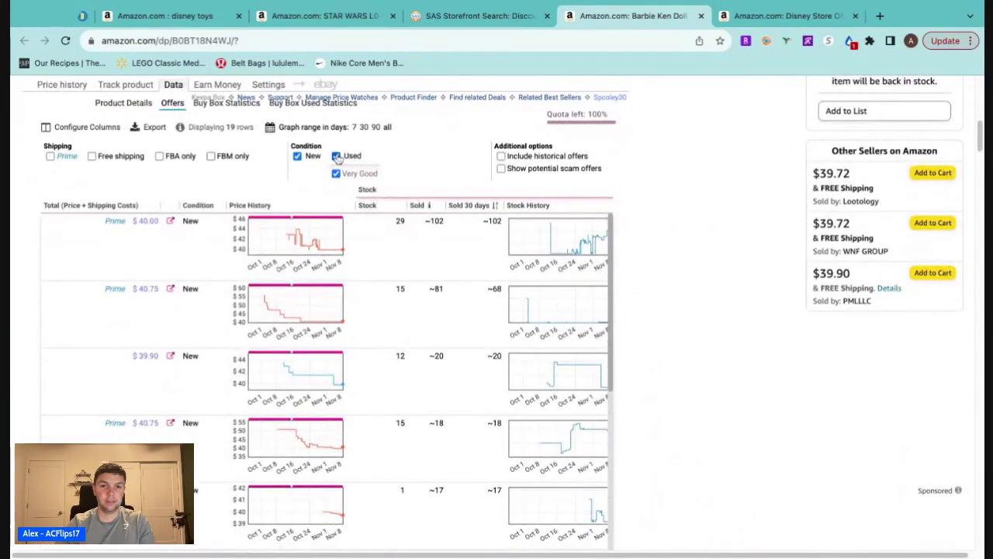
{"action": "left_click", "coordinate": [337, 156]}
{"action": "left_click", "coordinate": [501, 156]}
{"action": "scroll", "coordinate": [716, 201], "scroll_direction": "down", "scroll_amount": 3}
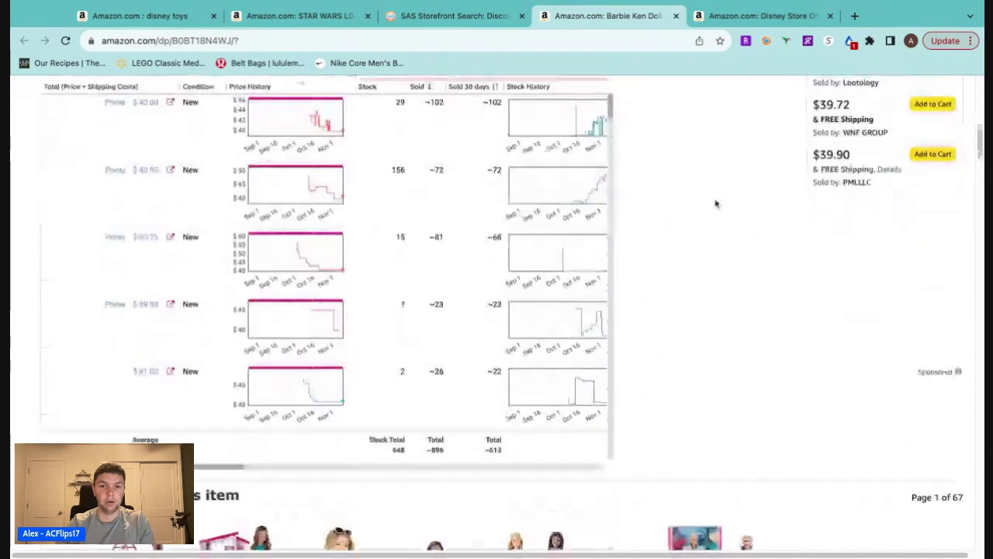
{"action": "scroll", "coordinate": [398, 423], "scroll_direction": "up", "scroll_amount": 1}
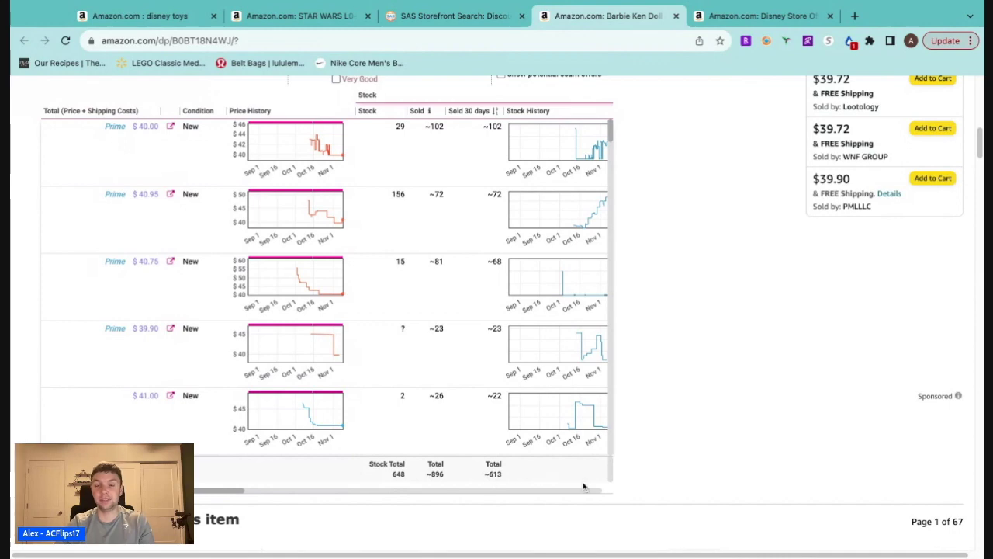
Return to the doll's Keepa price history and compare its price, rank and offer trends with SellerAmp's quick info
{"action": "scroll", "coordinate": [266, 186], "scroll_direction": "up", "scroll_amount": 2}
{"action": "left_click", "coordinate": [62, 112]}
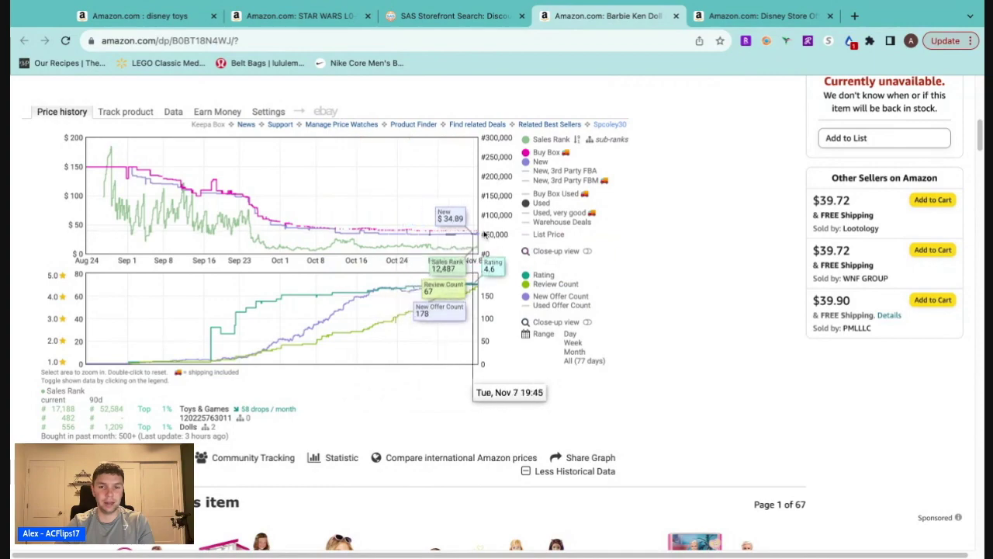
{"action": "scroll", "coordinate": [737, 283], "scroll_direction": "up", "scroll_amount": 5}
{"action": "scroll", "coordinate": [760, 300], "scroll_direction": "down", "scroll_amount": 2}
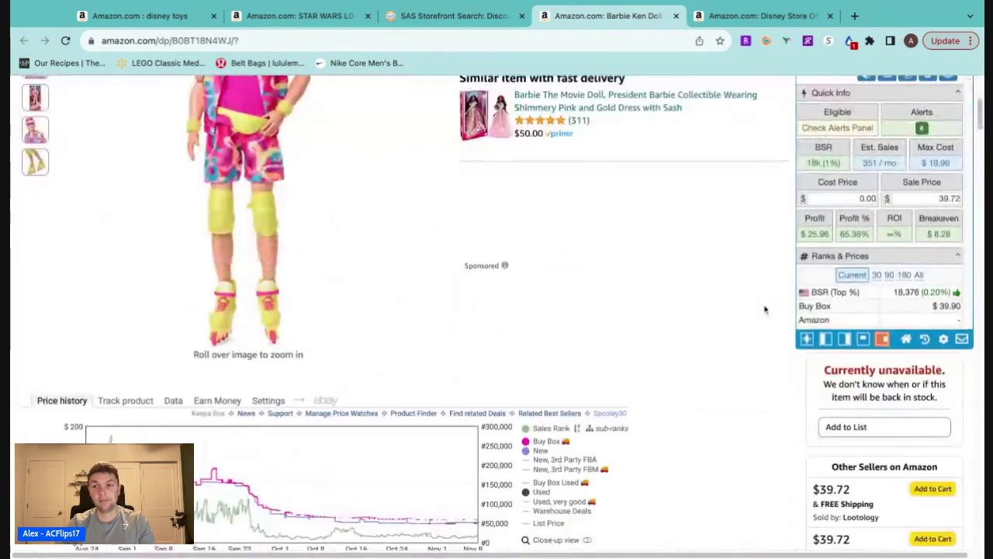
{"action": "scroll", "coordinate": [764, 305], "scroll_direction": "up", "scroll_amount": 2}
{"action": "scroll", "coordinate": [737, 304], "scroll_direction": "down", "scroll_amount": 4}
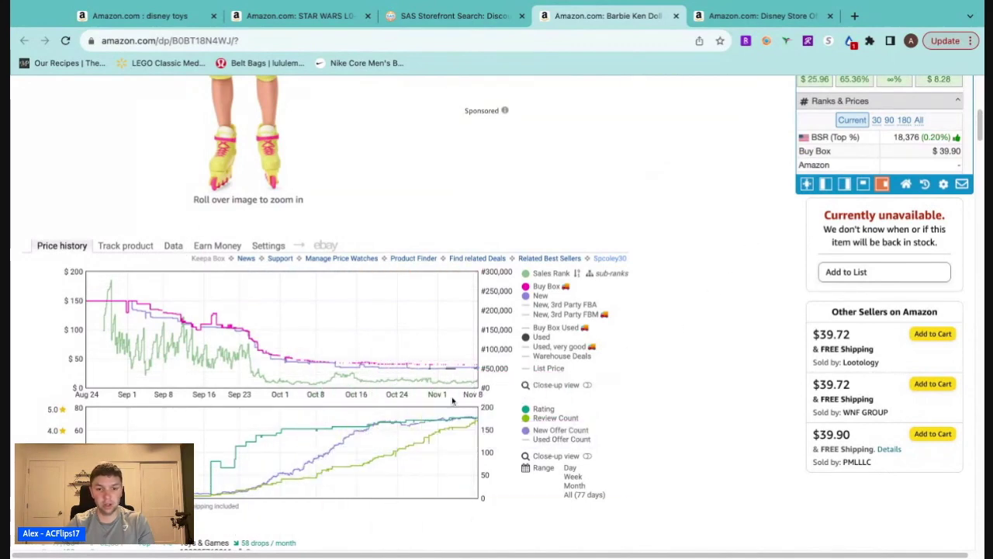
{"action": "scroll", "coordinate": [698, 365], "scroll_direction": "up", "scroll_amount": 6}
{"action": "scroll", "coordinate": [753, 358], "scroll_direction": "down", "scroll_amount": 1}
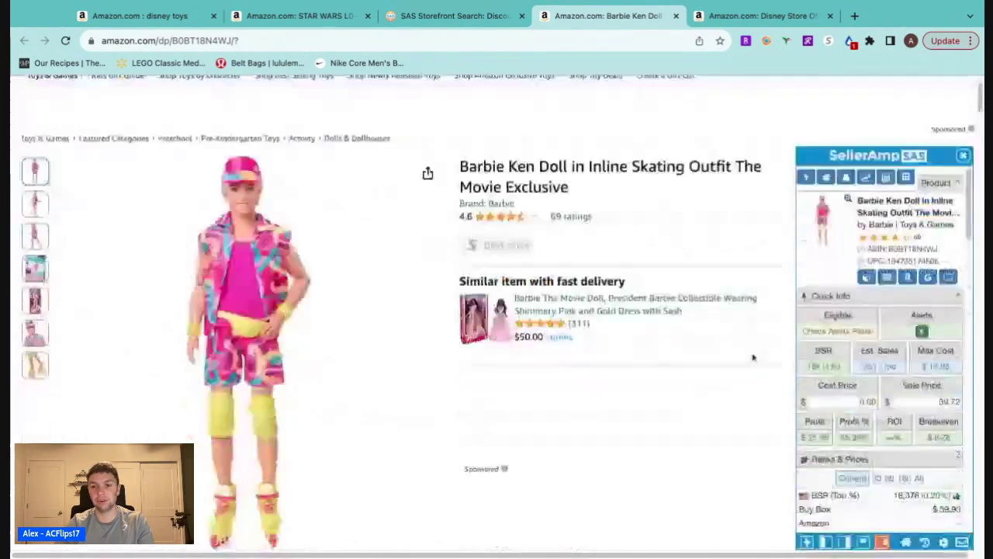
{"action": "scroll", "coordinate": [753, 357], "scroll_direction": "down", "scroll_amount": 1}
{"action": "scroll", "coordinate": [726, 384], "scroll_direction": "down", "scroll_amount": 5}
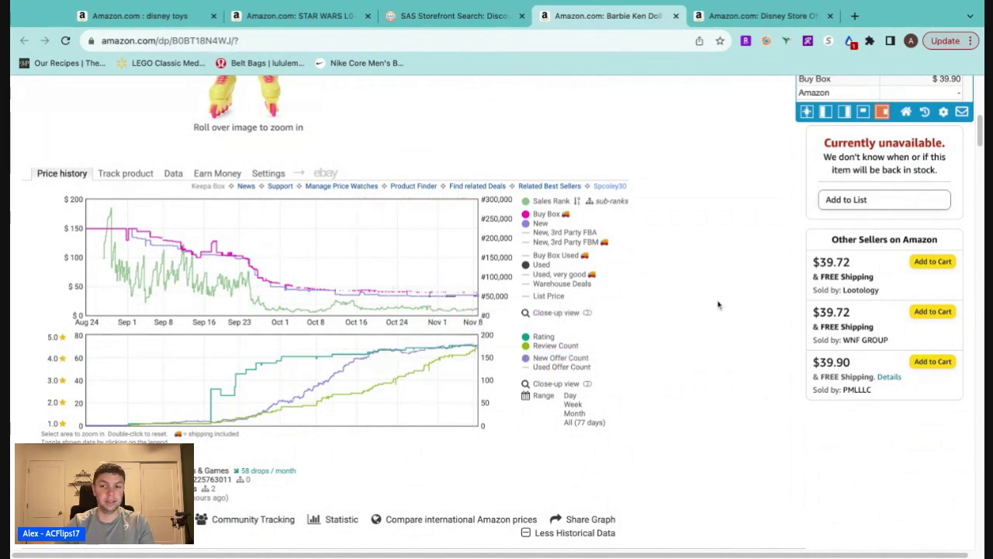
{"action": "scroll", "coordinate": [736, 309], "scroll_direction": "up", "scroll_amount": 3}
{"action": "scroll", "coordinate": [735, 310], "scroll_direction": "up", "scroll_amount": 2}
Check the Ken doll's profit calculator in SellerAmp against its October price and offer count in Keepa
{"action": "scroll", "coordinate": [889, 296], "scroll_direction": "down", "scroll_amount": 10}
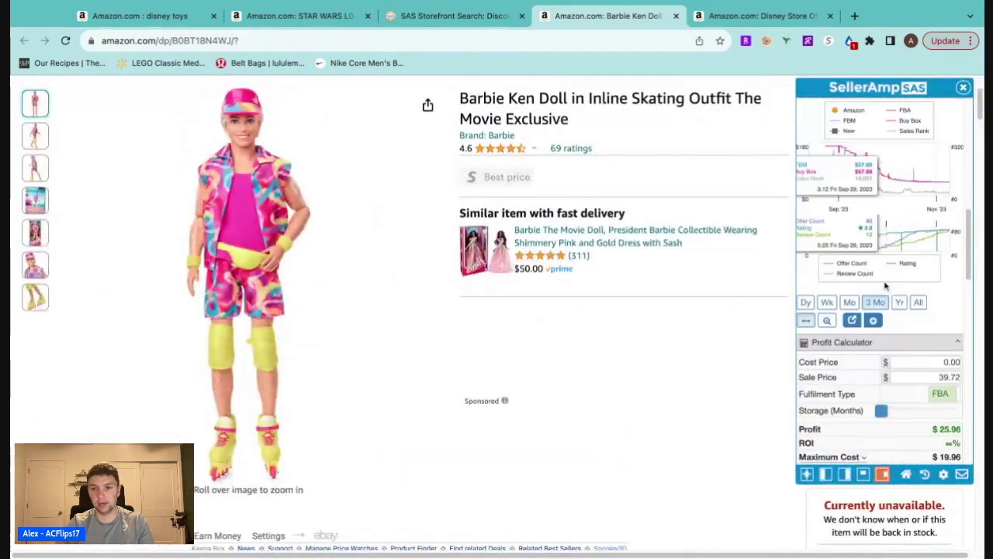
{"action": "scroll", "coordinate": [890, 296], "scroll_direction": "down", "scroll_amount": 3}
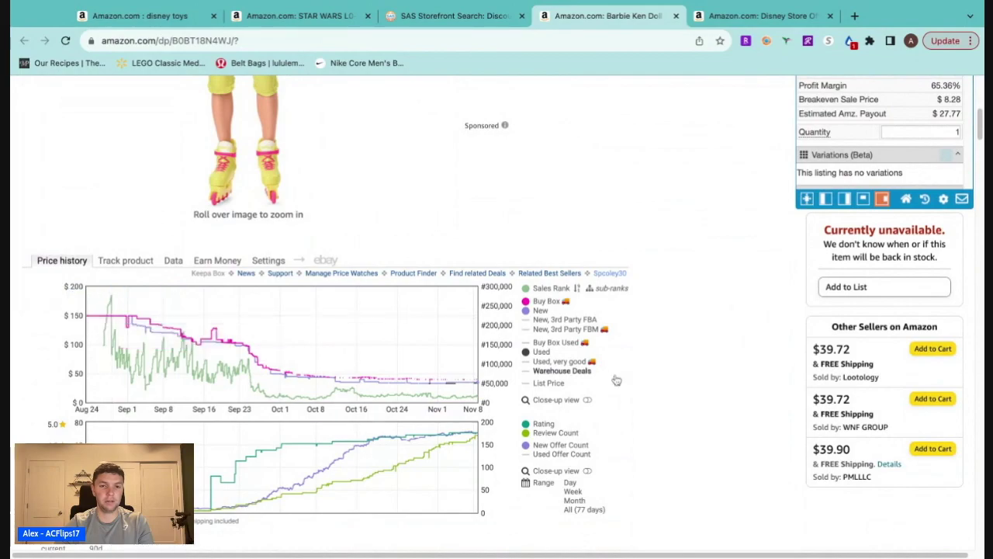
{"action": "scroll", "coordinate": [616, 379], "scroll_direction": "up", "scroll_amount": 5}
{"action": "scroll", "coordinate": [687, 404], "scroll_direction": "down", "scroll_amount": 7}
{"action": "scroll", "coordinate": [686, 402], "scroll_direction": "up", "scroll_amount": 1}
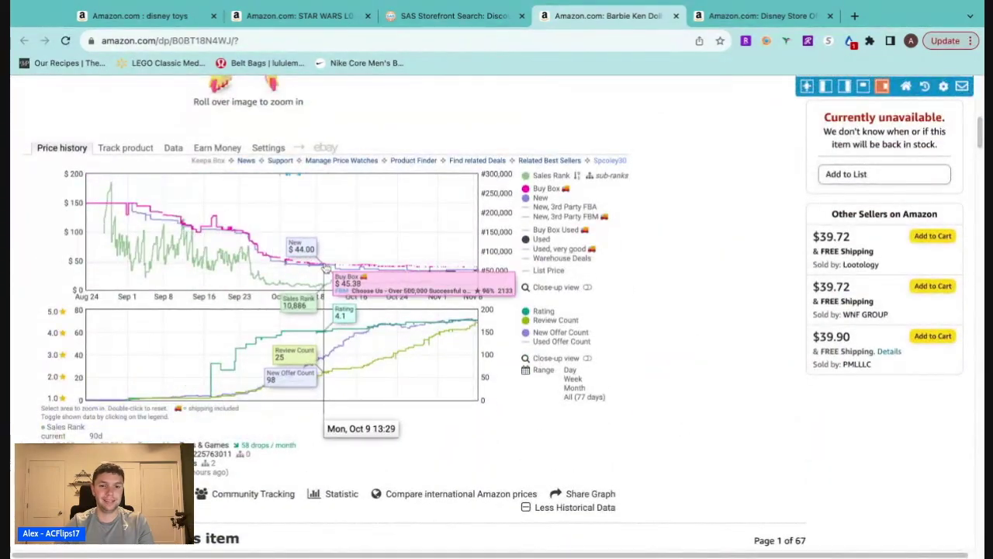
Load SellerAmp's offers for the Ken doll up to the 30th seller and check the cumulative stock
{"action": "scroll", "coordinate": [736, 336], "scroll_direction": "up", "scroll_amount": 6}
{"action": "mouse_move", "coordinate": [739, 330]}
{"action": "scroll", "coordinate": [748, 380], "scroll_direction": "down", "scroll_amount": 3}
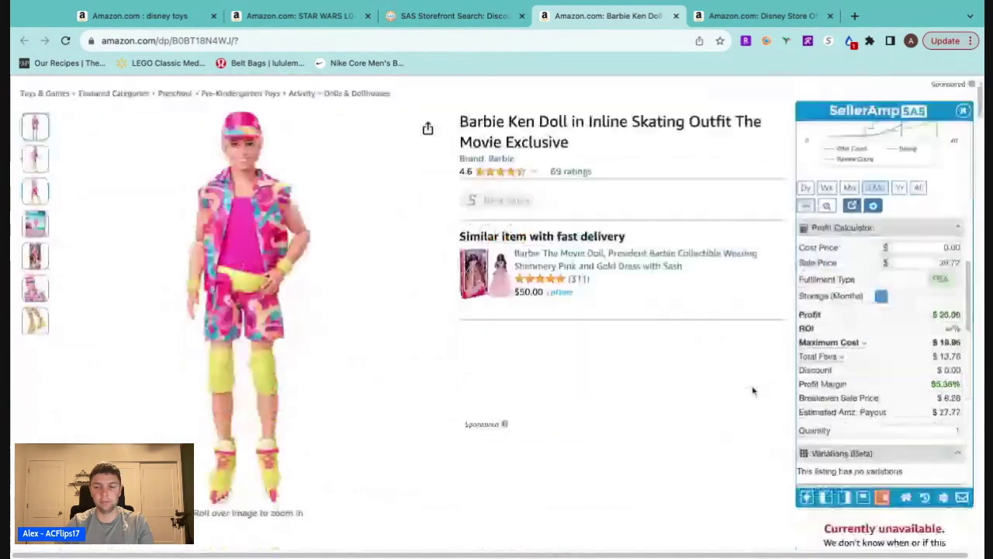
{"action": "scroll", "coordinate": [780, 350], "scroll_direction": "up", "scroll_amount": 1}
{"action": "scroll", "coordinate": [878, 294], "scroll_direction": "down", "scroll_amount": 4}
{"action": "scroll", "coordinate": [878, 294], "scroll_direction": "down", "scroll_amount": 4}
{"action": "scroll", "coordinate": [900, 295], "scroll_direction": "up", "scroll_amount": 4}
{"action": "left_click", "coordinate": [937, 332]}
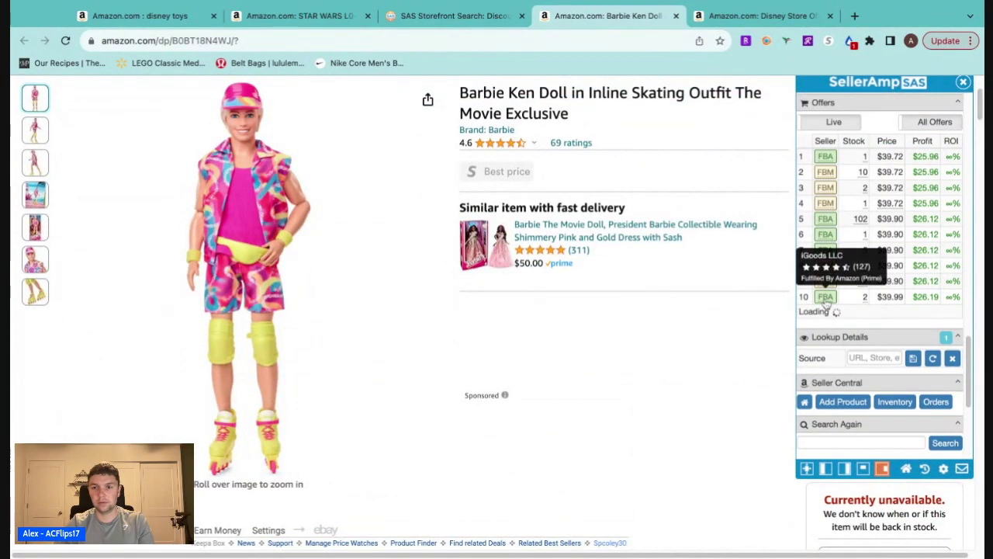
{"action": "scroll", "coordinate": [865, 296], "scroll_direction": "down", "scroll_amount": 5}
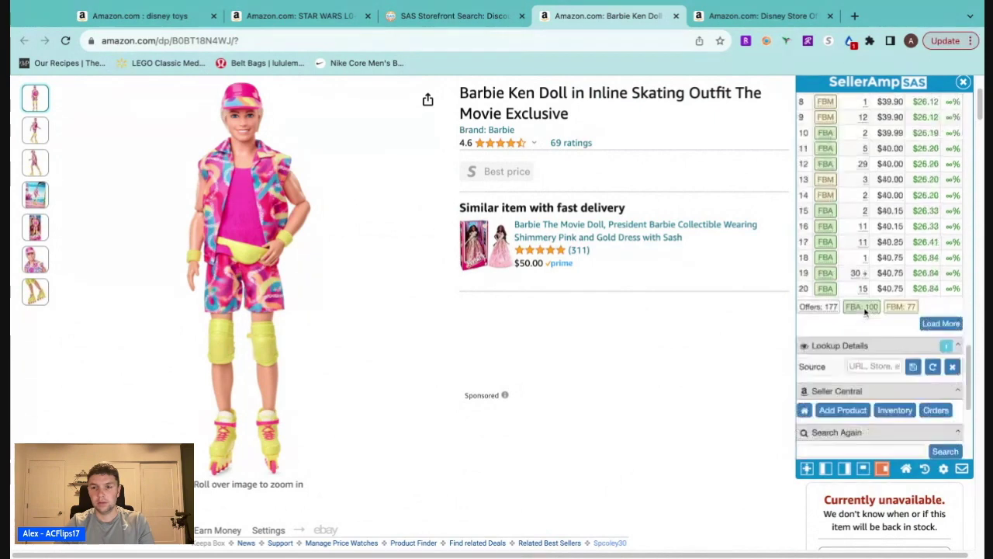
{"action": "scroll", "coordinate": [869, 311], "scroll_direction": "up", "scroll_amount": 2}
{"action": "left_click", "coordinate": [935, 225]}
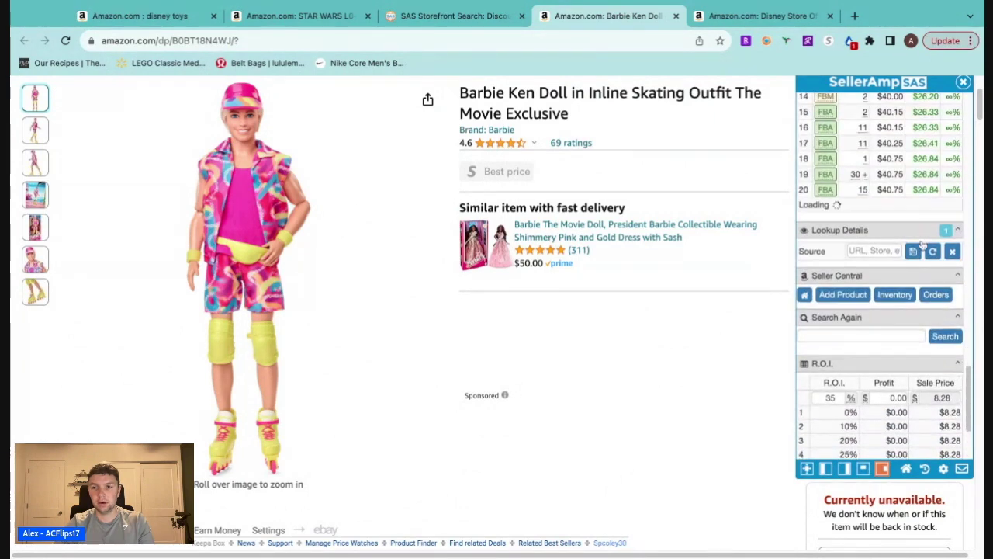
{"action": "scroll", "coordinate": [874, 311], "scroll_direction": "up", "scroll_amount": 2}
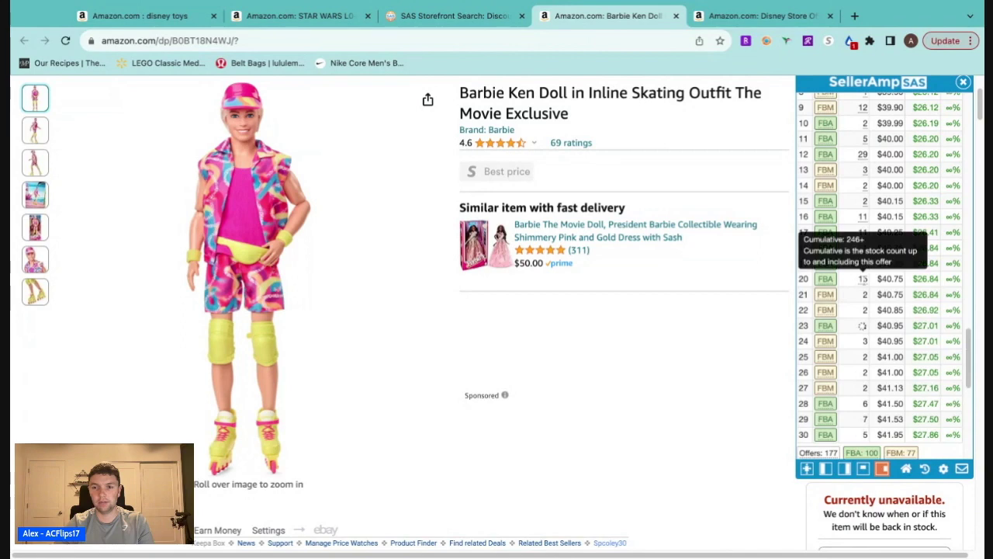
{"action": "scroll", "coordinate": [877, 304], "scroll_direction": "down", "scroll_amount": 2}
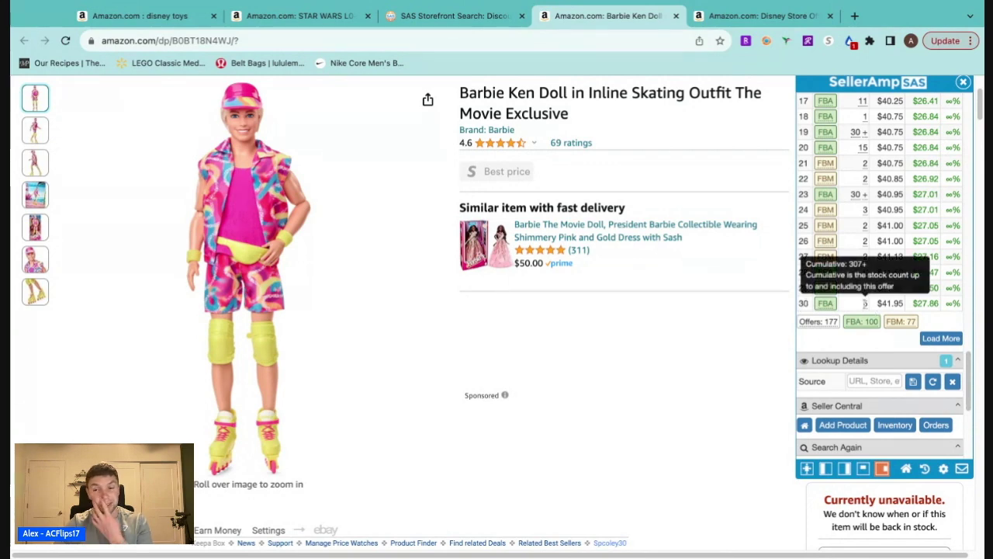
Review the Ken doll's product images, Keepa price history, and SellerAmp offers and charts again
{"action": "scroll", "coordinate": [875, 303], "scroll_direction": "down", "scroll_amount": 6}
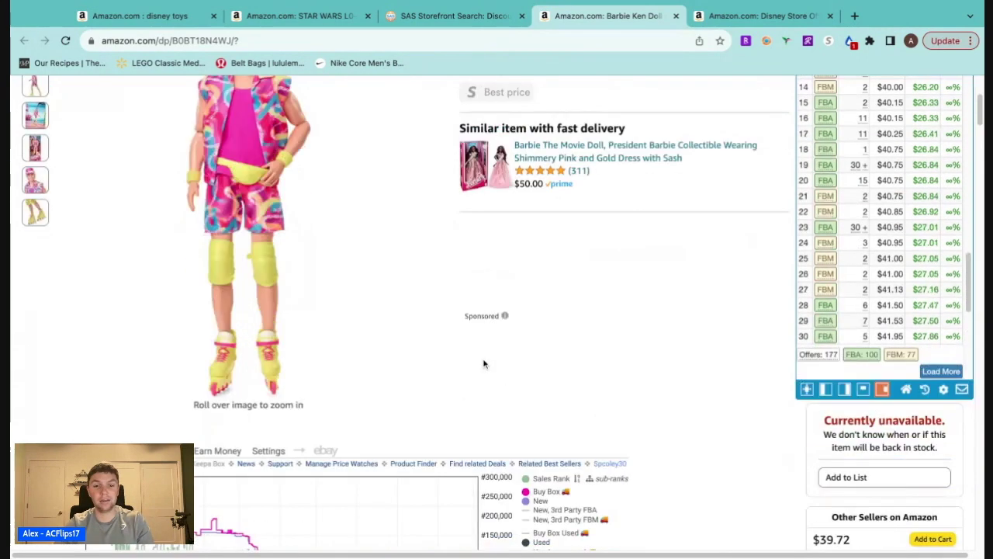
{"action": "scroll", "coordinate": [756, 338], "scroll_direction": "up", "scroll_amount": 3}
{"action": "scroll", "coordinate": [756, 338], "scroll_direction": "up", "scroll_amount": 3}
{"action": "scroll", "coordinate": [880, 266], "scroll_direction": "up", "scroll_amount": 1}
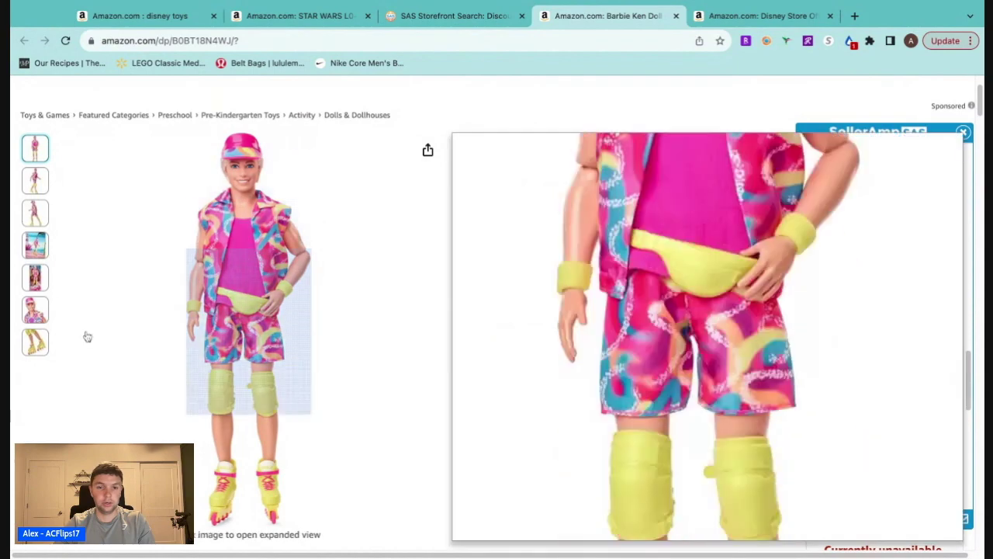
{"action": "scroll", "coordinate": [590, 342], "scroll_direction": "down", "scroll_amount": 2}
{"action": "scroll", "coordinate": [667, 318], "scroll_direction": "down", "scroll_amount": 4}
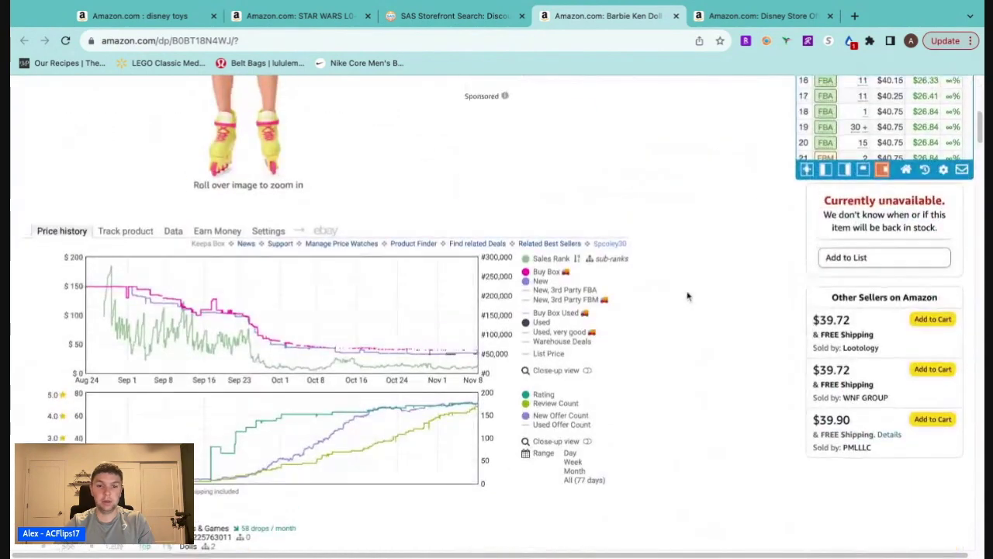
{"action": "scroll", "coordinate": [709, 335], "scroll_direction": "up", "scroll_amount": 6}
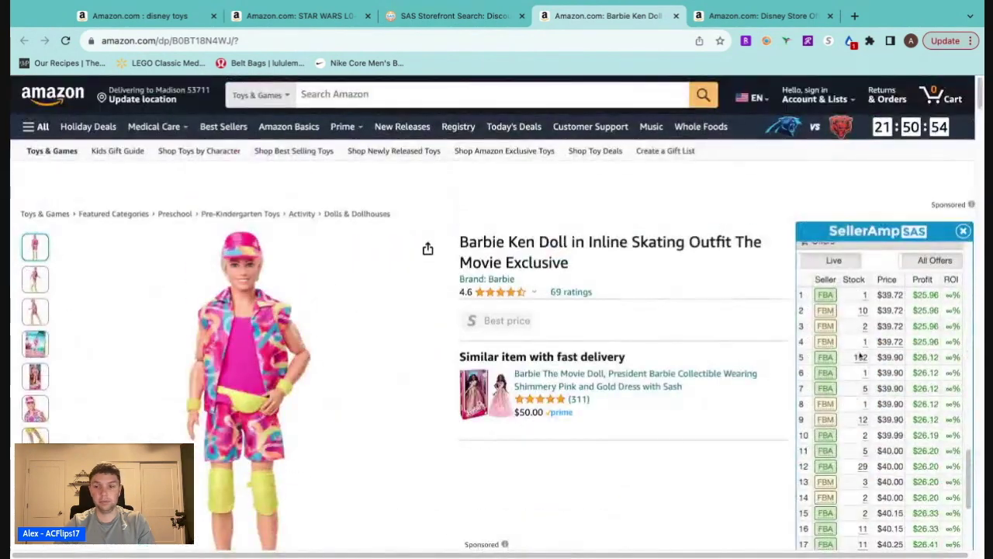
{"action": "scroll", "coordinate": [881, 396], "scroll_direction": "up", "scroll_amount": 10}
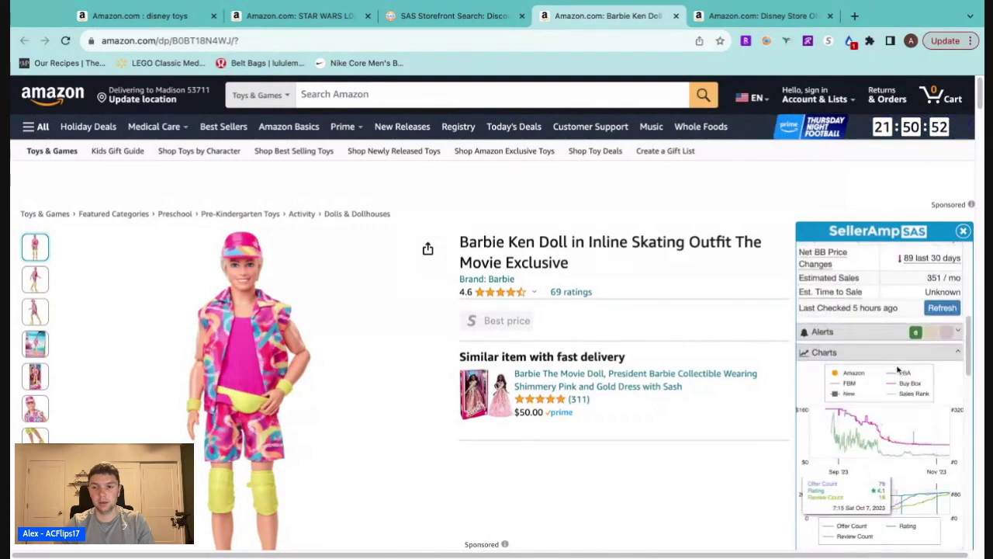
Search Google for the Ken doll from SellerAmp, then set its cost price to $24.90 on the Amazon listing
{"action": "left_click", "coordinate": [927, 278]}
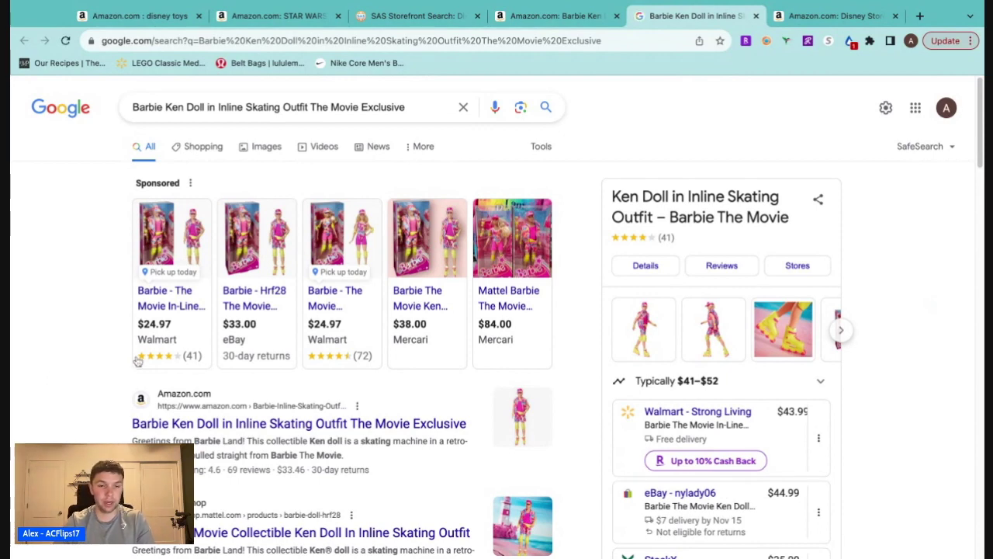
{"action": "left_click", "coordinate": [556, 17]}
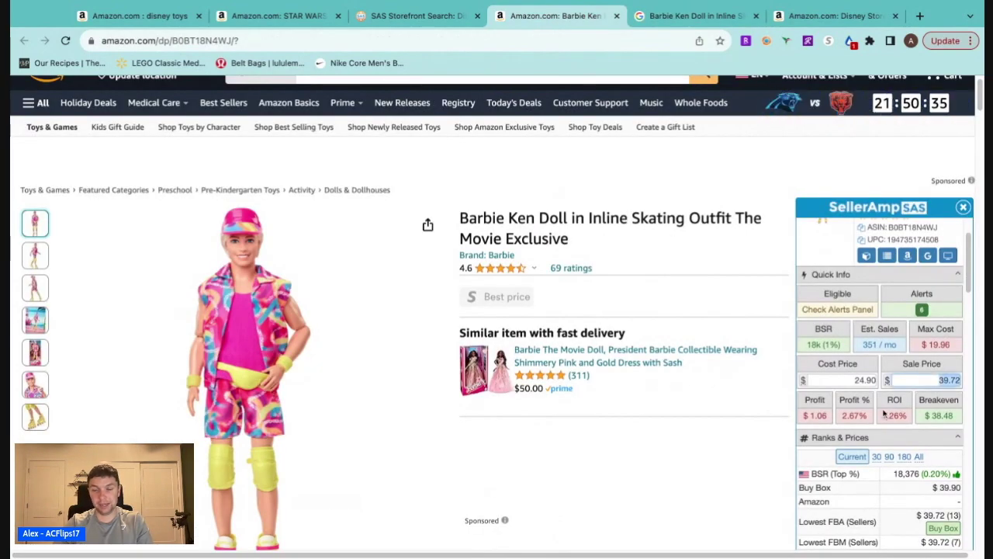
Review the Ken doll's Keepa price and offer count trends and set the SellerAmp sale price to $50
{"action": "scroll", "coordinate": [720, 441], "scroll_direction": "down", "scroll_amount": 6}
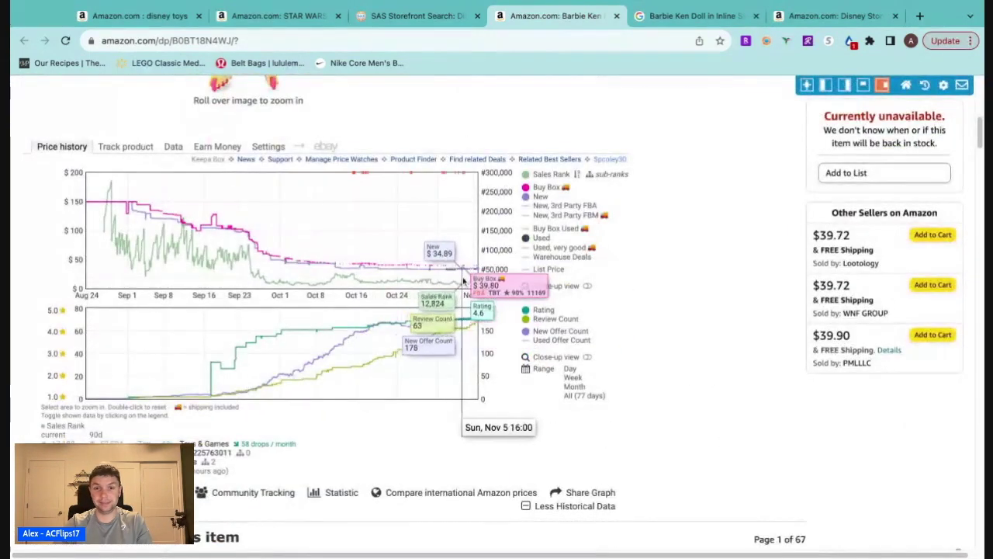
{"action": "scroll", "coordinate": [796, 343], "scroll_direction": "up", "scroll_amount": 1}
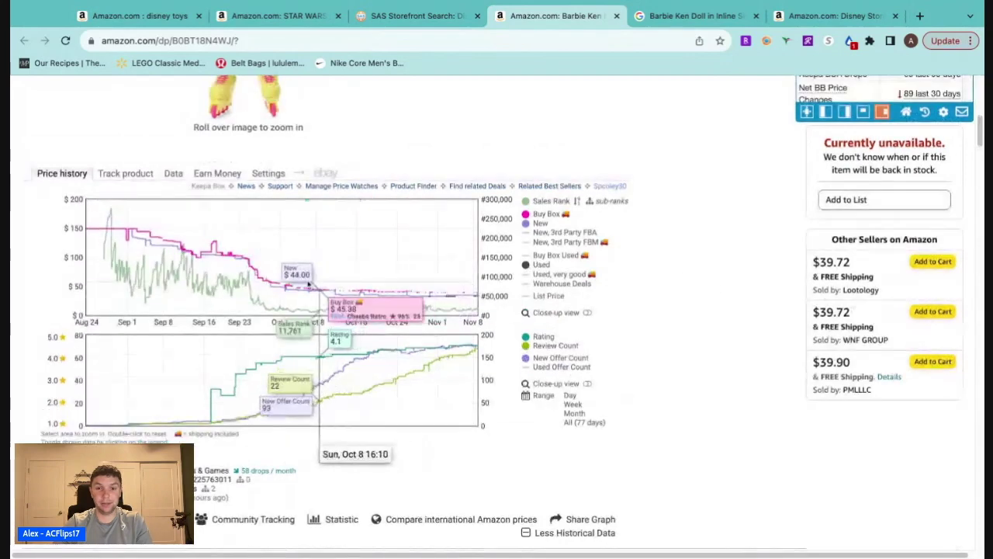
{"action": "scroll", "coordinate": [656, 312], "scroll_direction": "up", "scroll_amount": 5}
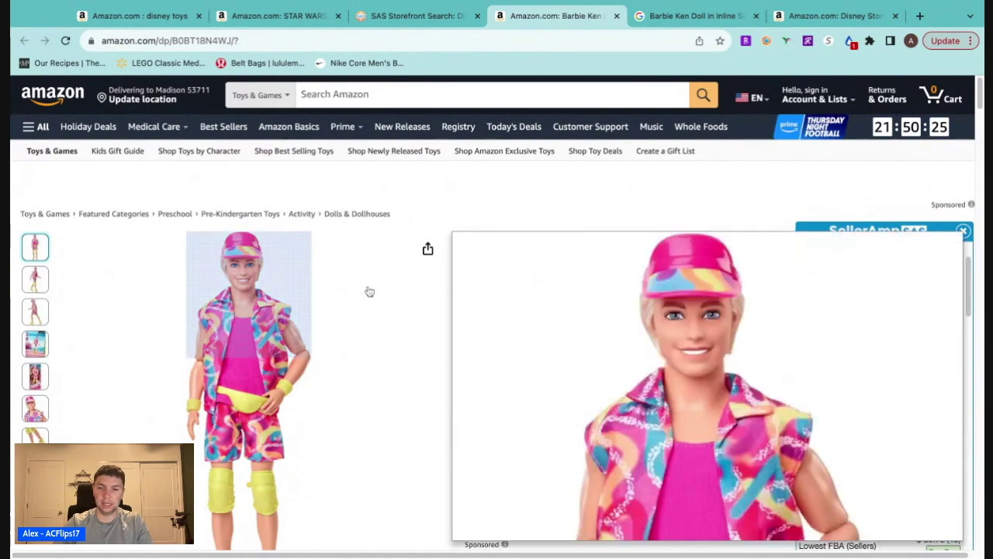
{"action": "scroll", "coordinate": [558, 332], "scroll_direction": "down", "scroll_amount": 6}
{"action": "scroll", "coordinate": [558, 332], "scroll_direction": "up", "scroll_amount": 1}
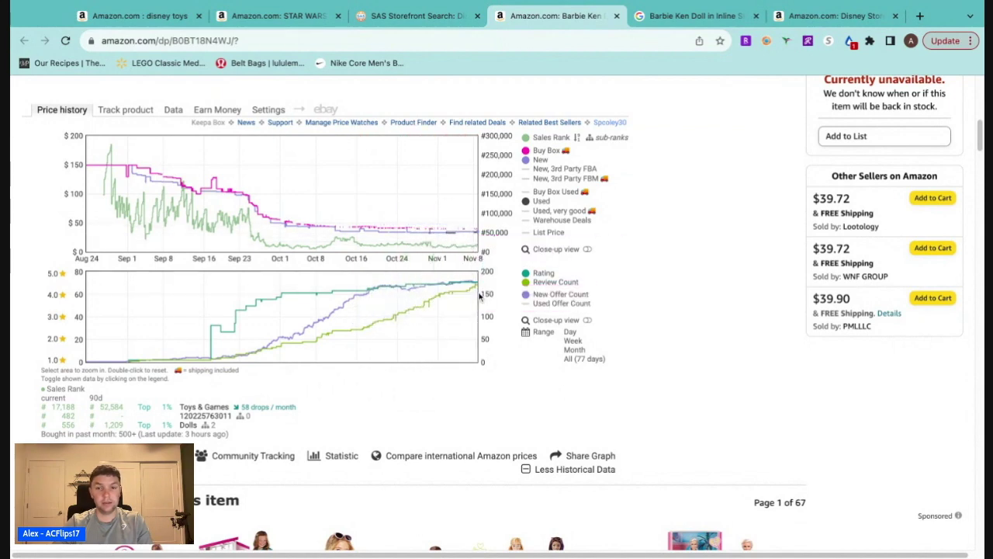
{"action": "scroll", "coordinate": [738, 313], "scroll_direction": "up", "scroll_amount": 10}
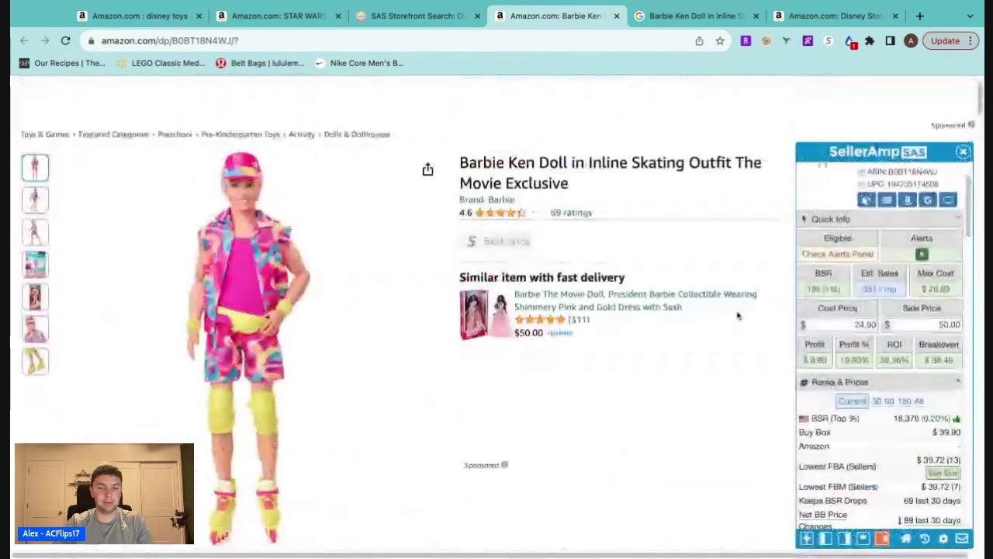
Check the doll's latest Buy Box price in Keepa and look through SellerAmp's Google Sheets export options and offers
{"action": "scroll", "coordinate": [739, 324], "scroll_direction": "down", "scroll_amount": 5}
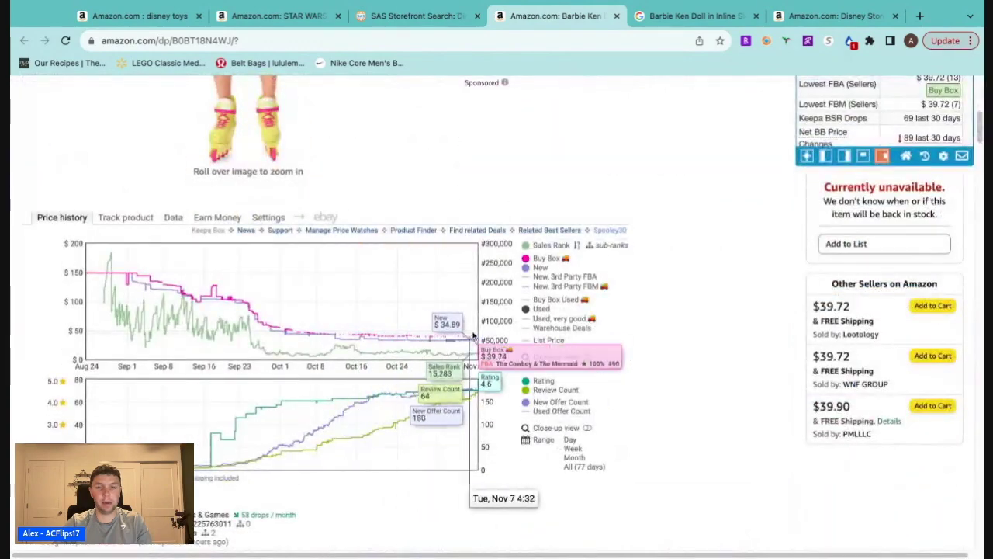
{"action": "scroll", "coordinate": [737, 332], "scroll_direction": "up", "scroll_amount": 5}
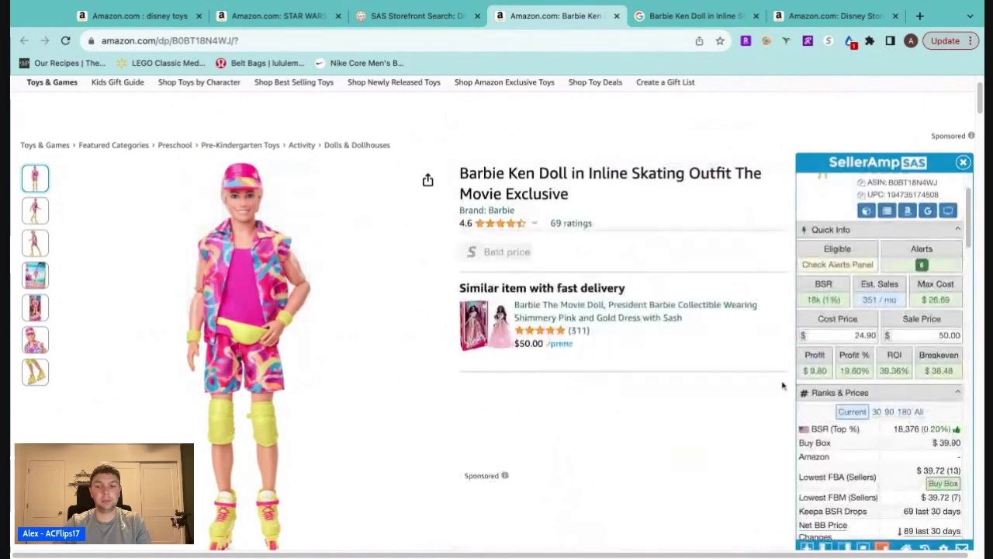
{"action": "scroll", "coordinate": [869, 328], "scroll_direction": "down", "scroll_amount": 5}
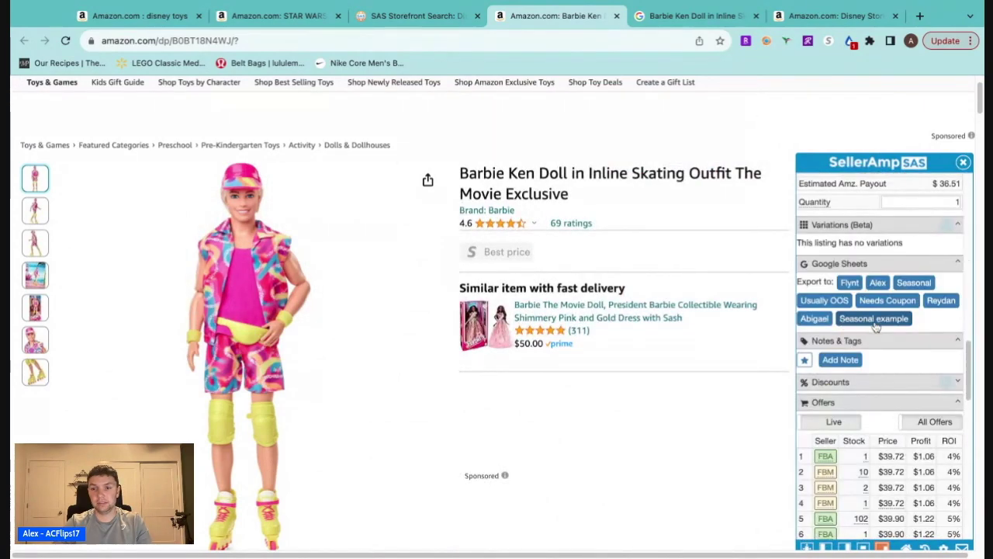
{"action": "scroll", "coordinate": [819, 277], "scroll_direction": "up", "scroll_amount": 5}
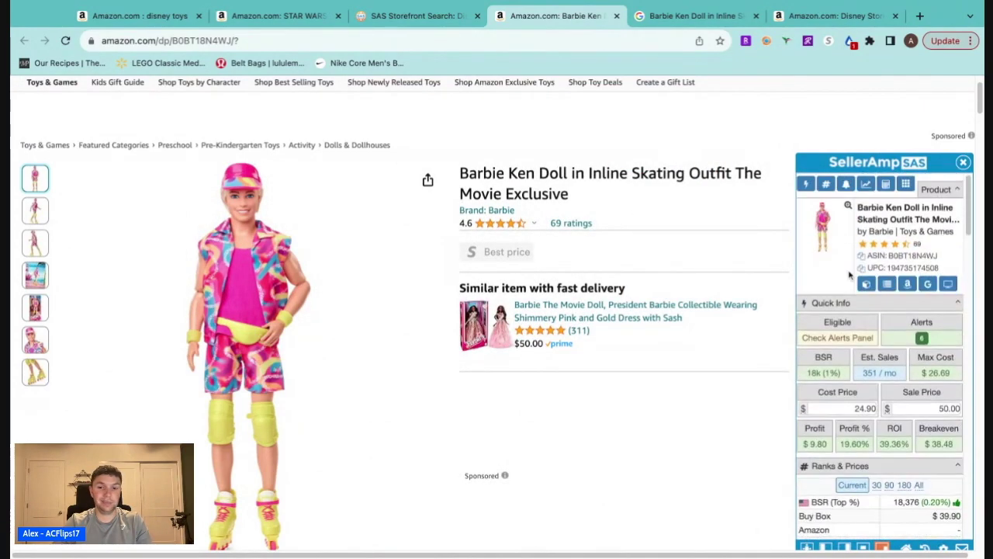
Close the Ken doll's Amazon listing and Google results, and return to the seller's SellerAmp storefront search
{"action": "scroll", "coordinate": [737, 299], "scroll_direction": "down", "scroll_amount": 5}
{"action": "scroll", "coordinate": [741, 295], "scroll_direction": "up", "scroll_amount": 10}
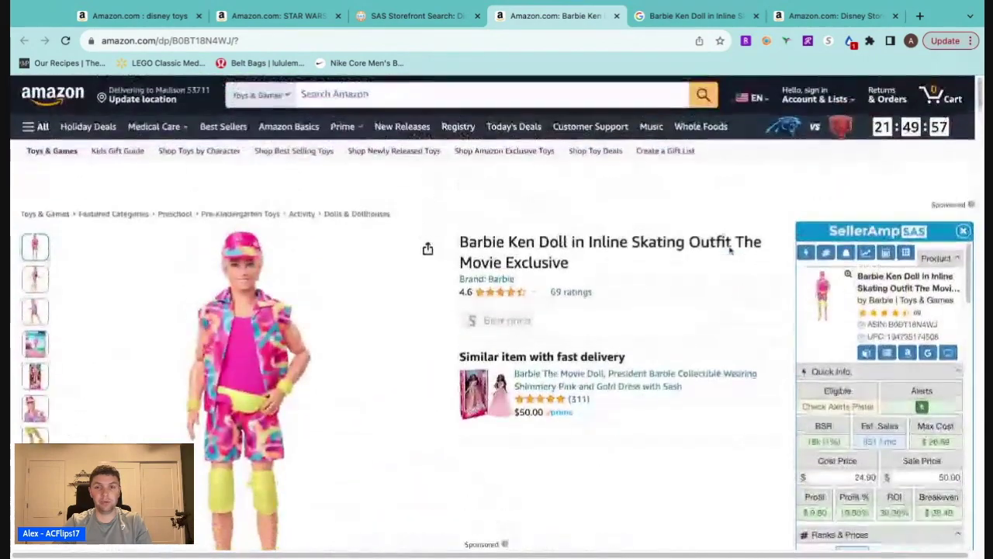
{"action": "left_click", "coordinate": [617, 15]}
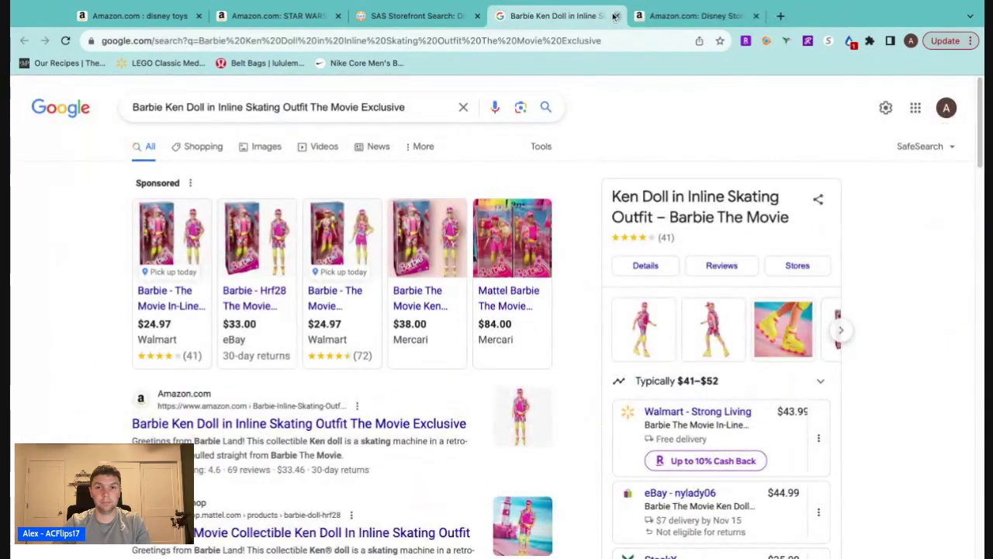
{"action": "left_click", "coordinate": [617, 15]}
{"action": "left_click", "coordinate": [435, 15]}
Search Google for the Barbie Signature Tooth Fairy Doll from the storefront, compare retailer prices with its storefront entry, and close the results
{"action": "scroll", "coordinate": [527, 233], "scroll_direction": "down", "scroll_amount": 4}
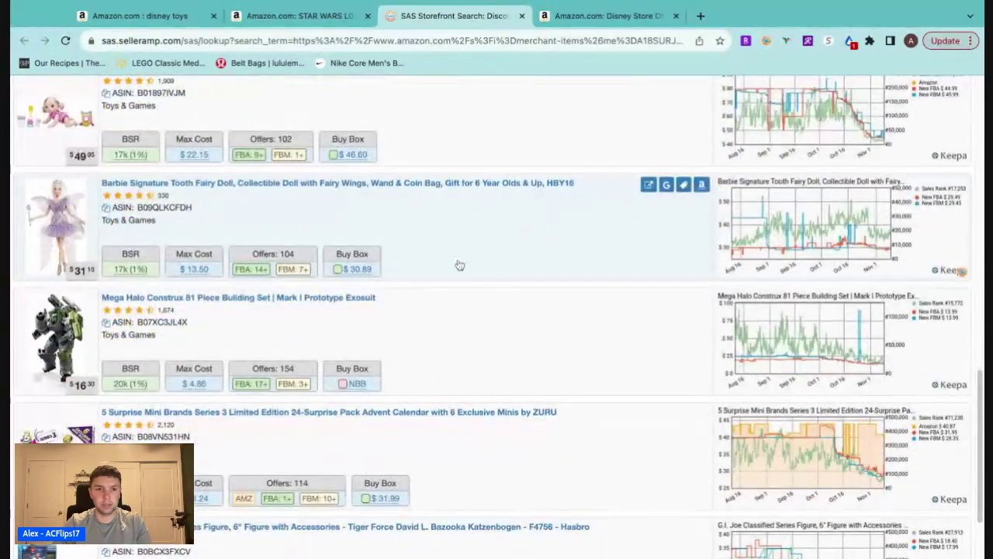
{"action": "left_click", "coordinate": [666, 186]}
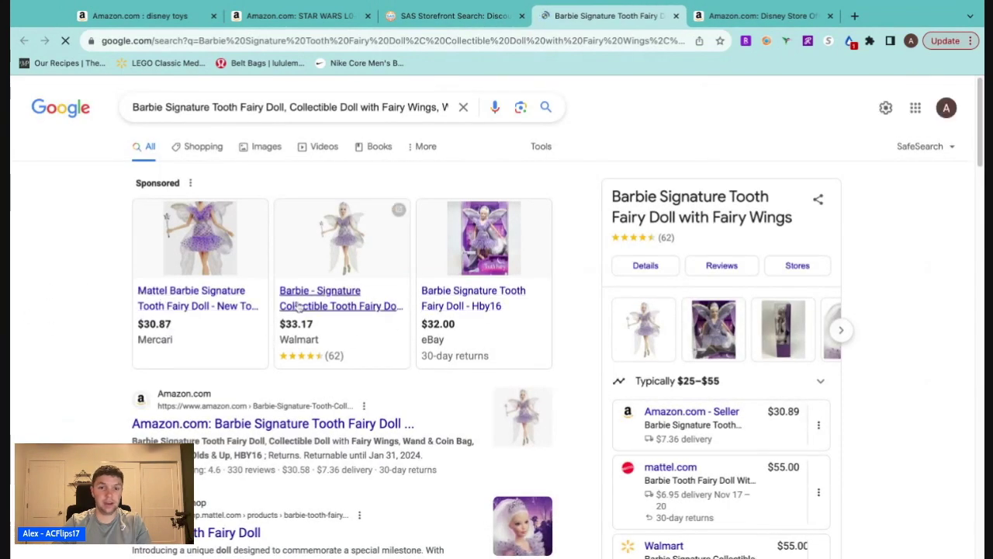
{"action": "left_click", "coordinate": [481, 16]}
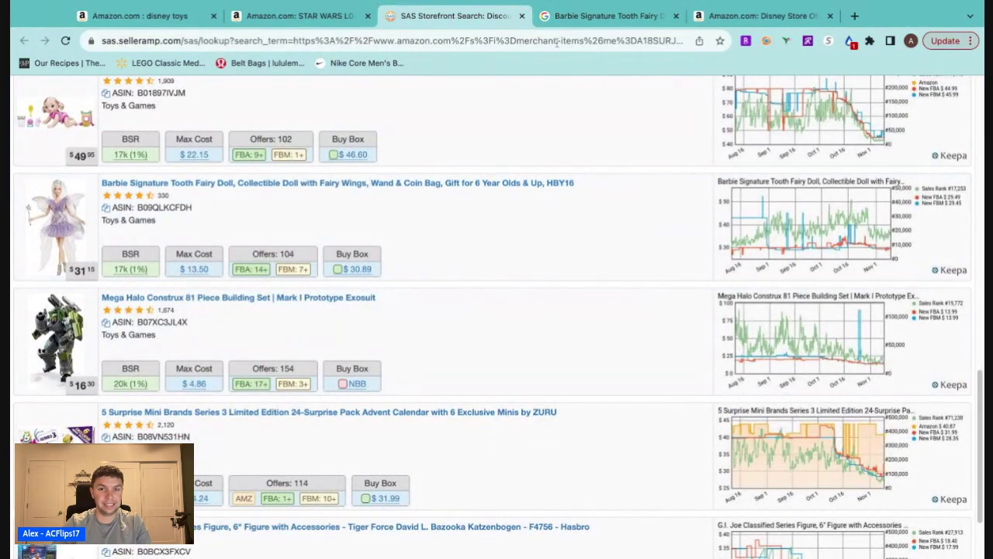
{"action": "left_click", "coordinate": [579, 24]}
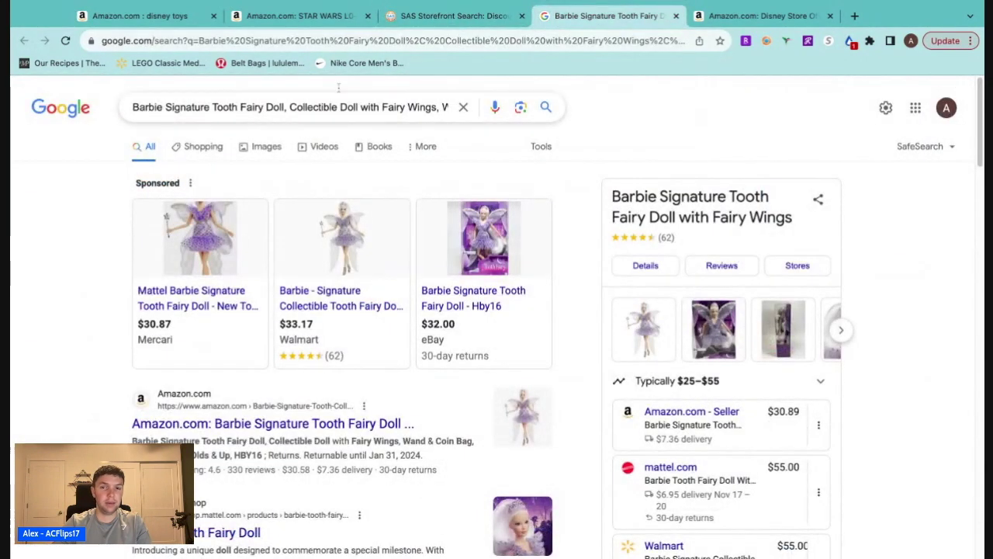
{"action": "left_click", "coordinate": [436, 21]}
{"action": "left_click", "coordinate": [592, 24]}
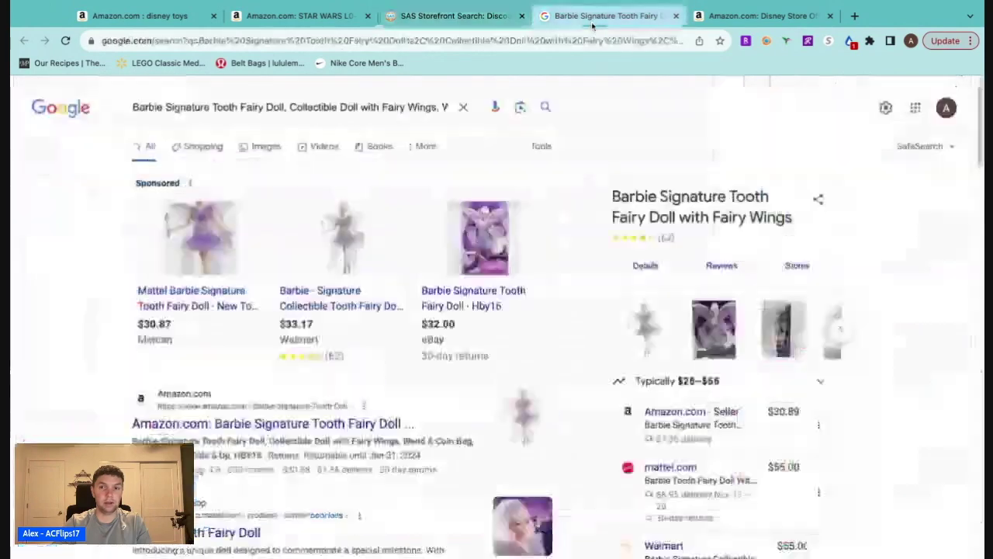
{"action": "scroll", "coordinate": [97, 280], "scroll_direction": "down", "scroll_amount": 3}
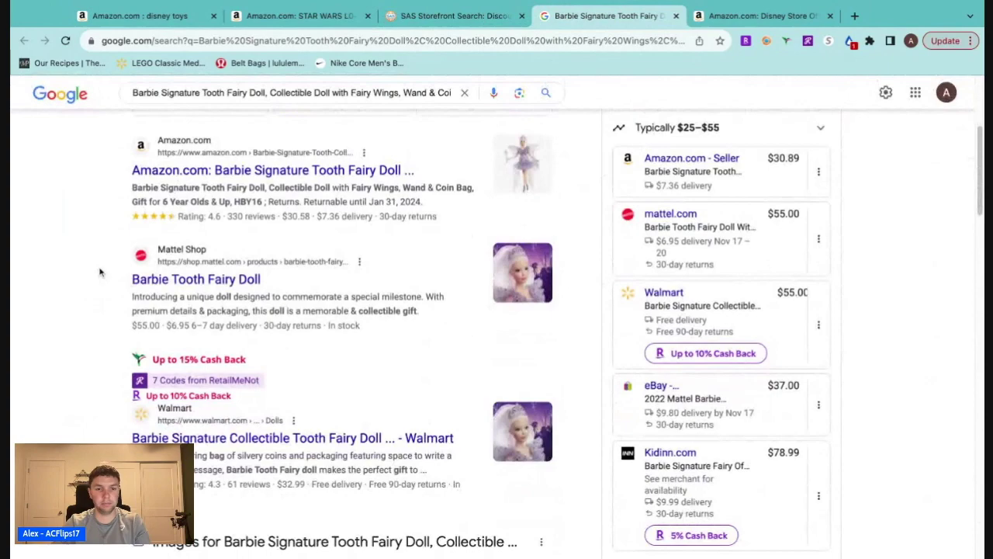
{"action": "scroll", "coordinate": [99, 272], "scroll_direction": "down", "scroll_amount": 2}
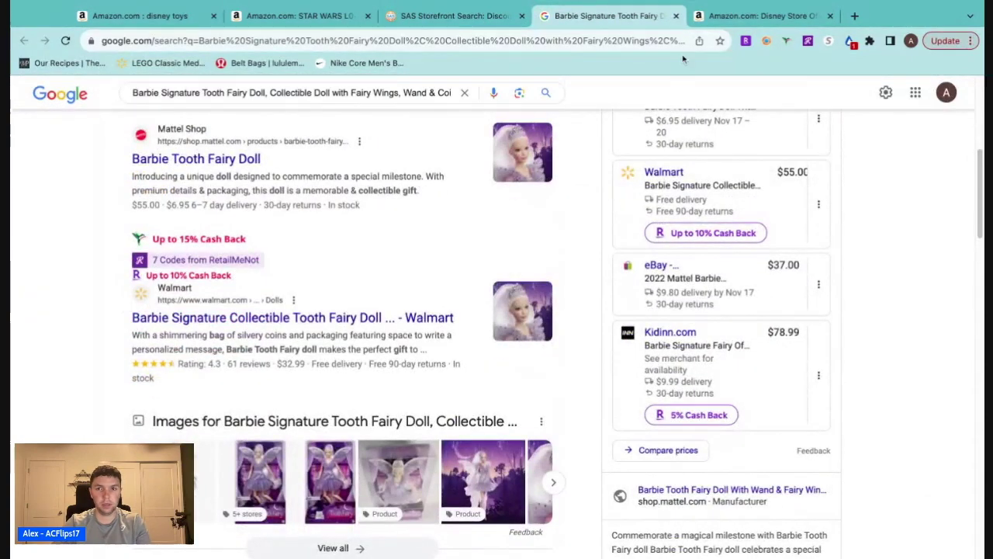
{"action": "left_click", "coordinate": [676, 15]}
Examine the sales ranks, maximum costs, offer counts and Keepa charts of the storefront's Barbie, G.I. Joe, Baby Alive and Mega Halo products
{"action": "scroll", "coordinate": [481, 233], "scroll_direction": "down", "scroll_amount": 3}
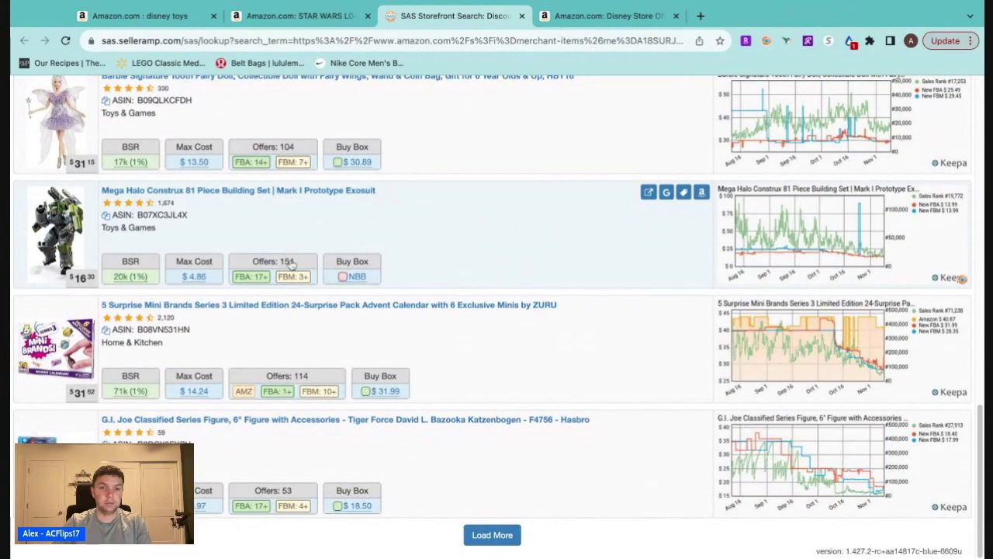
{"action": "scroll", "coordinate": [536, 287], "scroll_direction": "up", "scroll_amount": 15}
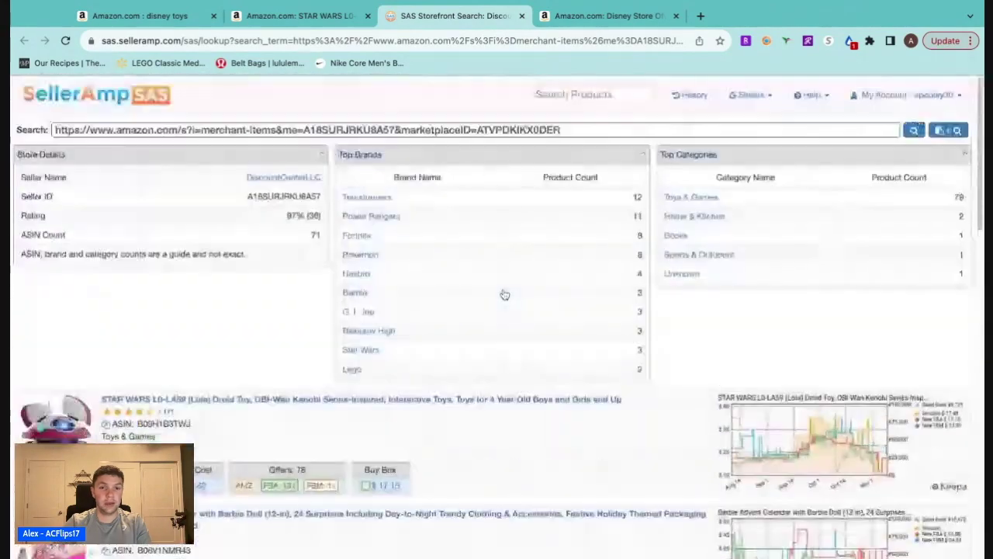
{"action": "scroll", "coordinate": [504, 294], "scroll_direction": "down", "scroll_amount": 15}
{"action": "scroll", "coordinate": [470, 329], "scroll_direction": "down", "scroll_amount": 3}
{"action": "scroll", "coordinate": [534, 257], "scroll_direction": "up", "scroll_amount": 2}
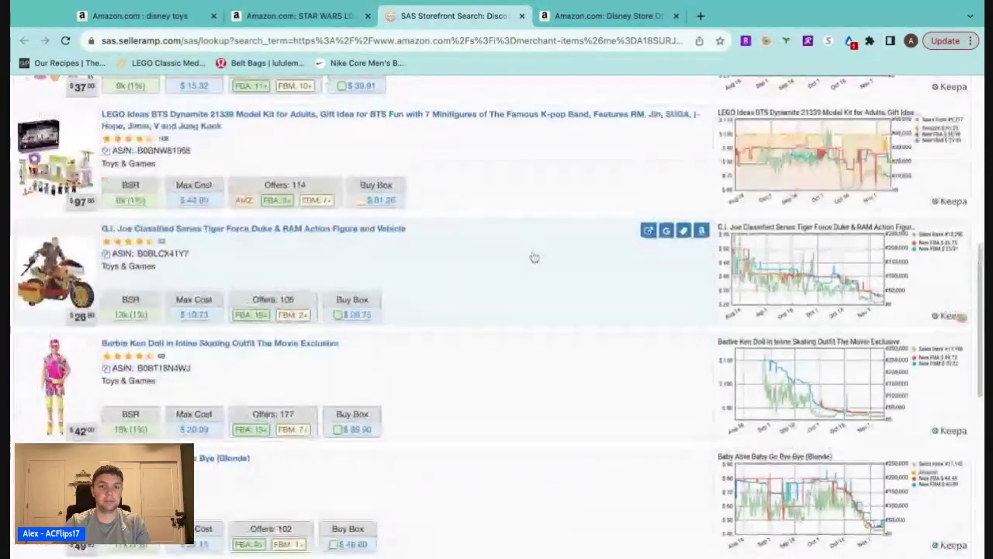
{"action": "scroll", "coordinate": [574, 280], "scroll_direction": "up", "scroll_amount": 2}
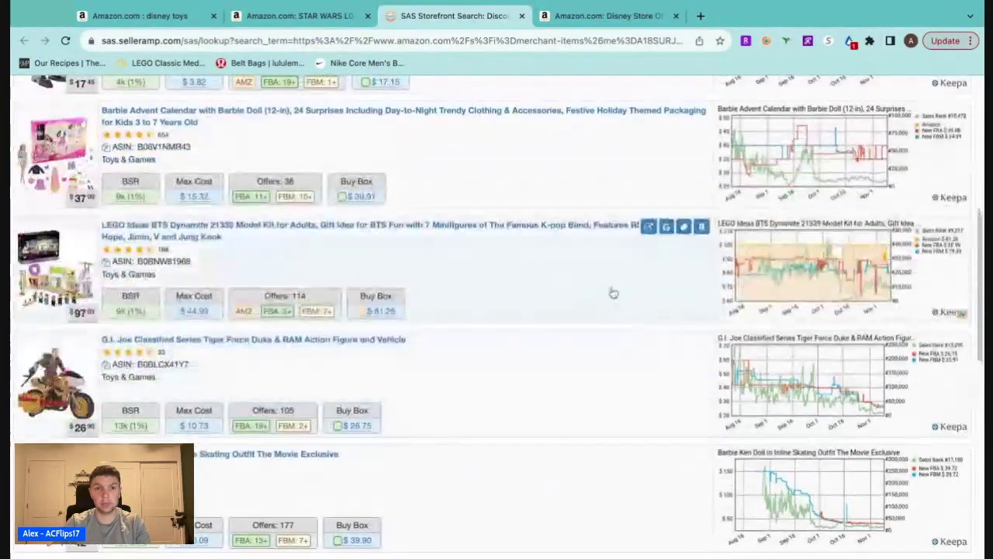
{"action": "scroll", "coordinate": [578, 280], "scroll_direction": "down", "scroll_amount": 2}
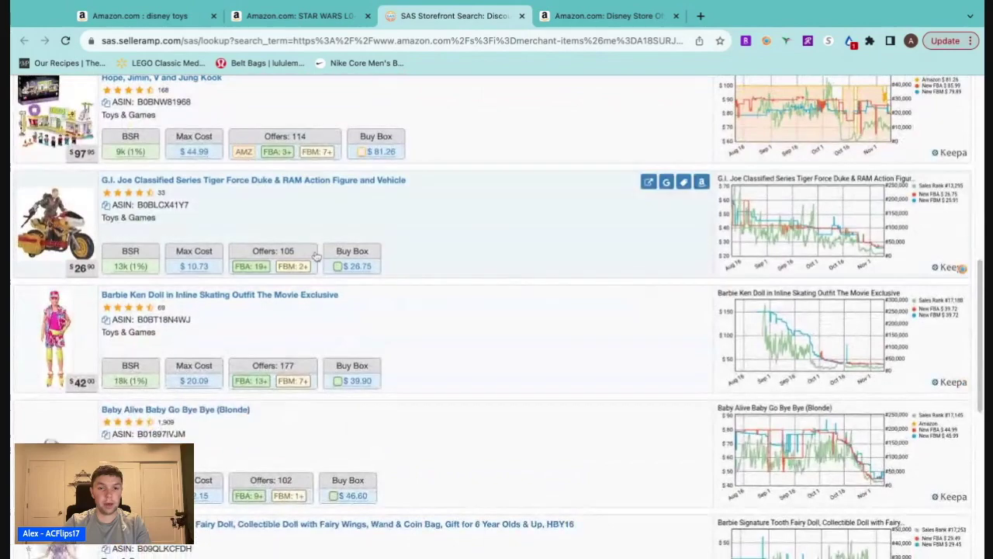
{"action": "scroll", "coordinate": [547, 268], "scroll_direction": "down", "scroll_amount": 4}
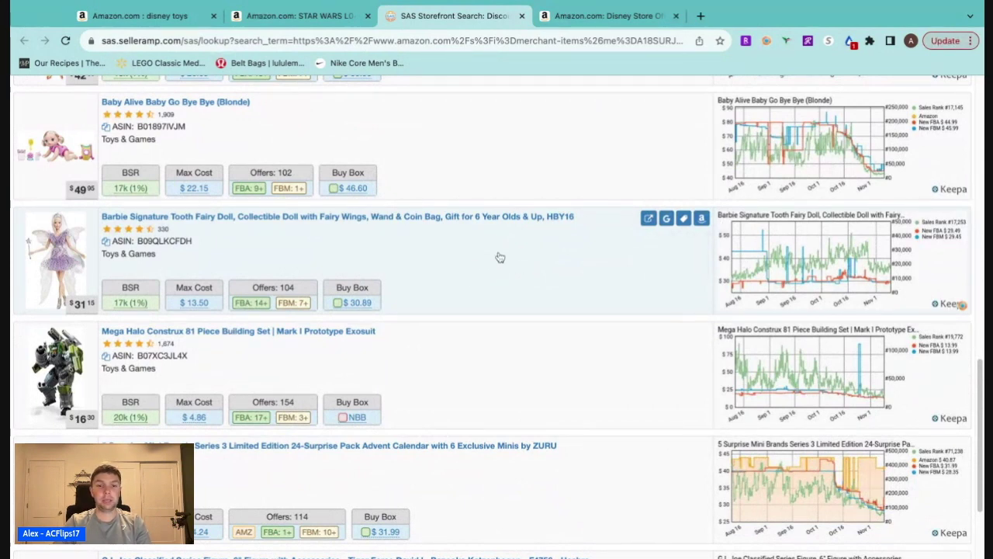
{"action": "scroll", "coordinate": [518, 241], "scroll_direction": "down", "scroll_amount": 1}
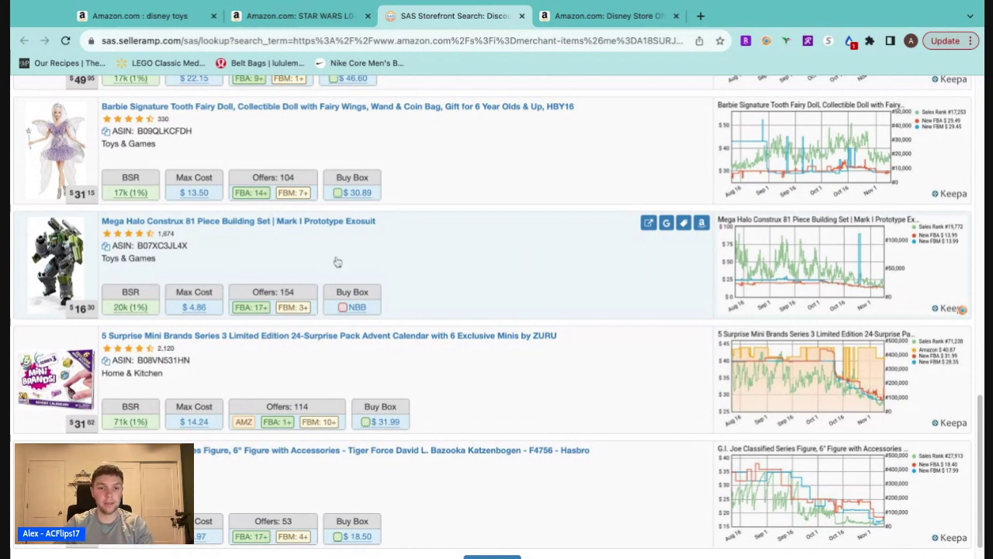
{"action": "scroll", "coordinate": [450, 349], "scroll_direction": "down", "scroll_amount": 1}
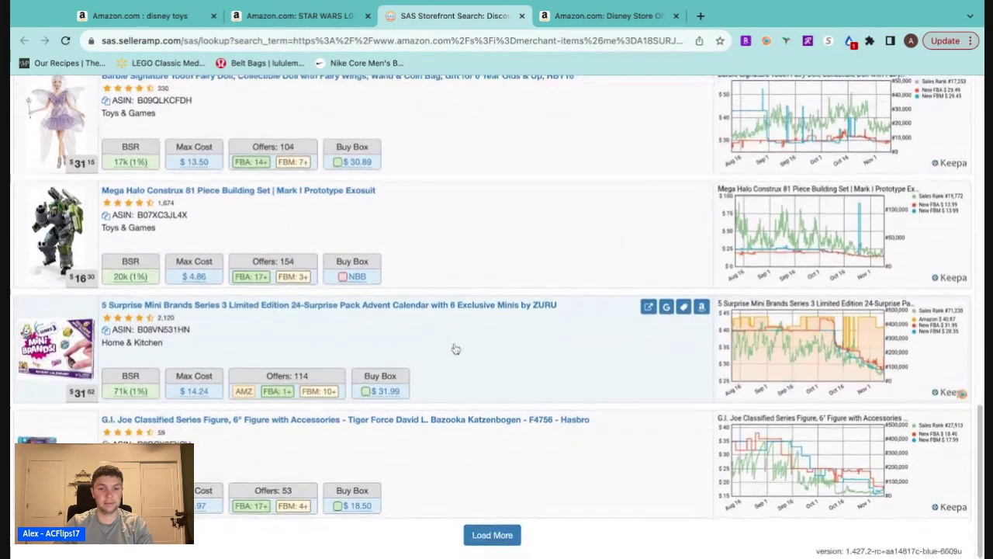
{"action": "scroll", "coordinate": [388, 377], "scroll_direction": "up", "scroll_amount": 2}
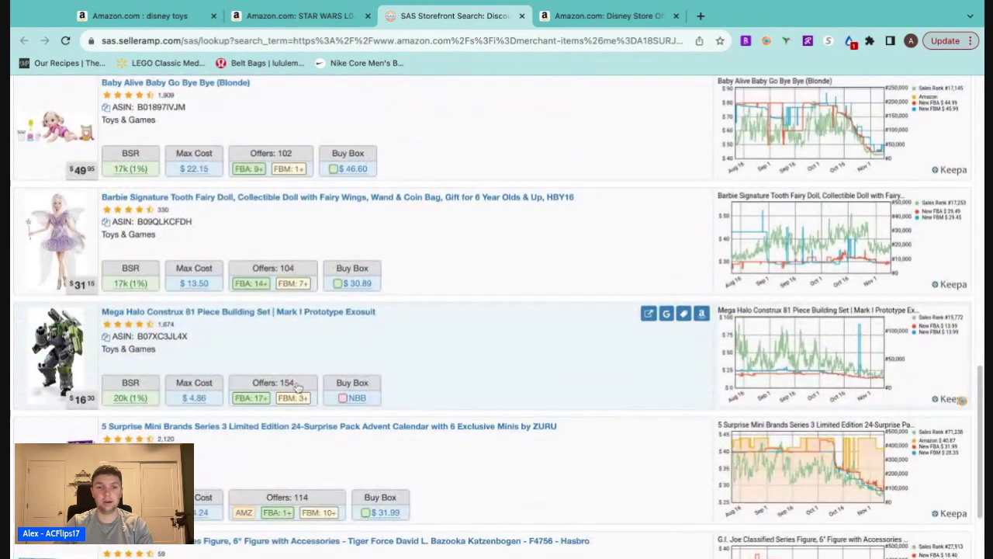
{"action": "scroll", "coordinate": [411, 284], "scroll_direction": "up", "scroll_amount": 3}
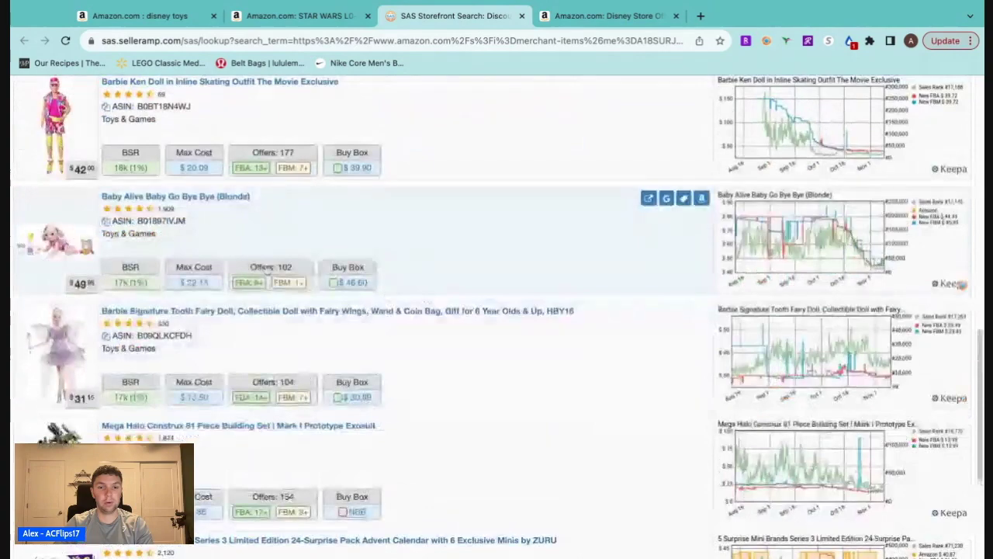
{"action": "scroll", "coordinate": [541, 261], "scroll_direction": "up", "scroll_amount": 2}
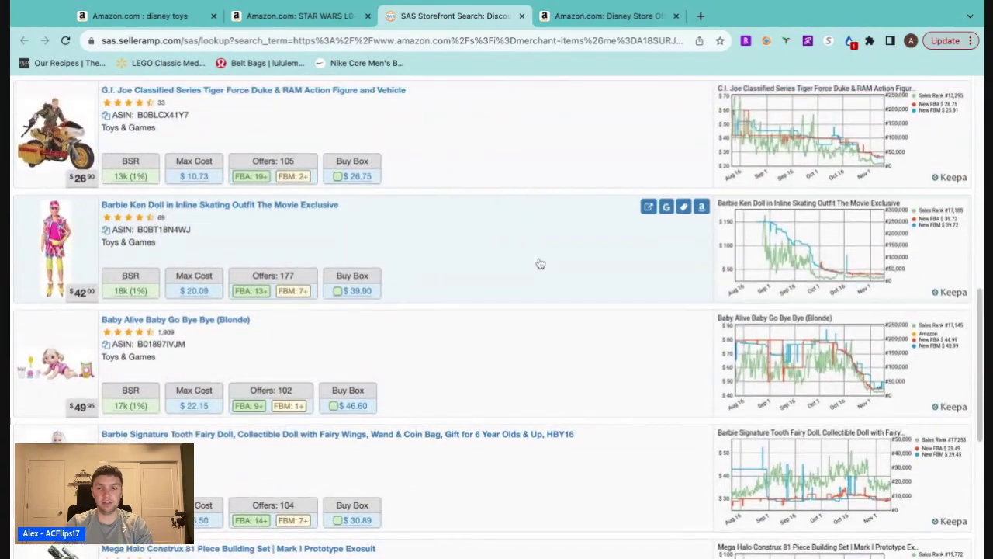
{"action": "scroll", "coordinate": [540, 261], "scroll_direction": "down", "scroll_amount": 2}
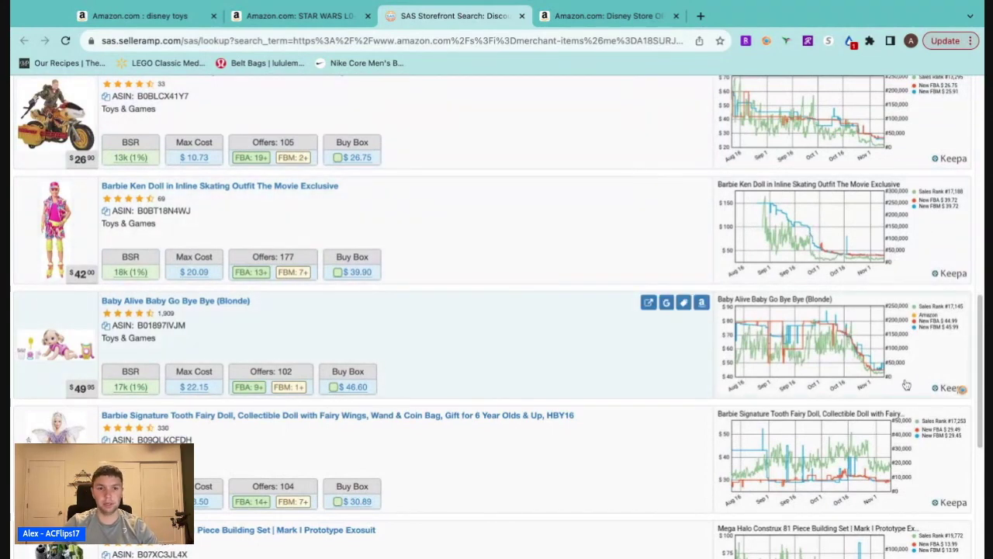
{"action": "scroll", "coordinate": [543, 256], "scroll_direction": "down", "scroll_amount": 5}
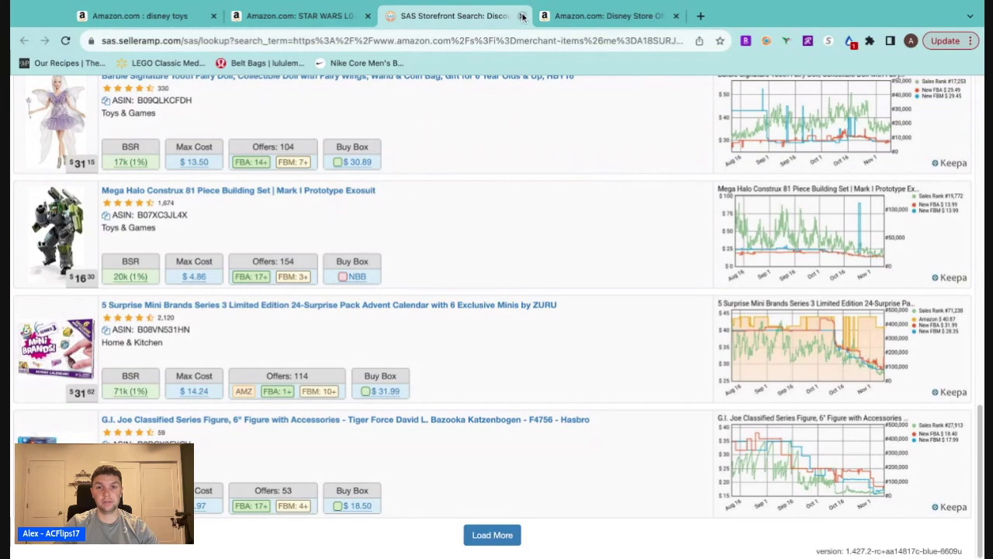
Close the current storefront and open TRLbuyandsell's storefront from the SellerAmp offers on the STAR WARS L0-LA59 listing
{"action": "key", "text": "ctrl+w"}
{"action": "left_click", "coordinate": [372, 17]}
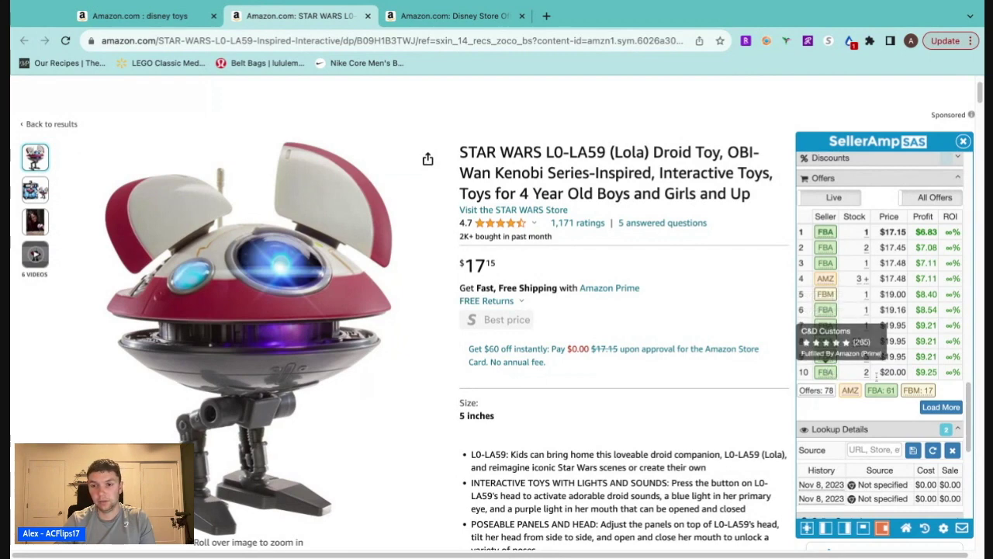
{"action": "scroll", "coordinate": [860, 341], "scroll_direction": "down", "scroll_amount": 1}
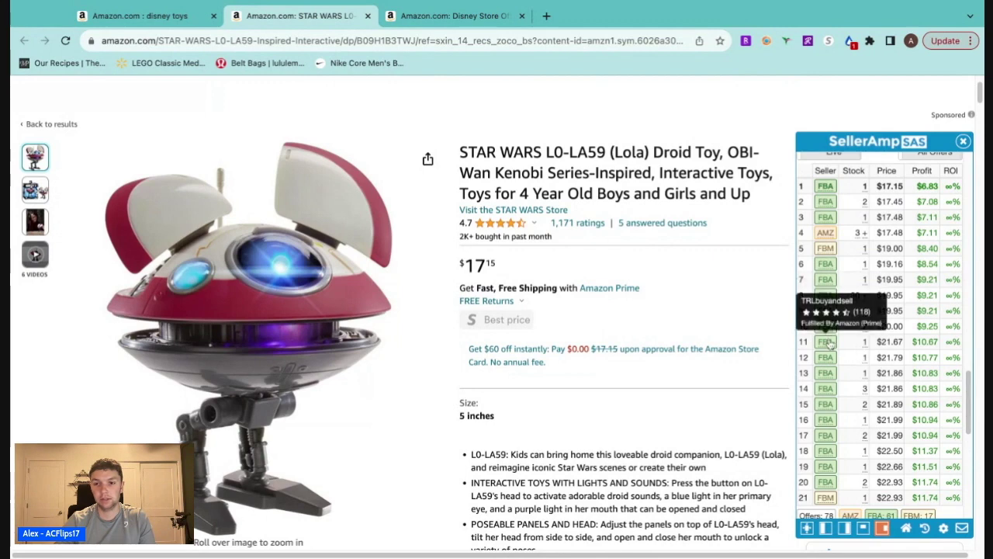
{"action": "left_click", "coordinate": [829, 344]}
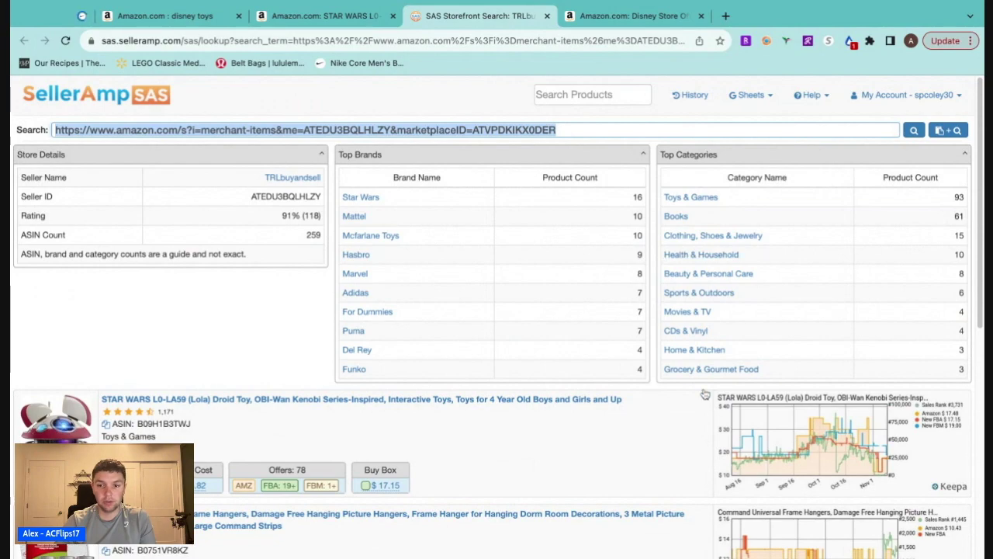
Look through TRLbuyandsell's products across all categories, loading two more batches of results
{"action": "scroll", "coordinate": [570, 342], "scroll_direction": "down", "scroll_amount": 2}
{"action": "scroll", "coordinate": [575, 330], "scroll_direction": "down", "scroll_amount": 3}
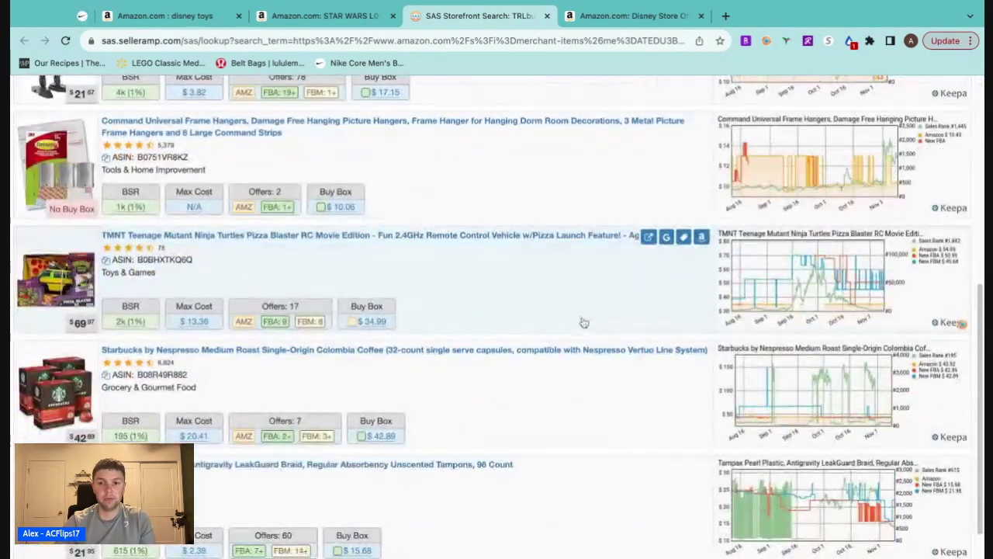
{"action": "scroll", "coordinate": [571, 311], "scroll_direction": "down", "scroll_amount": 1}
{"action": "left_click", "coordinate": [492, 534]}
{"action": "scroll", "coordinate": [550, 372], "scroll_direction": "down", "scroll_amount": 2}
{"action": "scroll", "coordinate": [550, 369], "scroll_direction": "down", "scroll_amount": 2}
{"action": "scroll", "coordinate": [541, 368], "scroll_direction": "down", "scroll_amount": 4}
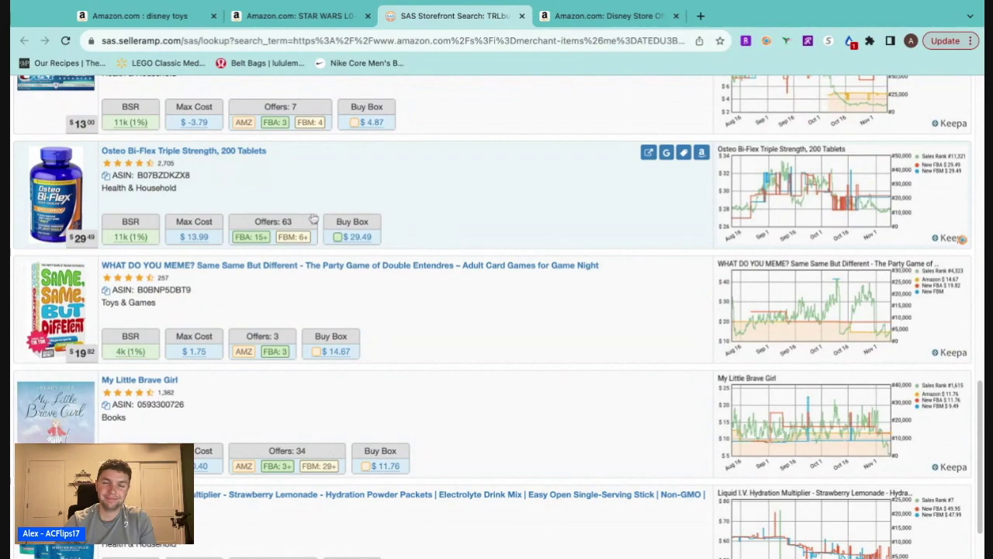
{"action": "scroll", "coordinate": [550, 224], "scroll_direction": "down", "scroll_amount": 1}
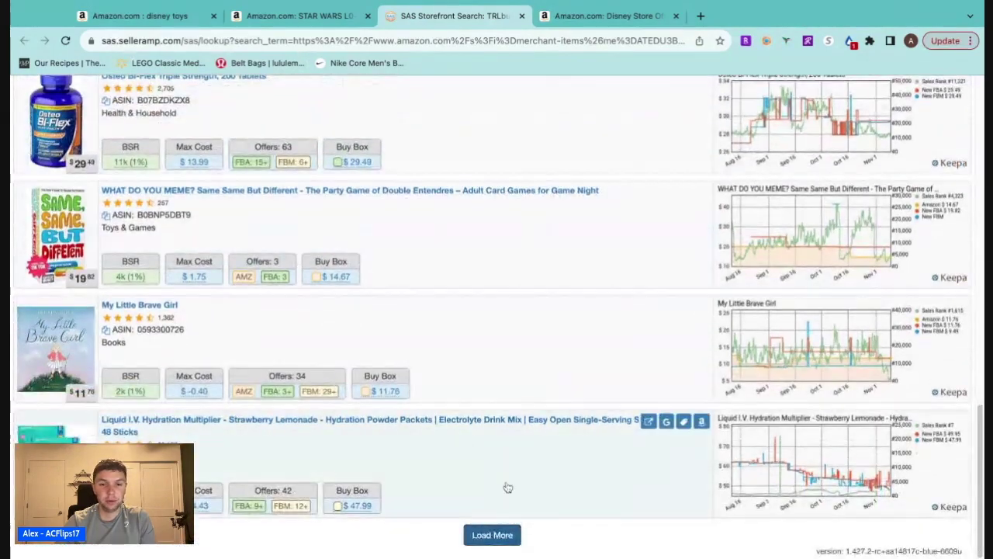
{"action": "left_click", "coordinate": [501, 535]}
{"action": "scroll", "coordinate": [539, 295], "scroll_direction": "down", "scroll_amount": 7}
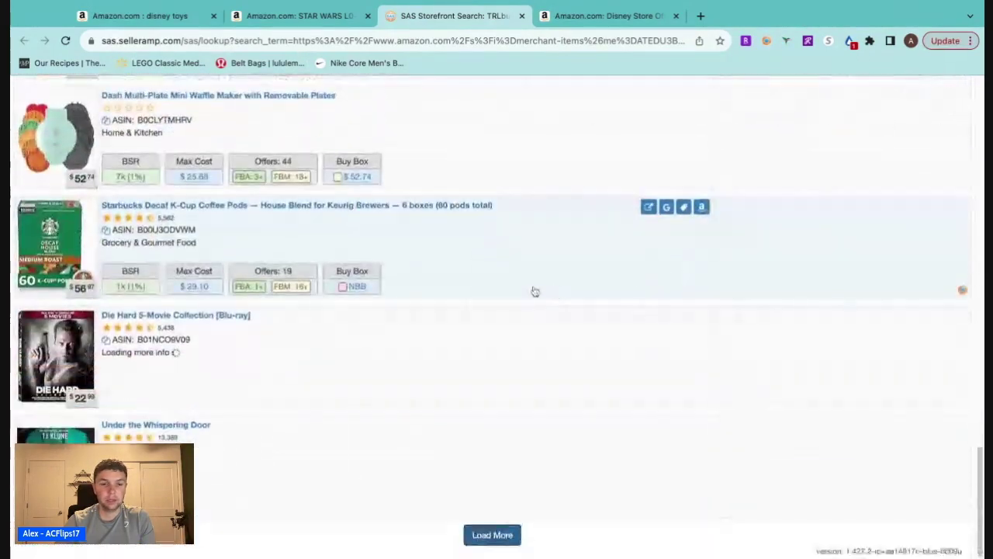
Filter TRLbuyandsell's storefront to Toys & Games, load more products, and check the Bad Batch Crosshair figure's maximum cost
{"action": "scroll", "coordinate": [543, 287], "scroll_direction": "up", "scroll_amount": 20}
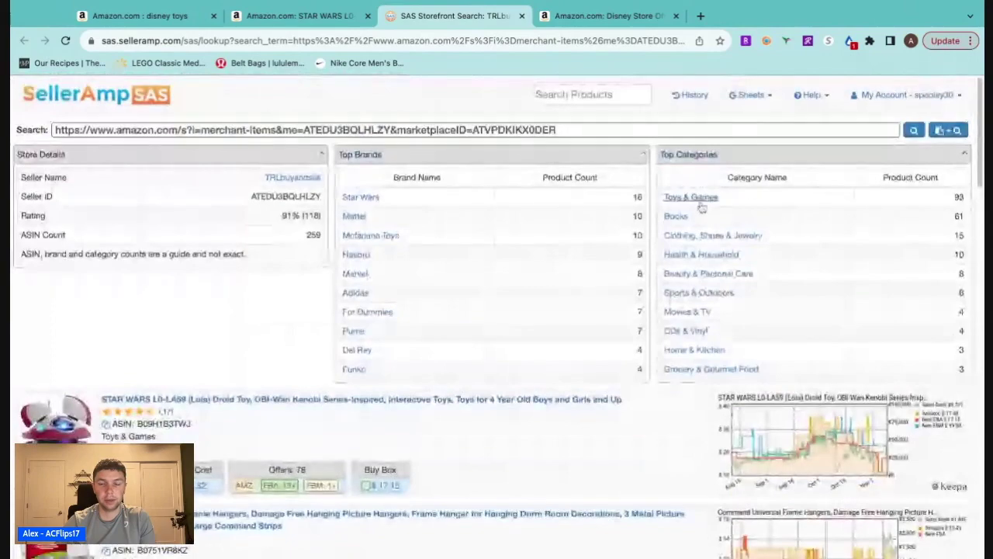
{"action": "left_click", "coordinate": [698, 202]}
{"action": "scroll", "coordinate": [527, 365], "scroll_direction": "down", "scroll_amount": 3}
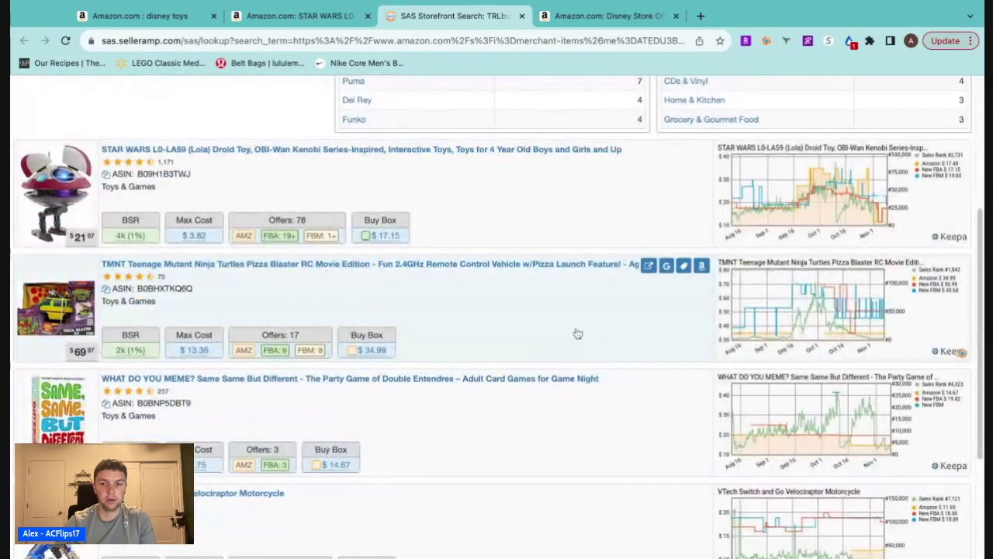
{"action": "scroll", "coordinate": [577, 332], "scroll_direction": "down", "scroll_amount": 3}
{"action": "left_click", "coordinate": [501, 534]}
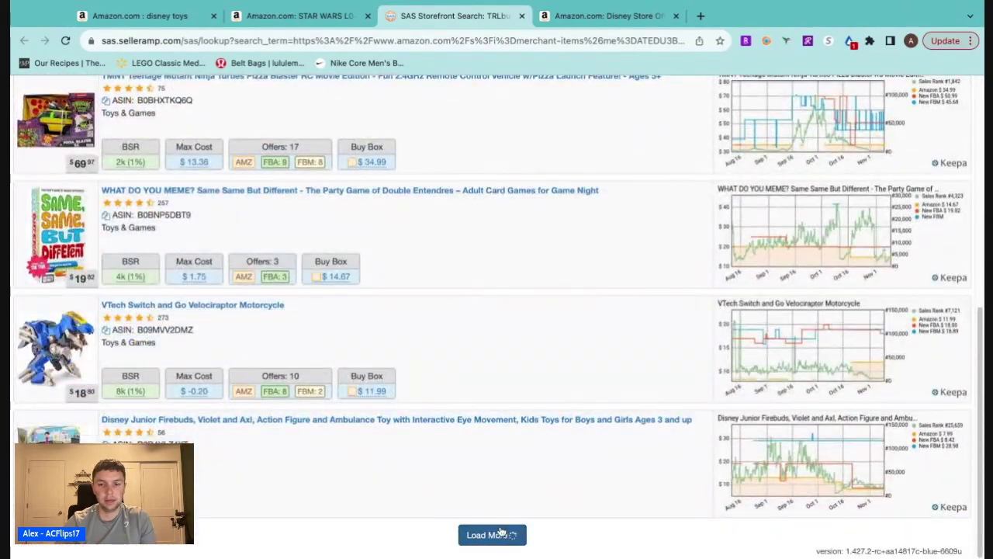
{"action": "scroll", "coordinate": [525, 379], "scroll_direction": "down", "scroll_amount": 6}
{"action": "scroll", "coordinate": [526, 352], "scroll_direction": "up", "scroll_amount": 2}
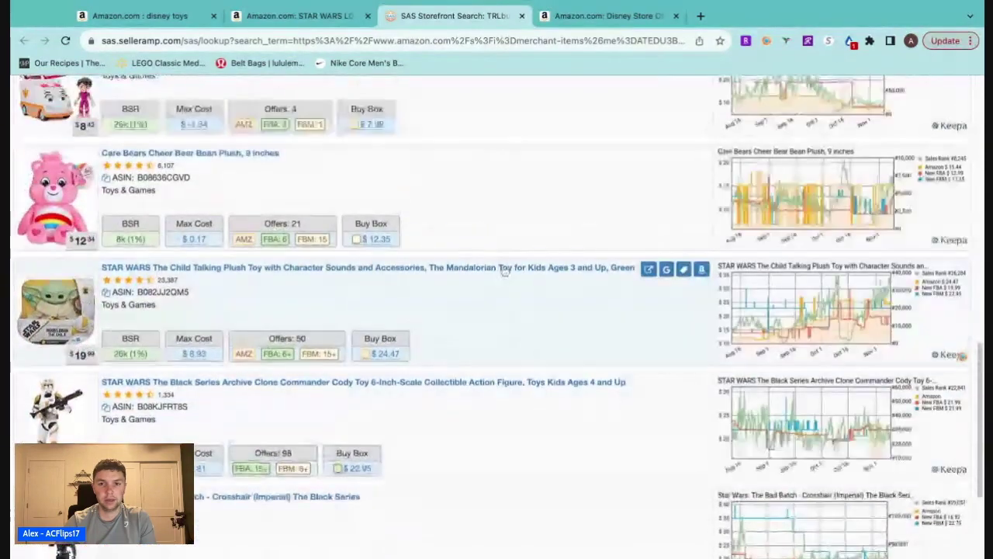
{"action": "scroll", "coordinate": [613, 326], "scroll_direction": "down", "scroll_amount": 3}
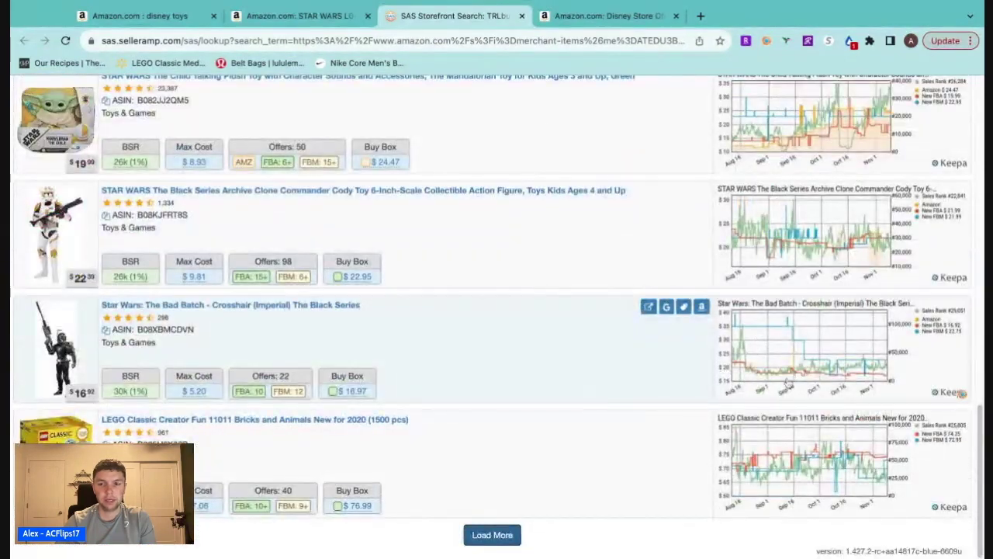
{"action": "mouse_move", "coordinate": [200, 400]}
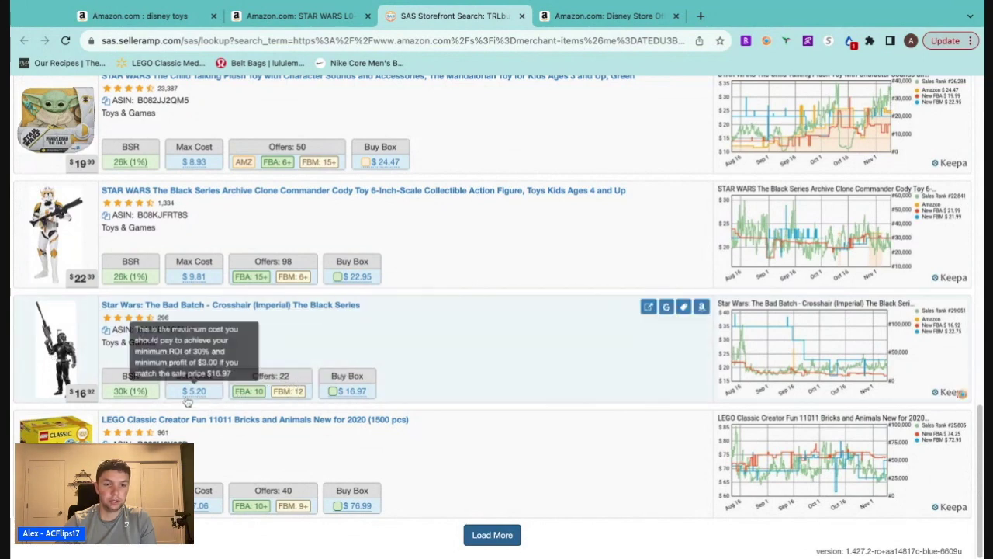
Open the Amazon listing of the Bad Batch Crosshair (Imperial) figure and examine its Keepa price history and SellerAmp figures
{"action": "left_click", "coordinate": [700, 308]}
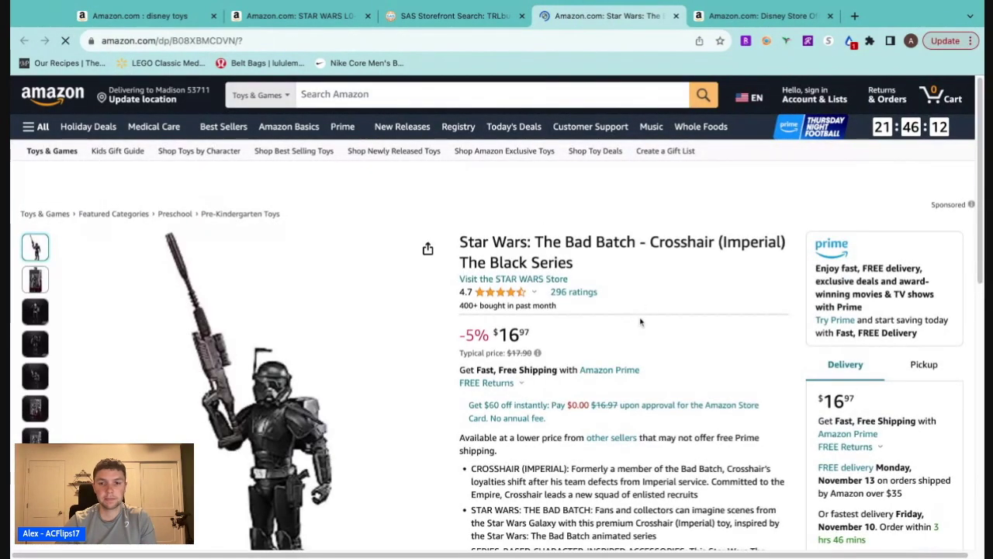
{"action": "scroll", "coordinate": [644, 304], "scroll_direction": "down", "scroll_amount": 3}
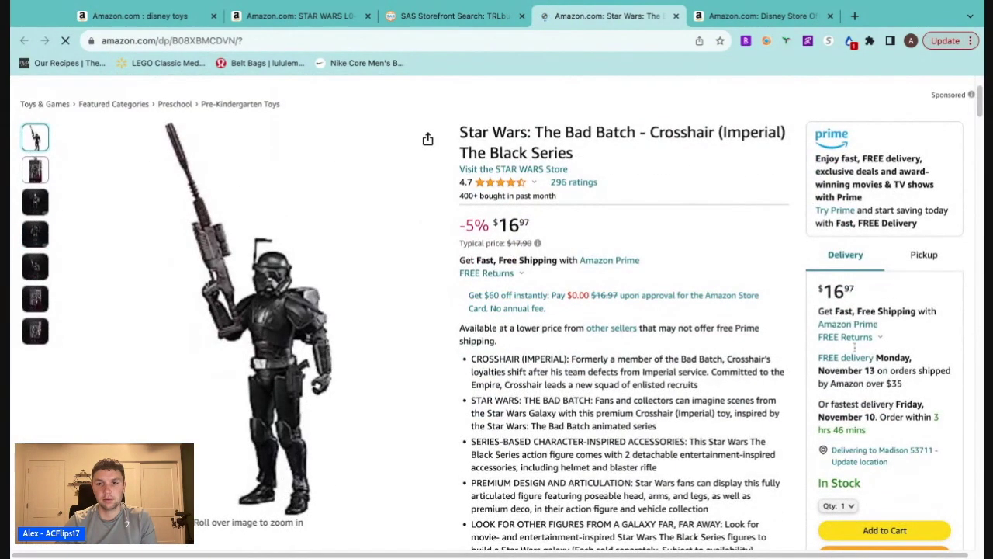
{"action": "scroll", "coordinate": [648, 289], "scroll_direction": "down", "scroll_amount": 4}
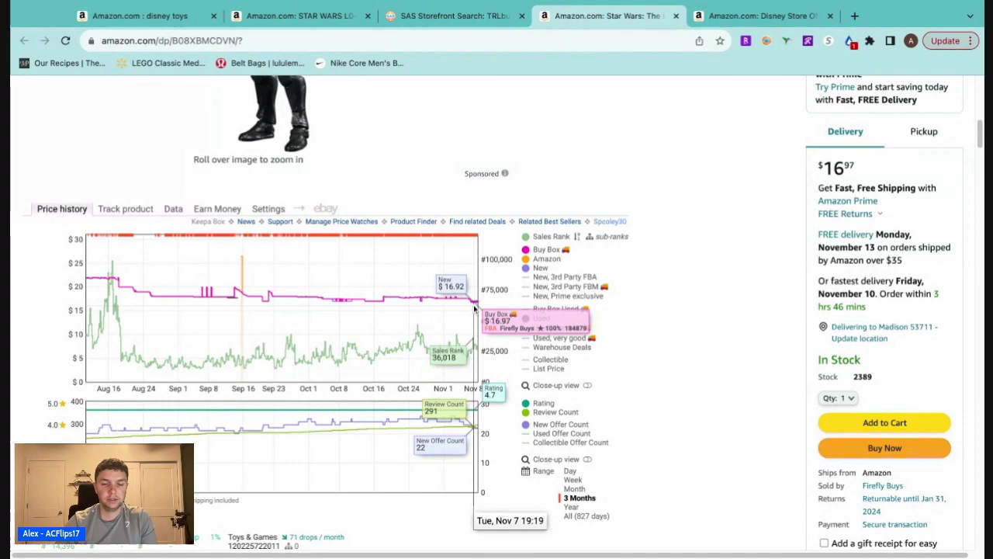
{"action": "scroll", "coordinate": [560, 310], "scroll_direction": "up", "scroll_amount": 4}
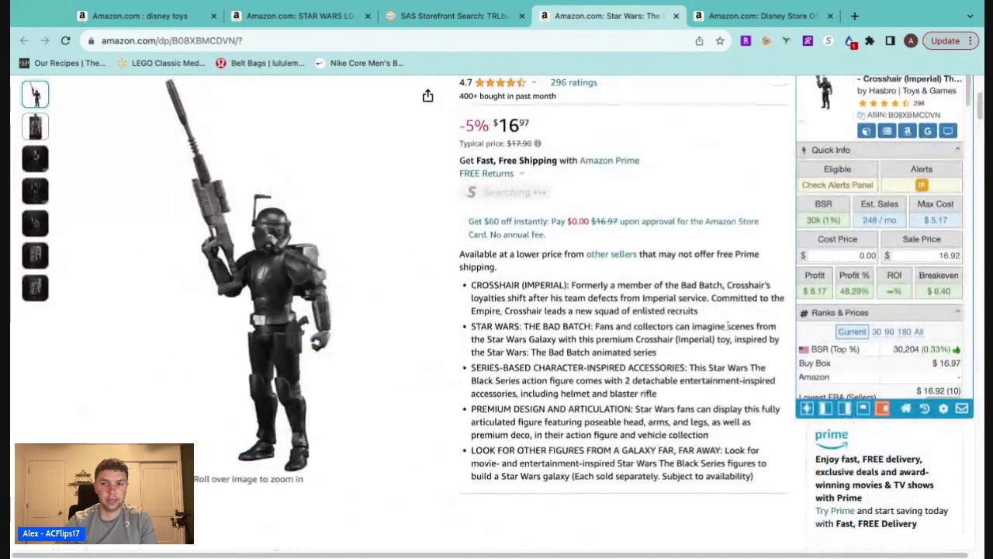
{"action": "scroll", "coordinate": [928, 223], "scroll_direction": "up", "scroll_amount": 2}
Search Google for the Crosshair figure's retail prices, then close the search and the listing to return to TRLbuyandsell's storefront
{"action": "left_click", "coordinate": [919, 270]}
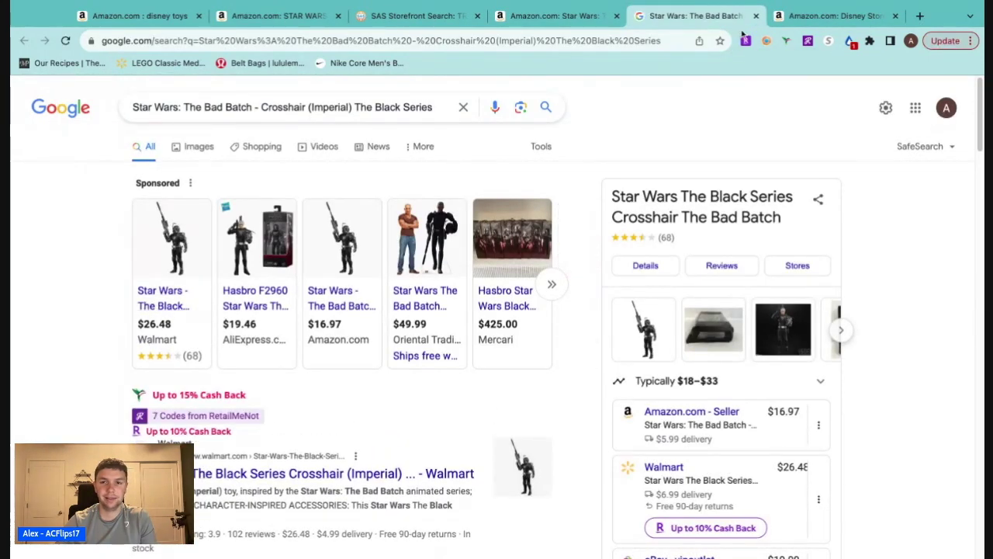
{"action": "left_click", "coordinate": [755, 16]}
{"action": "left_click", "coordinate": [616, 16]}
{"action": "left_click", "coordinate": [459, 17]}
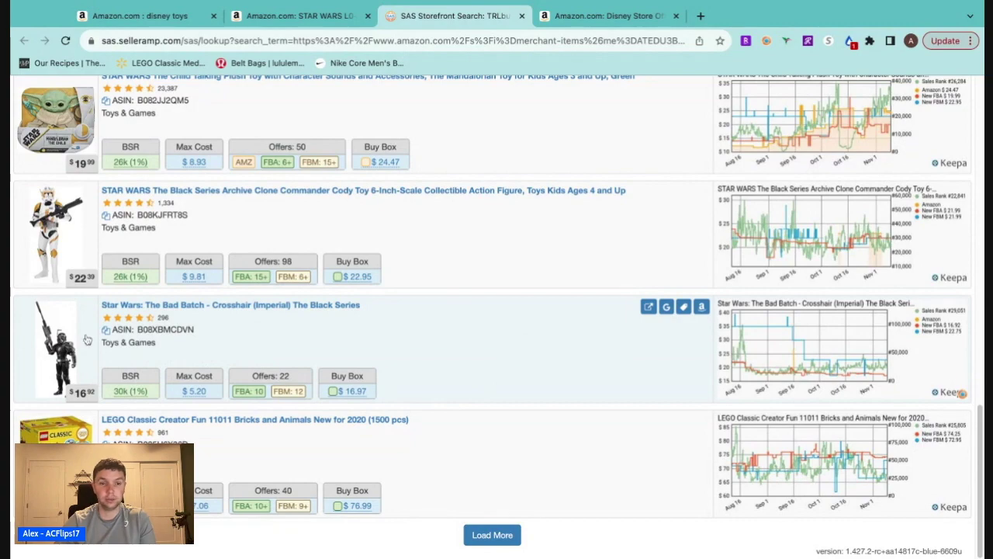
Load more of TRLbuyandsell's toys and check the Marvel Legends Zombie Captain America figure's maximum cost and FBA offers
{"action": "left_click", "coordinate": [492, 534]}
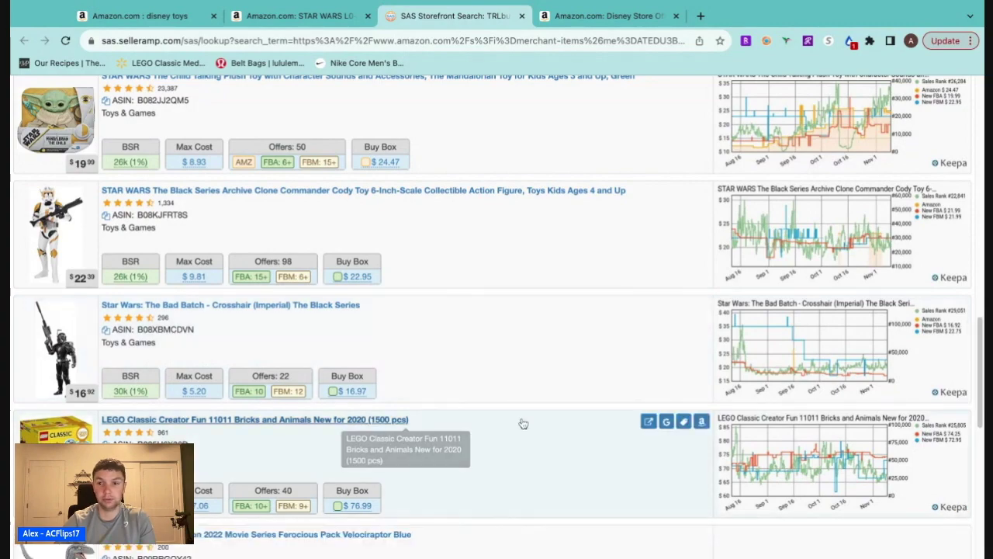
{"action": "scroll", "coordinate": [520, 421], "scroll_direction": "up", "scroll_amount": 3}
{"action": "scroll", "coordinate": [813, 316], "scroll_direction": "down", "scroll_amount": 3}
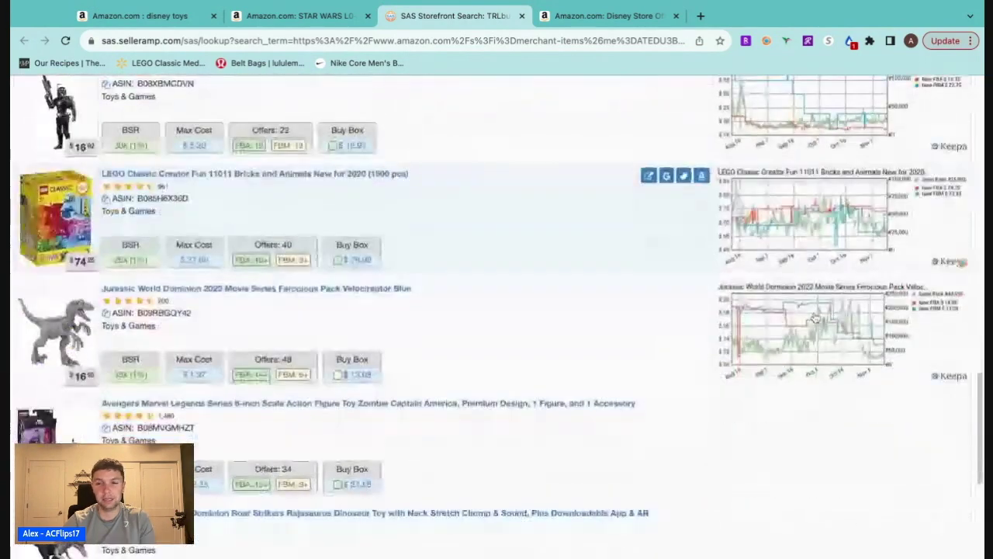
{"action": "scroll", "coordinate": [799, 272], "scroll_direction": "up", "scroll_amount": 8}
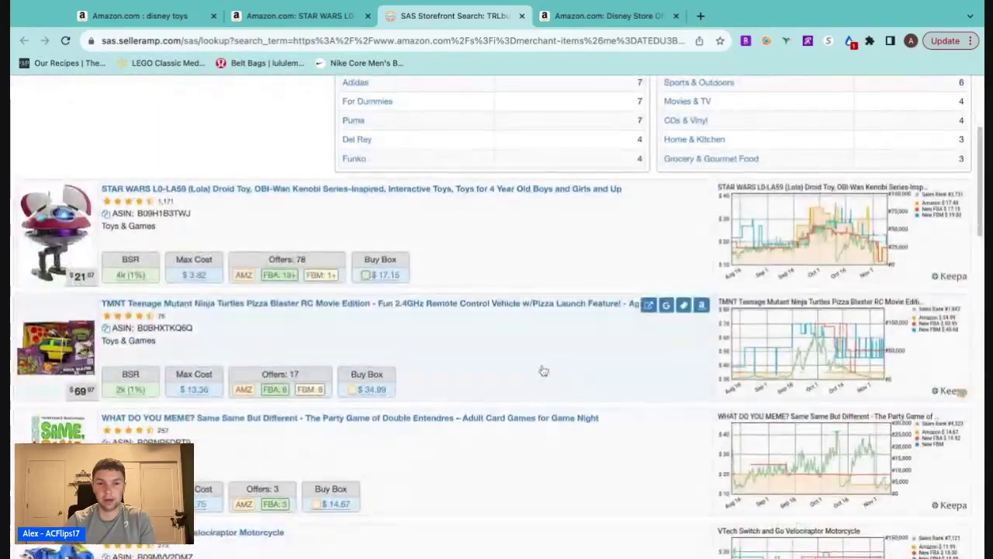
{"action": "scroll", "coordinate": [620, 349], "scroll_direction": "down", "scroll_amount": 15}
{"action": "scroll", "coordinate": [574, 346], "scroll_direction": "down", "scroll_amount": 4}
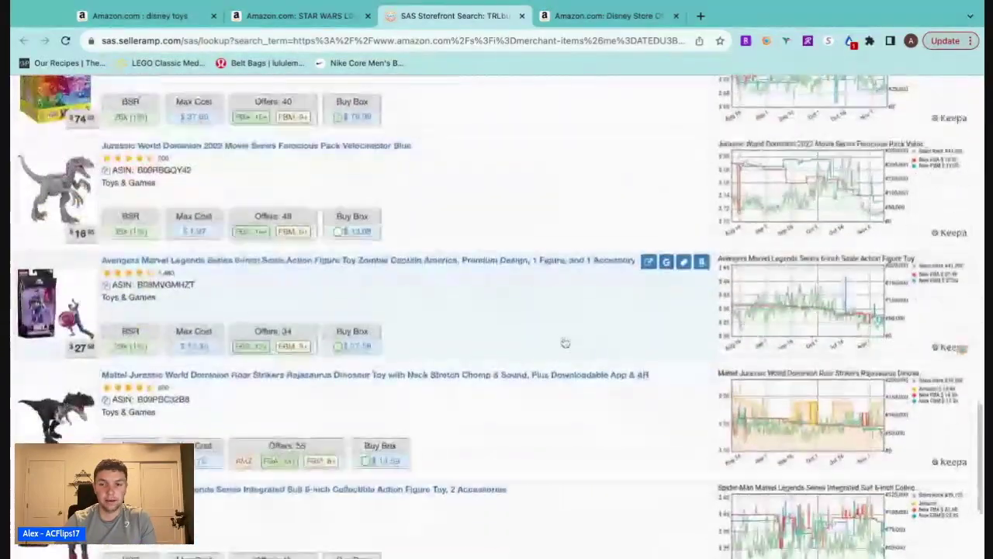
{"action": "scroll", "coordinate": [388, 311], "scroll_direction": "up", "scroll_amount": 2}
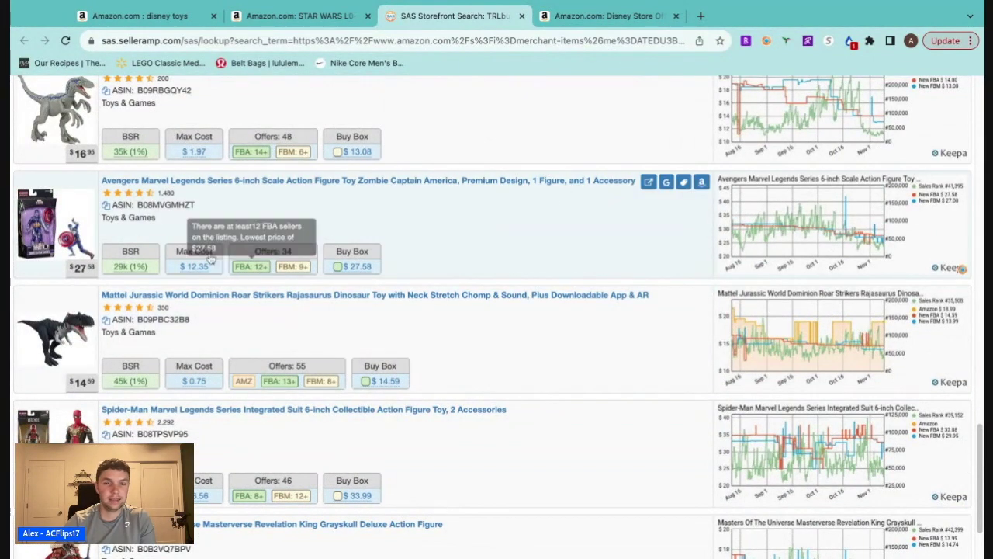
Search Google for the Marvel Legends Zombie Captain America figure and compare the prices in the sponsored retail offers
{"action": "left_click", "coordinate": [669, 187]}
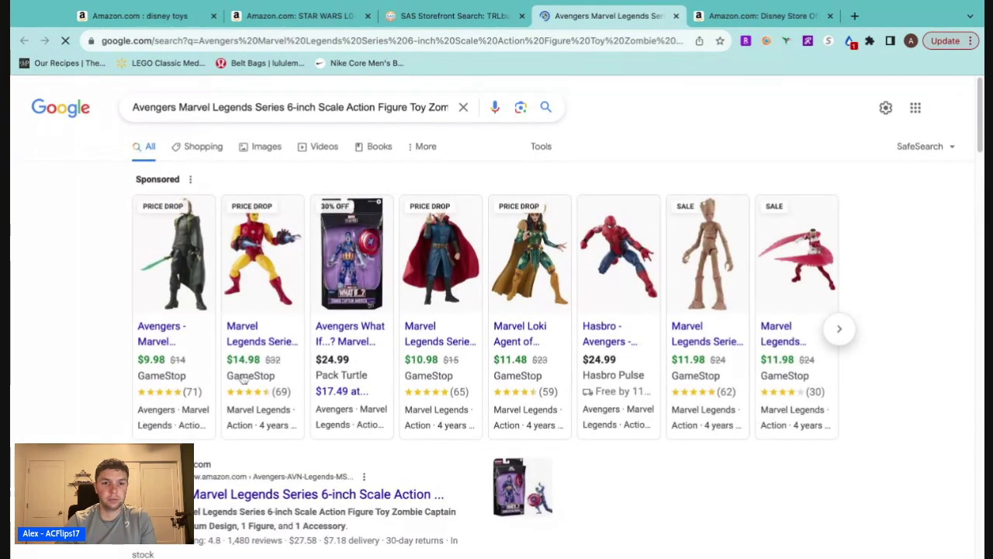
{"action": "mouse_move", "coordinate": [350, 331]}
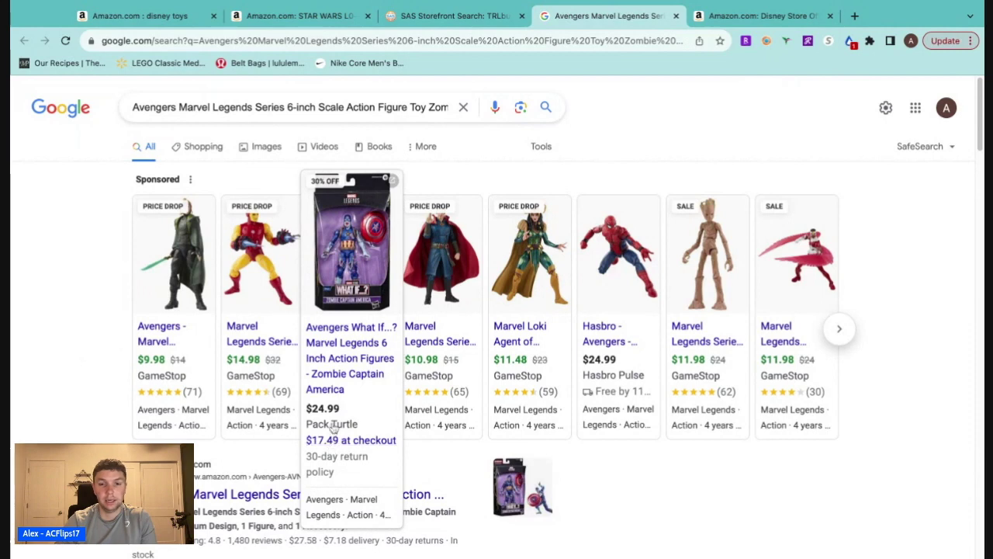
{"action": "mouse_move", "coordinate": [538, 361]}
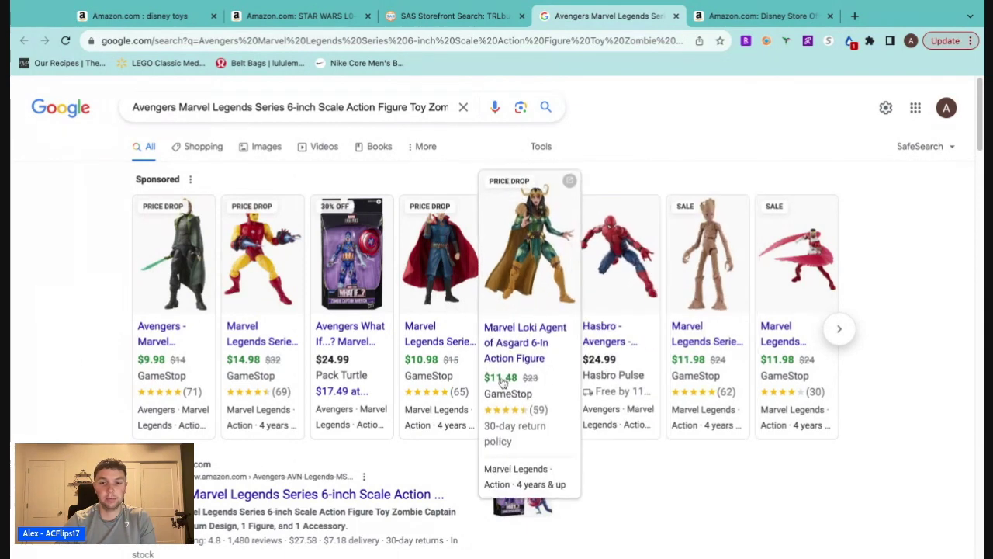
{"action": "mouse_move", "coordinate": [348, 406]}
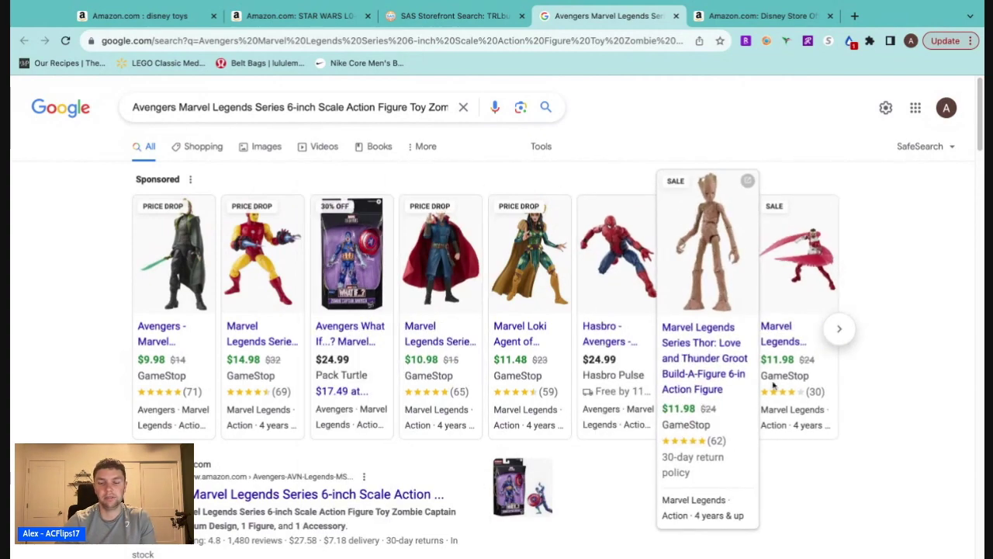
{"action": "left_click", "coordinate": [838, 332]}
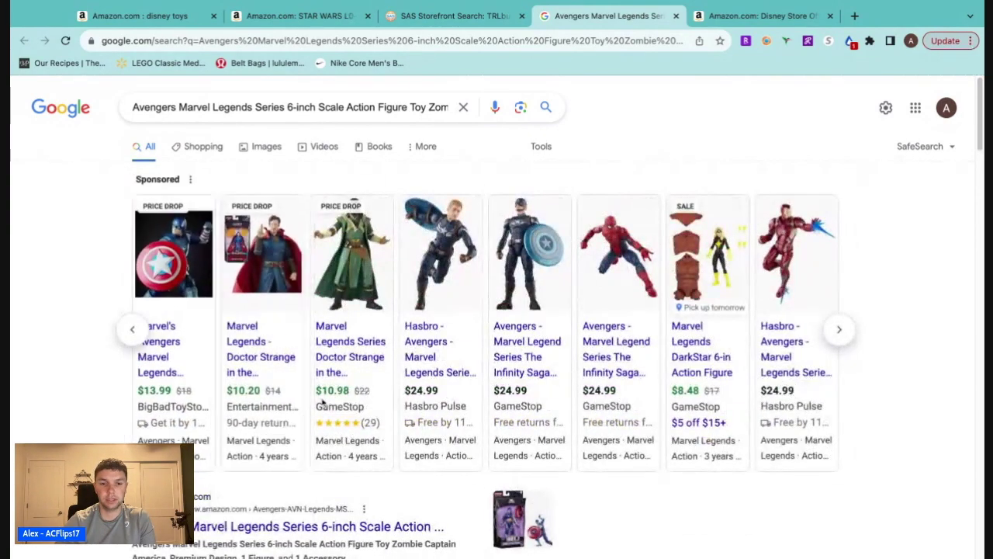
{"action": "left_click", "coordinate": [132, 330]}
{"action": "mouse_move", "coordinate": [355, 349]}
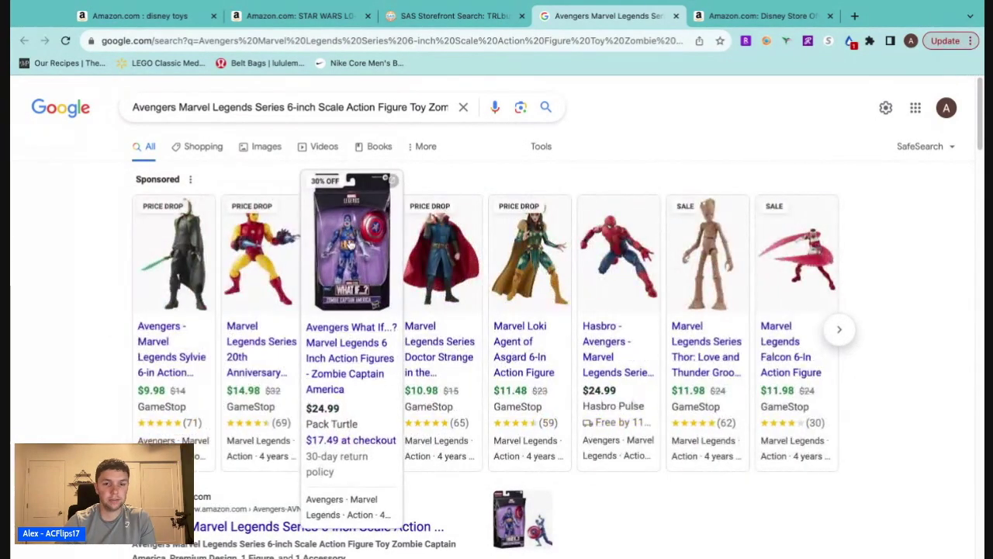
{"action": "left_click", "coordinate": [838, 330]}
Compare the Google offers with the storefront's Zombie Captain America entry, then close the Google search
{"action": "left_click", "coordinate": [441, 21]}
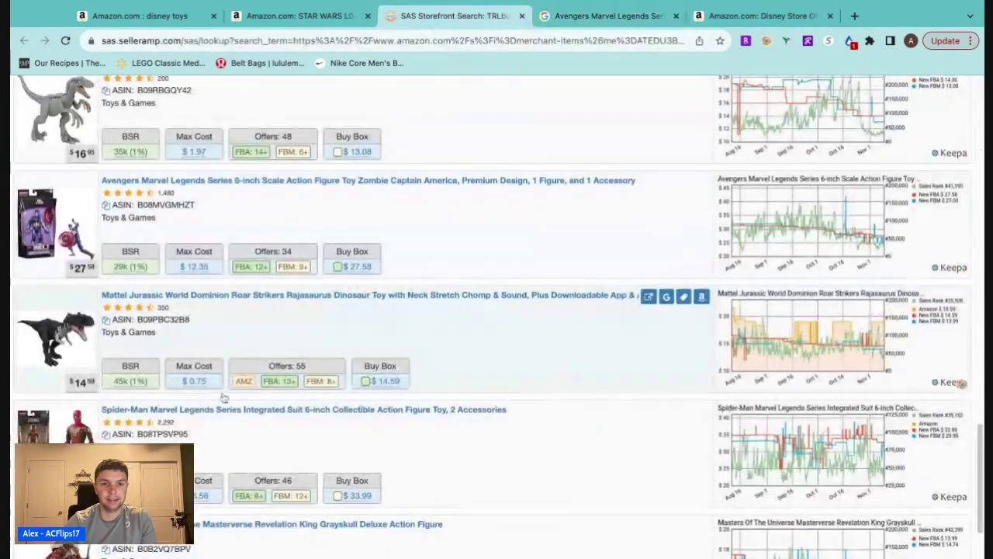
{"action": "left_click", "coordinate": [642, 24]}
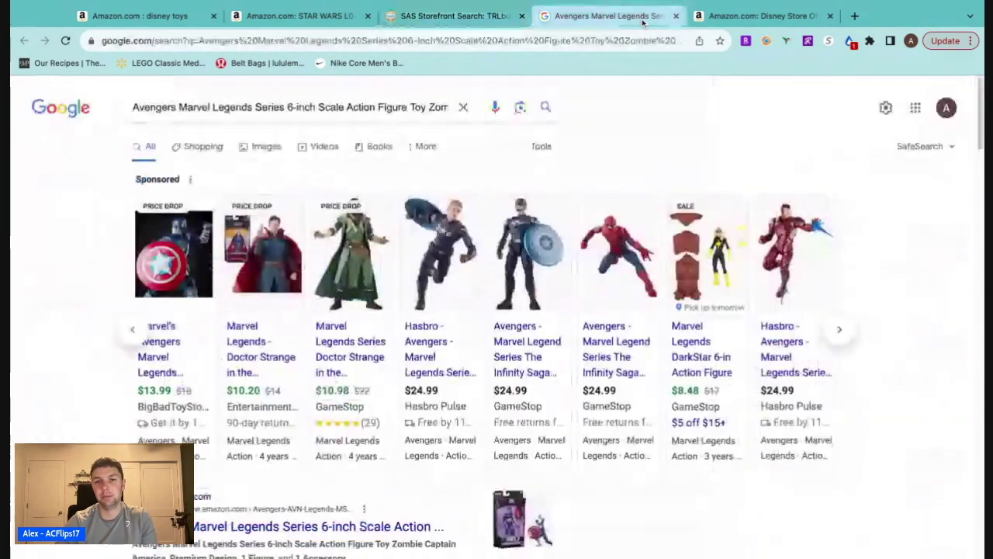
{"action": "left_click", "coordinate": [466, 17]}
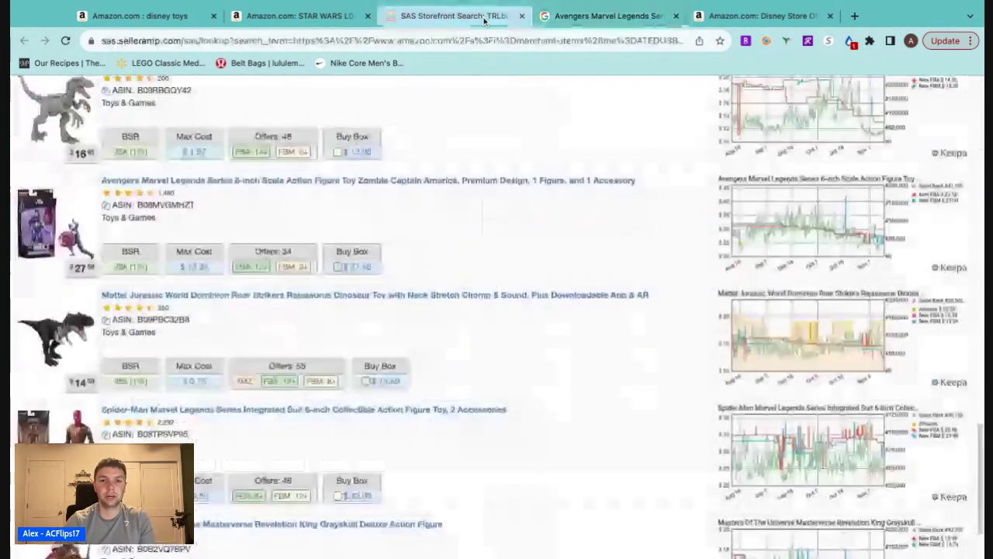
{"action": "left_click", "coordinate": [675, 16]}
Load another batch of TRLbuyandsell's toys and examine their Keepa charts and maximum costs, including the Mighty Thor figure's
{"action": "scroll", "coordinate": [408, 315], "scroll_direction": "down", "scroll_amount": 3}
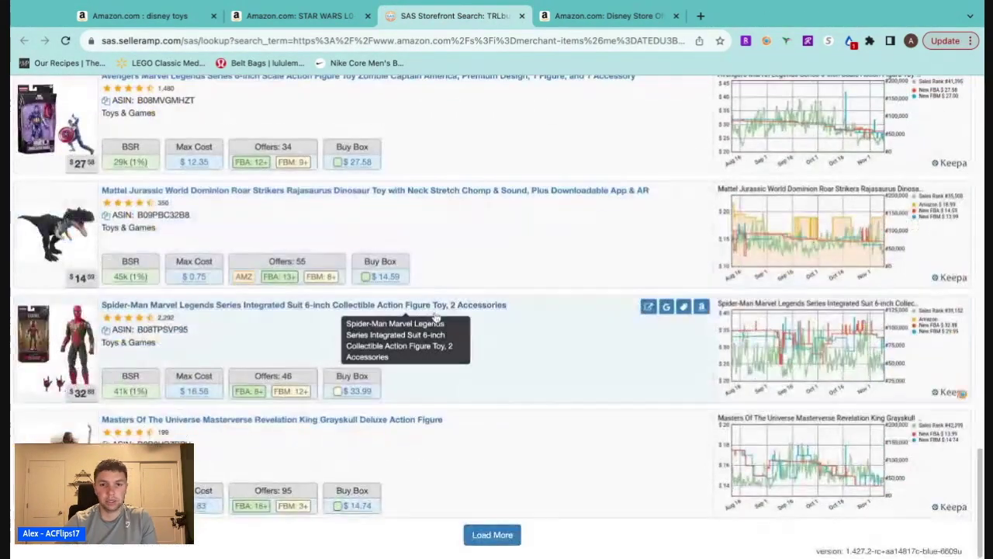
{"action": "scroll", "coordinate": [505, 379], "scroll_direction": "down", "scroll_amount": 1}
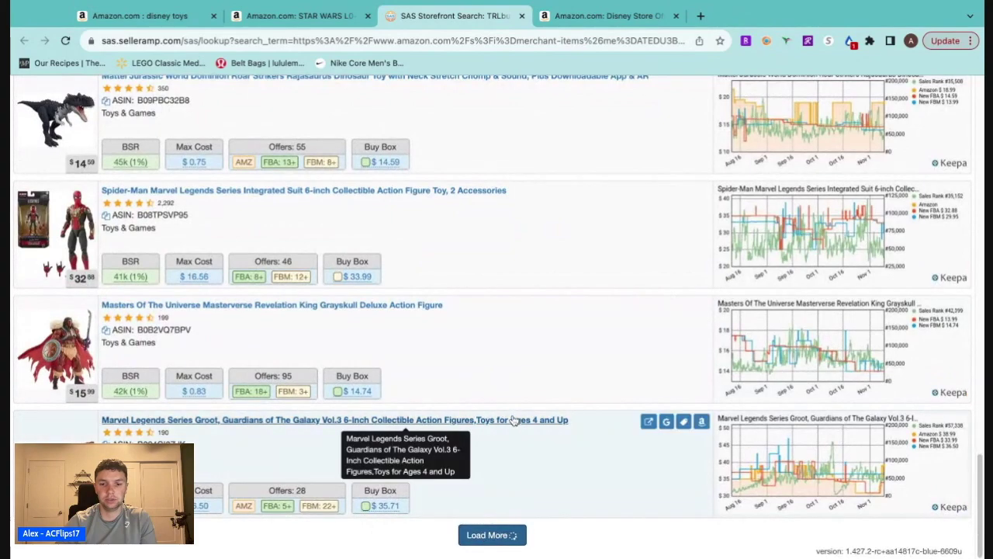
{"action": "scroll", "coordinate": [543, 387], "scroll_direction": "down", "scroll_amount": 5}
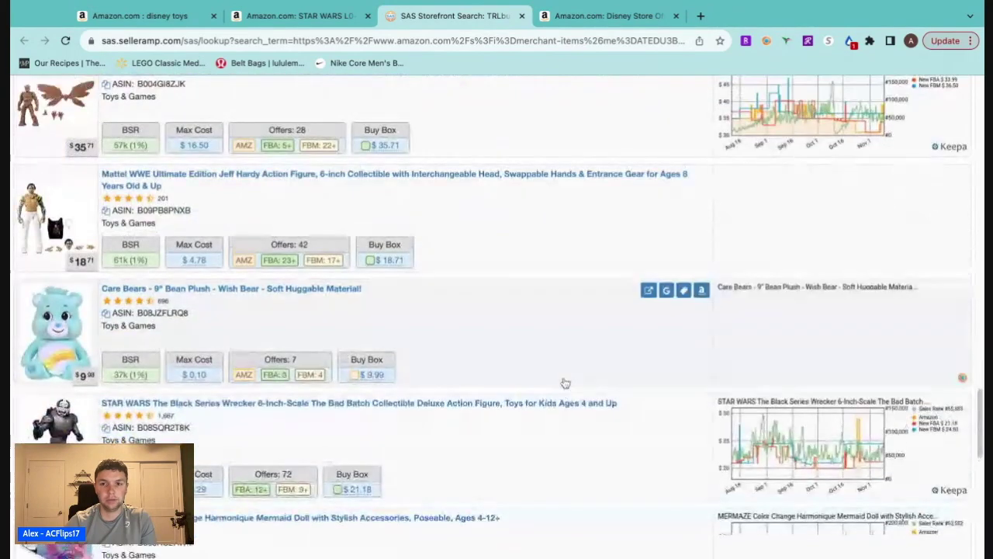
{"action": "scroll", "coordinate": [521, 321], "scroll_direction": "down", "scroll_amount": 5}
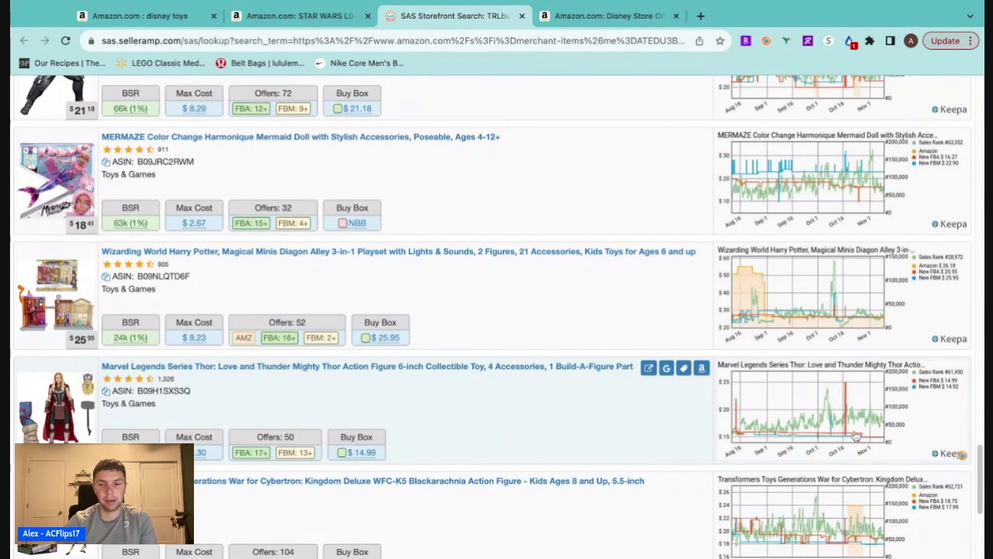
{"action": "mouse_move", "coordinate": [202, 462]}
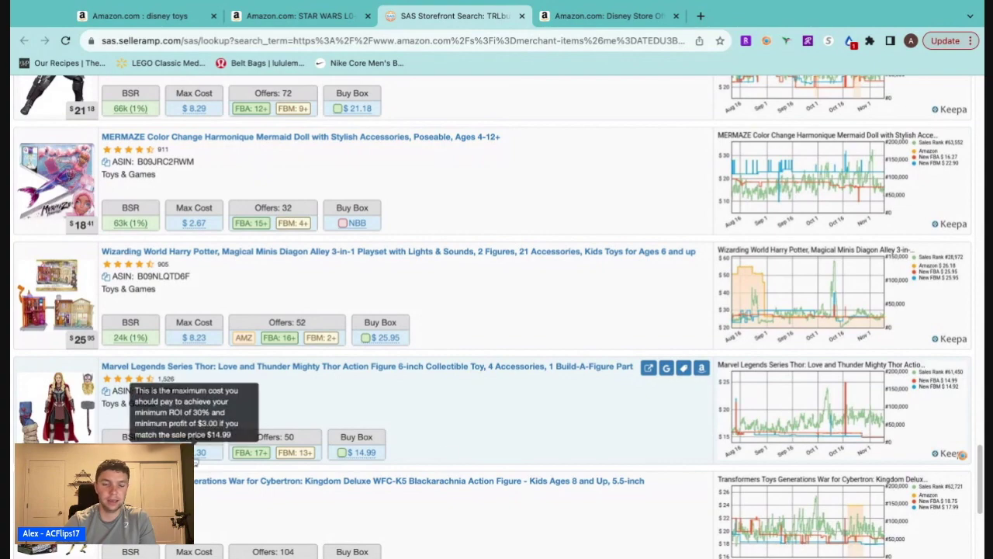
{"action": "scroll", "coordinate": [551, 406], "scroll_direction": "down", "scroll_amount": 3}
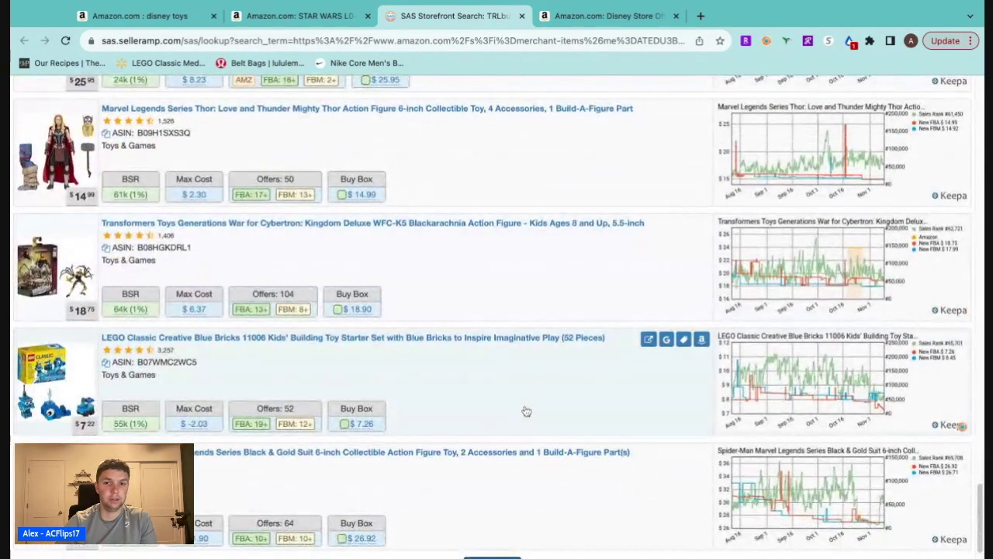
Close TRLbuyandsell's storefront and open DJT Wholesale's storefront from the SellerAmp offers on the STAR WARS L0-LA59 listing
{"action": "left_click", "coordinate": [522, 15]}
{"action": "left_click", "coordinate": [280, 23]}
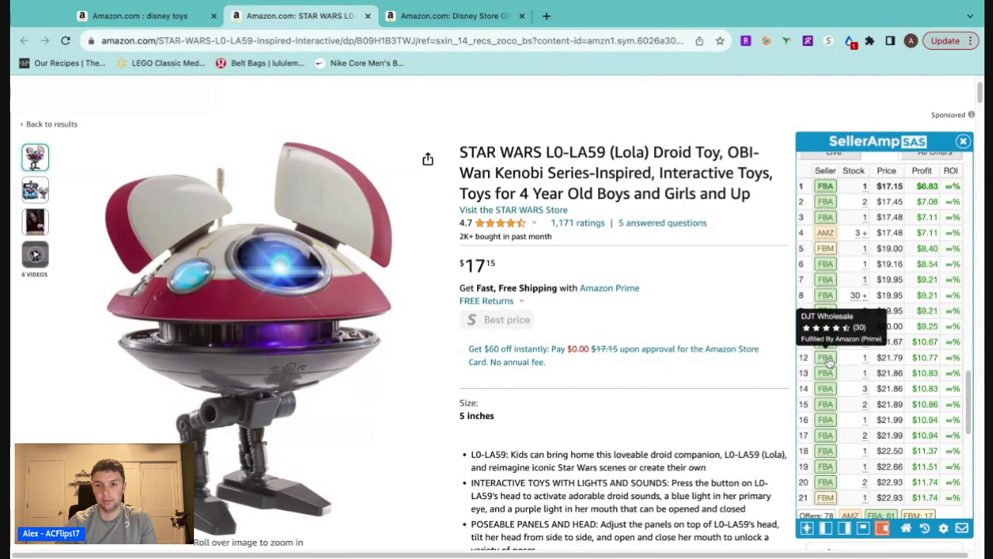
{"action": "left_click", "coordinate": [825, 311]}
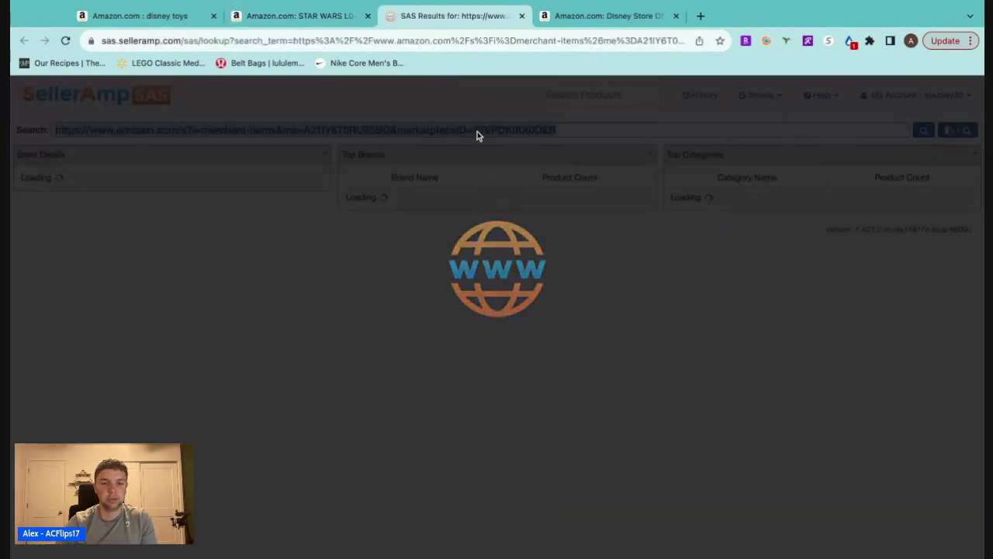
Look through DJT Wholesale's products, load more results, and check the WWE Cody Rhodes Top Picks figure's maximum cost
{"action": "scroll", "coordinate": [478, 301], "scroll_direction": "down", "scroll_amount": 3}
{"action": "scroll", "coordinate": [478, 301], "scroll_direction": "down", "scroll_amount": 2}
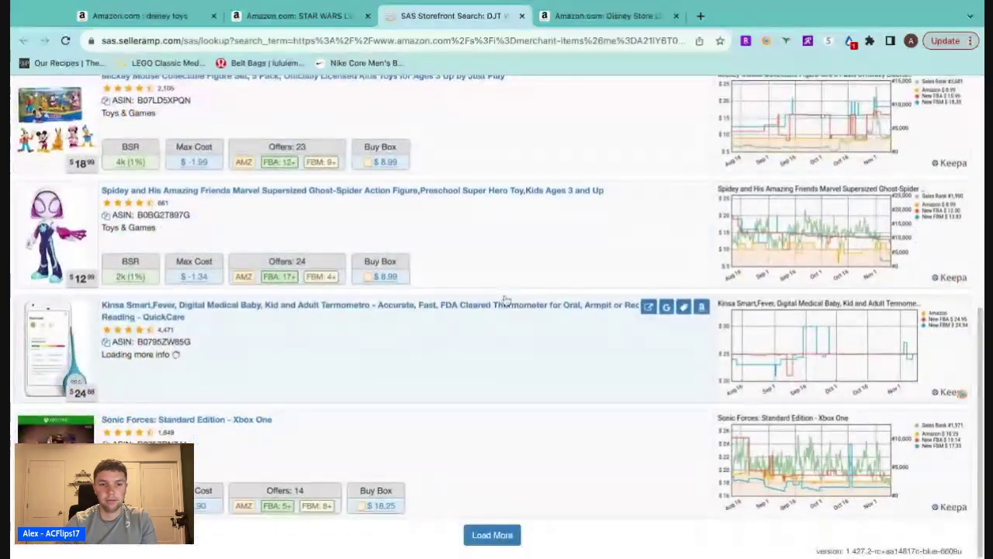
{"action": "left_click", "coordinate": [492, 534]}
{"action": "scroll", "coordinate": [512, 435], "scroll_direction": "down", "scroll_amount": 4}
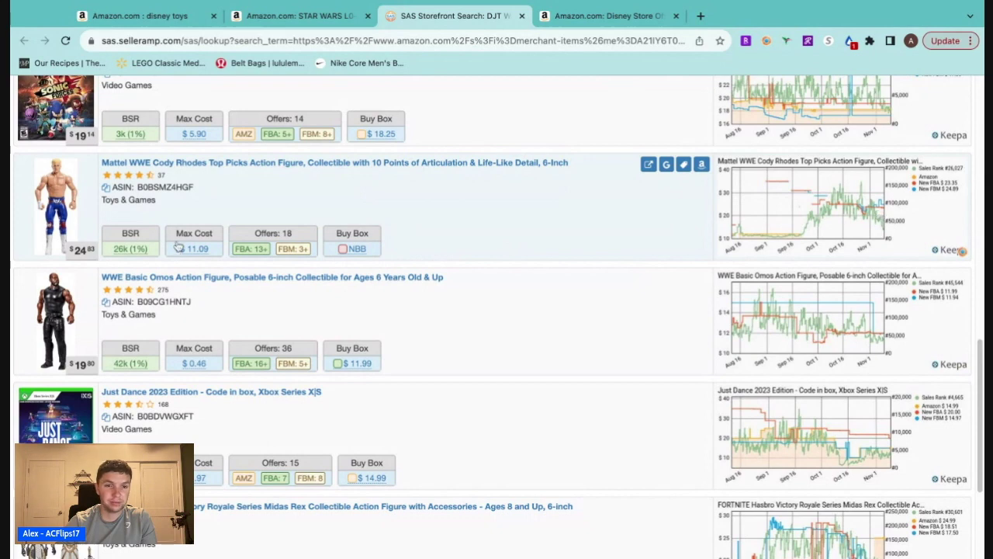
Search Google for the WWE Cody Rhodes Top Picks figure's retail prices and examine the Keepa price history on its Amazon listing
{"action": "left_click", "coordinate": [684, 166]}
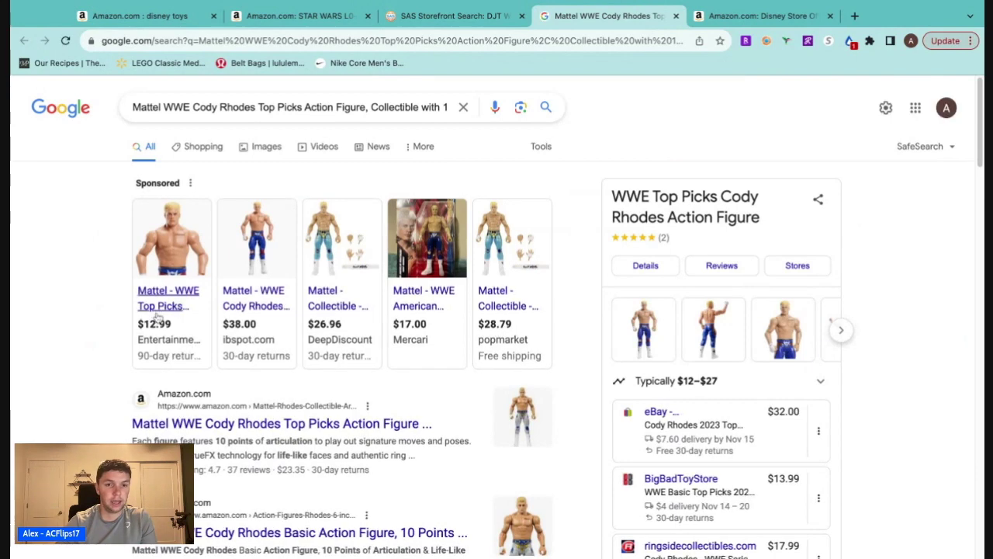
{"action": "left_click", "coordinate": [497, 16]}
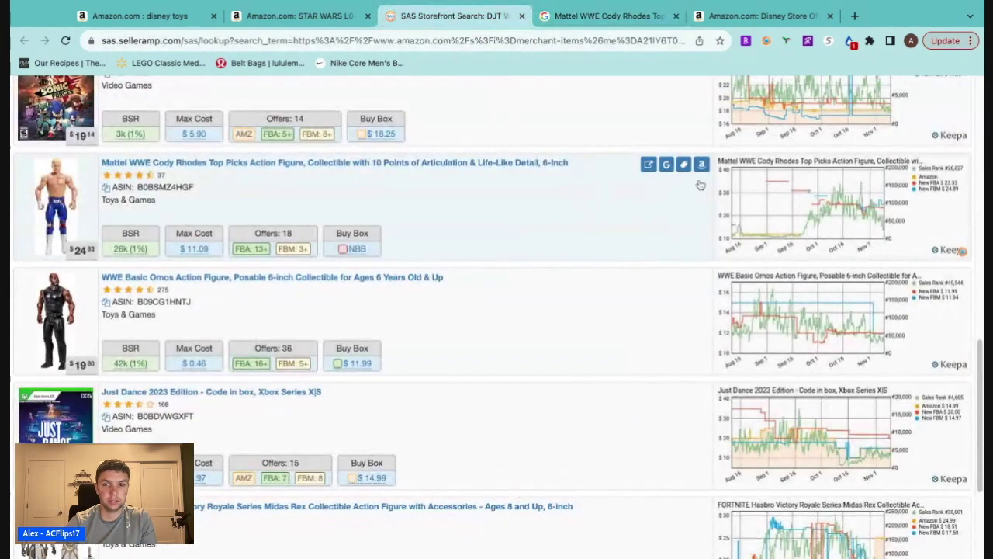
{"action": "left_click", "coordinate": [669, 165]}
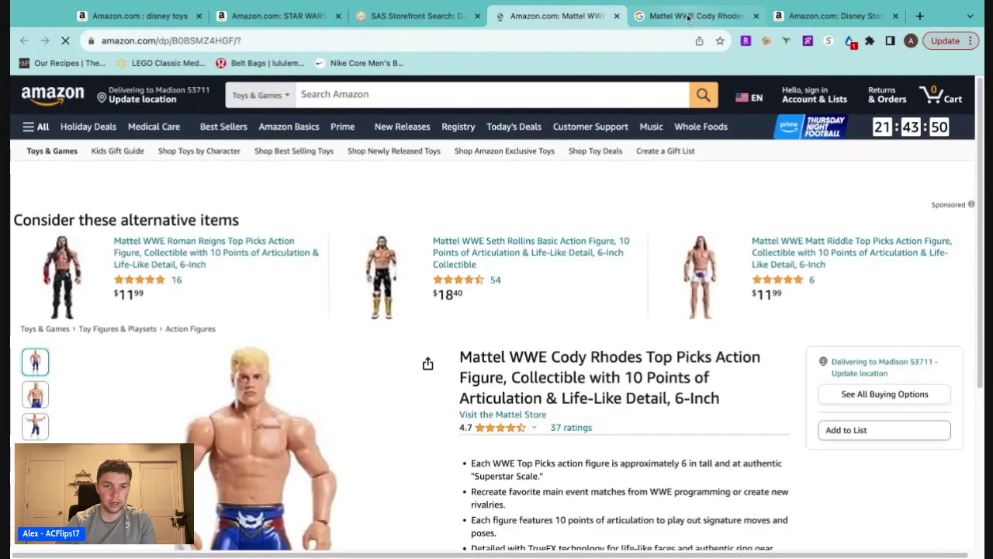
{"action": "scroll", "coordinate": [650, 278], "scroll_direction": "down", "scroll_amount": 3}
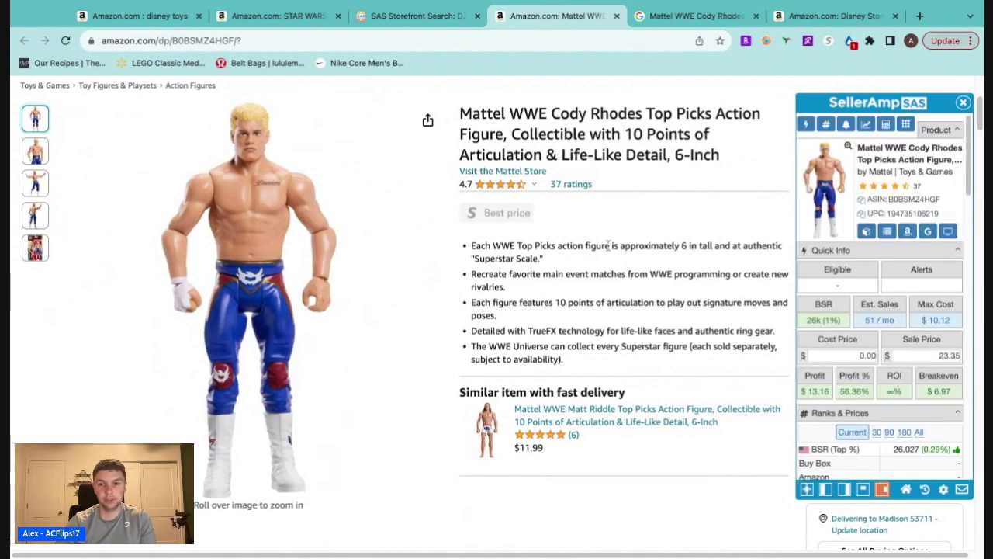
{"action": "scroll", "coordinate": [686, 230], "scroll_direction": "down", "scroll_amount": 5}
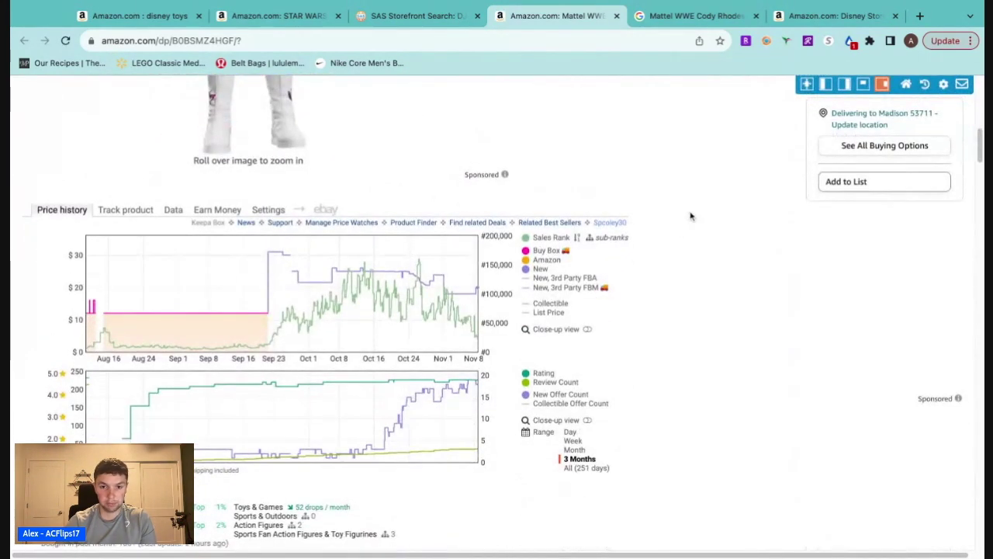
Show the new third-party FBA and FBM prices on the Cody Rhodes figure's Keepa chart and check its SellerAmp profit figures
{"action": "left_click", "coordinate": [566, 287]}
{"action": "left_click", "coordinate": [565, 277]}
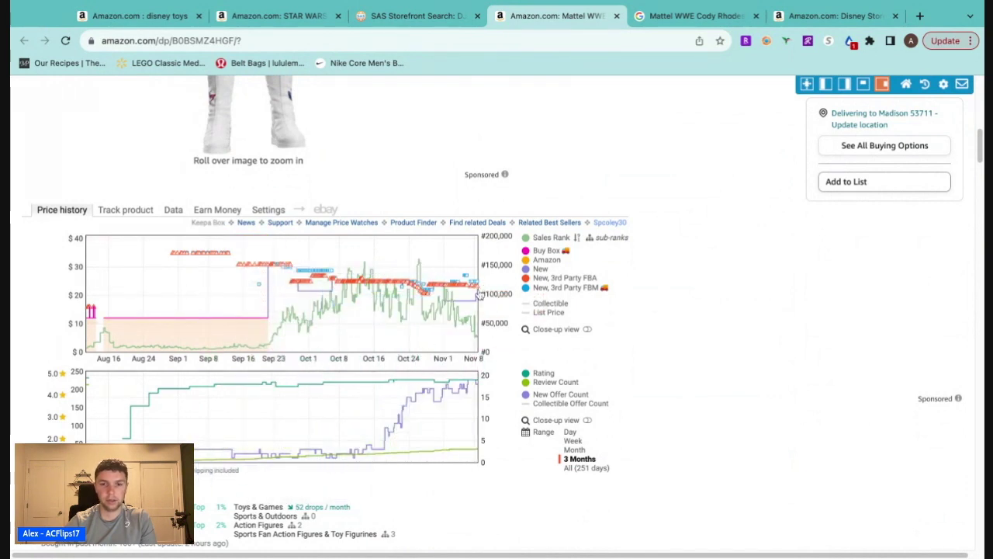
{"action": "scroll", "coordinate": [768, 369], "scroll_direction": "up", "scroll_amount": 5}
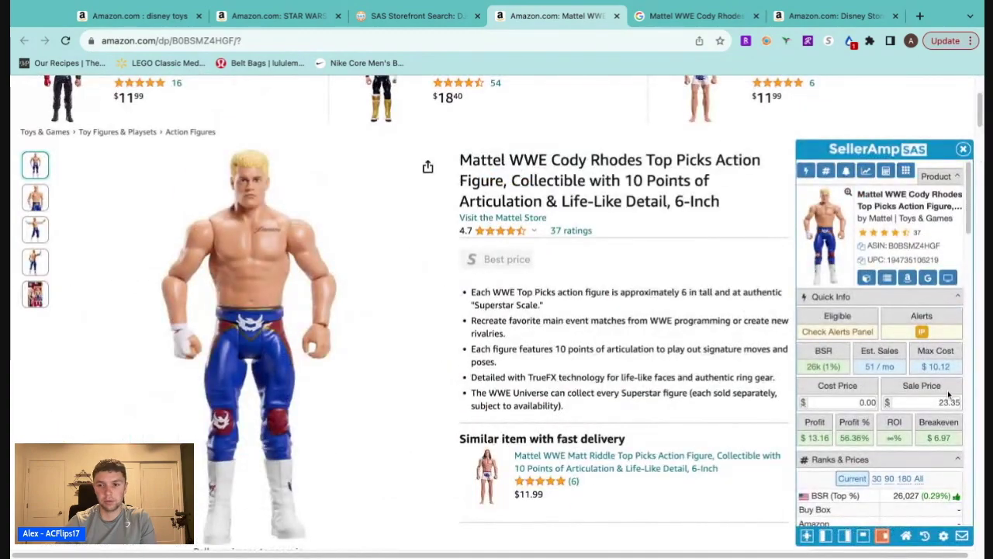
{"action": "scroll", "coordinate": [665, 392], "scroll_direction": "down", "scroll_amount": 6}
{"action": "scroll", "coordinate": [705, 377], "scroll_direction": "up", "scroll_amount": 2}
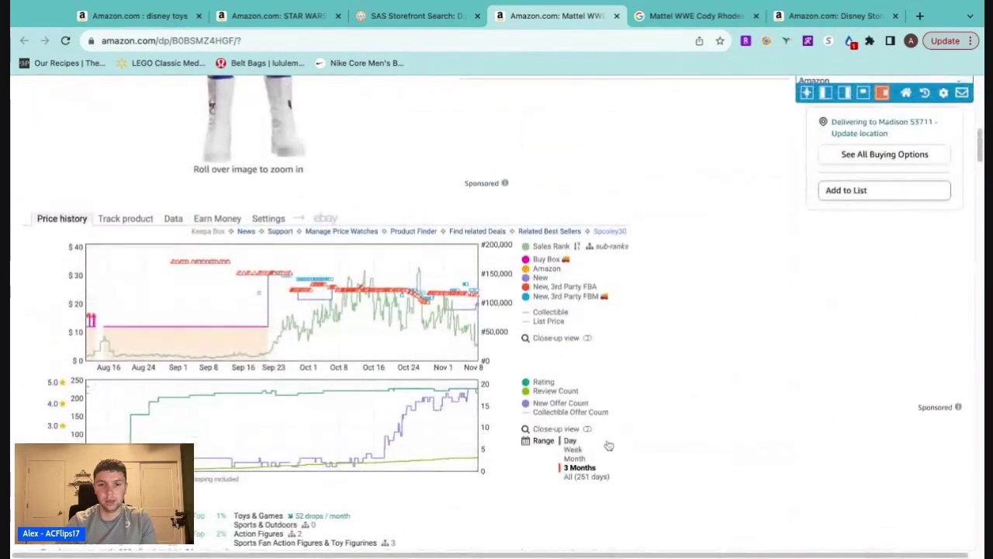
Examine the Cody Rhodes figure's full 251-day Keepa history, return the chart to 3 Months, and review the recent price trend
{"action": "left_click", "coordinate": [587, 476]}
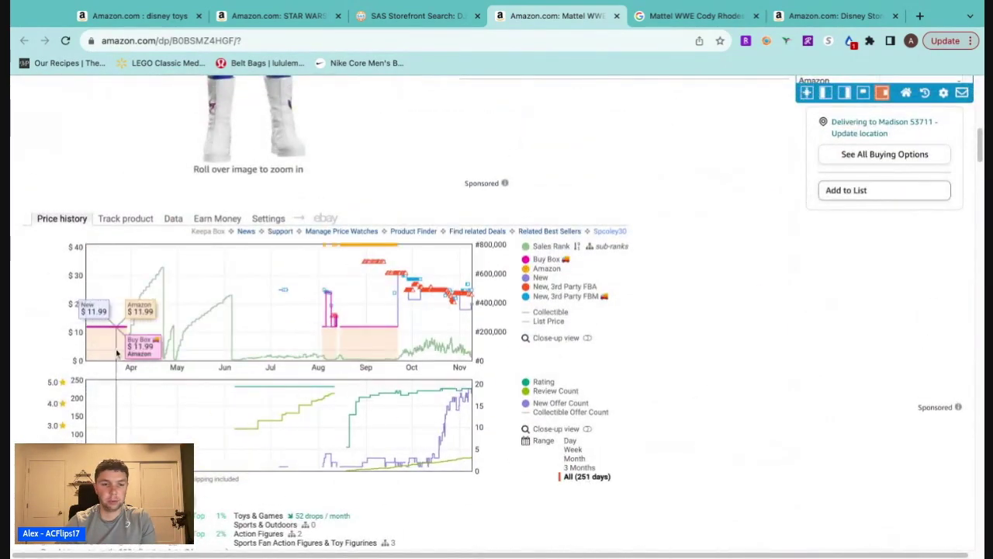
{"action": "left_click", "coordinate": [578, 467]}
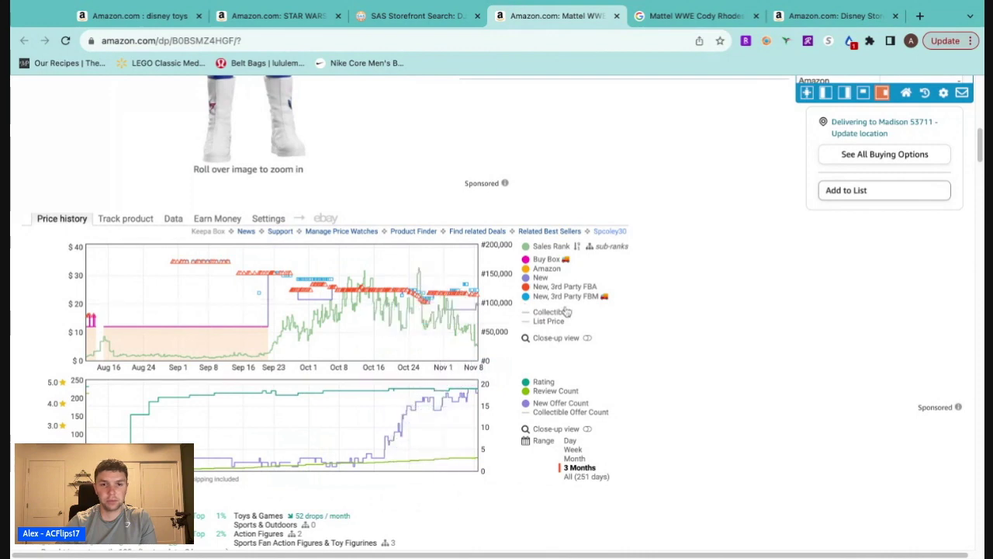
{"action": "scroll", "coordinate": [669, 333], "scroll_direction": "up", "scroll_amount": 3}
{"action": "scroll", "coordinate": [695, 347], "scroll_direction": "down", "scroll_amount": 3}
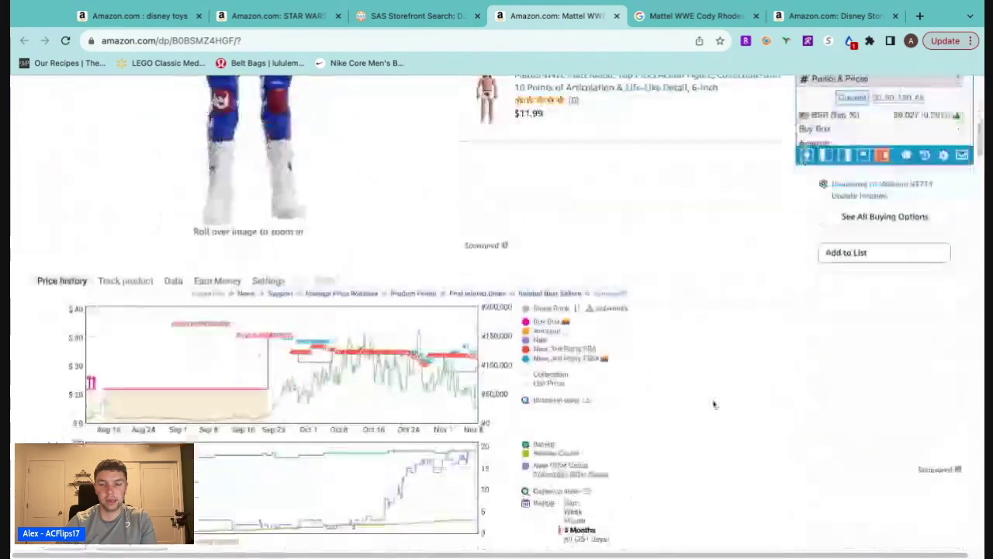
{"action": "scroll", "coordinate": [712, 402], "scroll_direction": "up", "scroll_amount": 1}
{"action": "scroll", "coordinate": [712, 403], "scroll_direction": "down", "scroll_amount": 2}
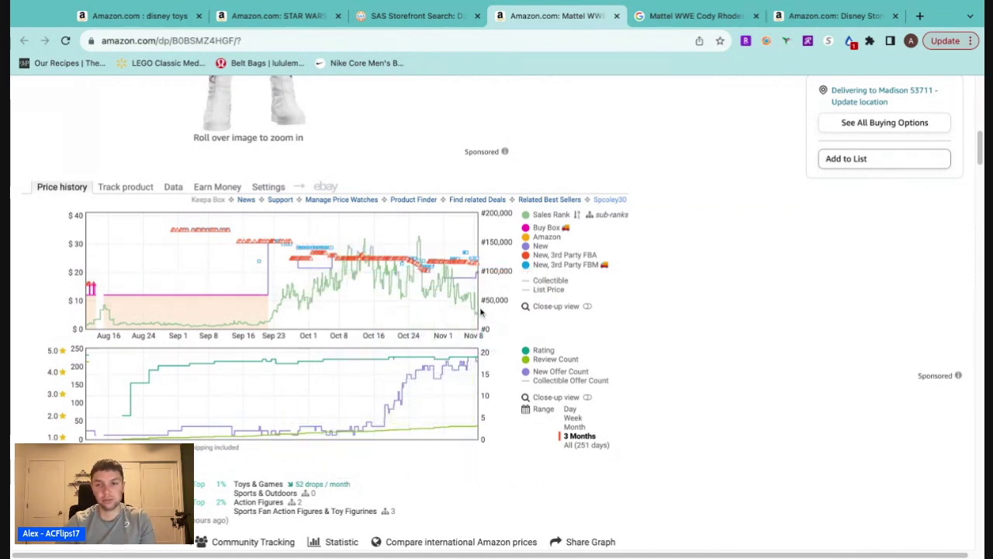
{"action": "scroll", "coordinate": [726, 339], "scroll_direction": "up", "scroll_amount": 5}
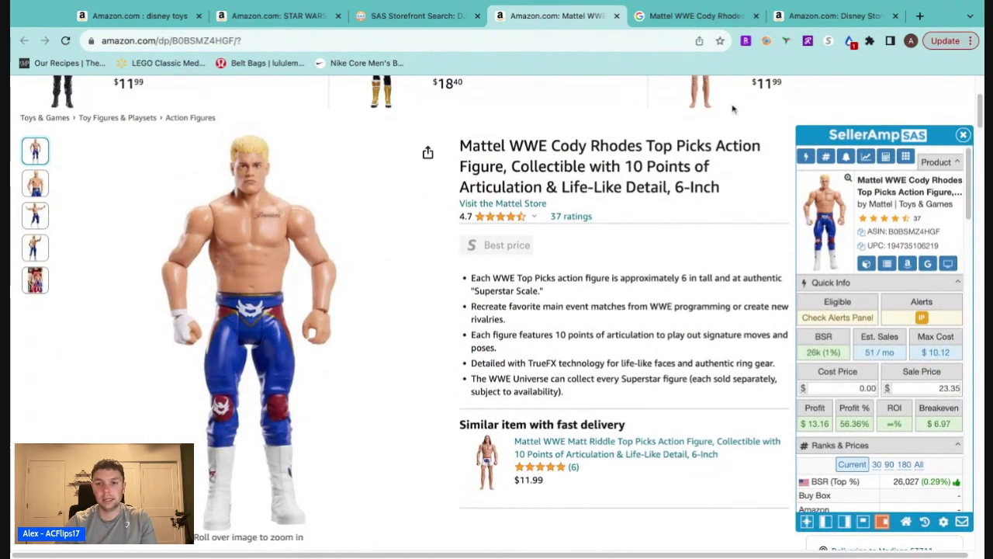
Compare the Cody Rhodes figure's retail offers in the Google results, including BigBadToyStore, ringsidecollectibles.com and the Mattel Shop
{"action": "left_click", "coordinate": [672, 13]}
{"action": "mouse_move", "coordinate": [168, 308]}
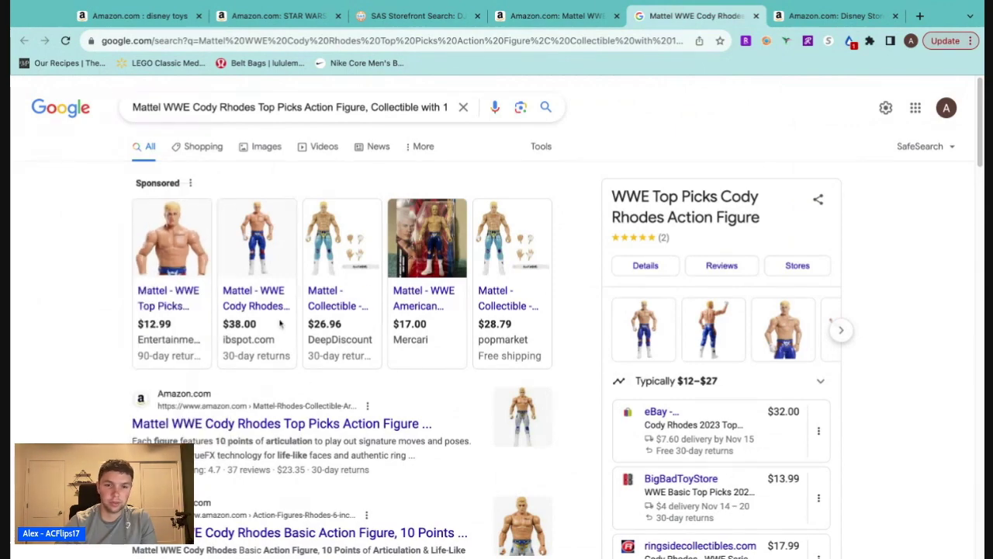
{"action": "scroll", "coordinate": [92, 346], "scroll_direction": "down", "scroll_amount": 3}
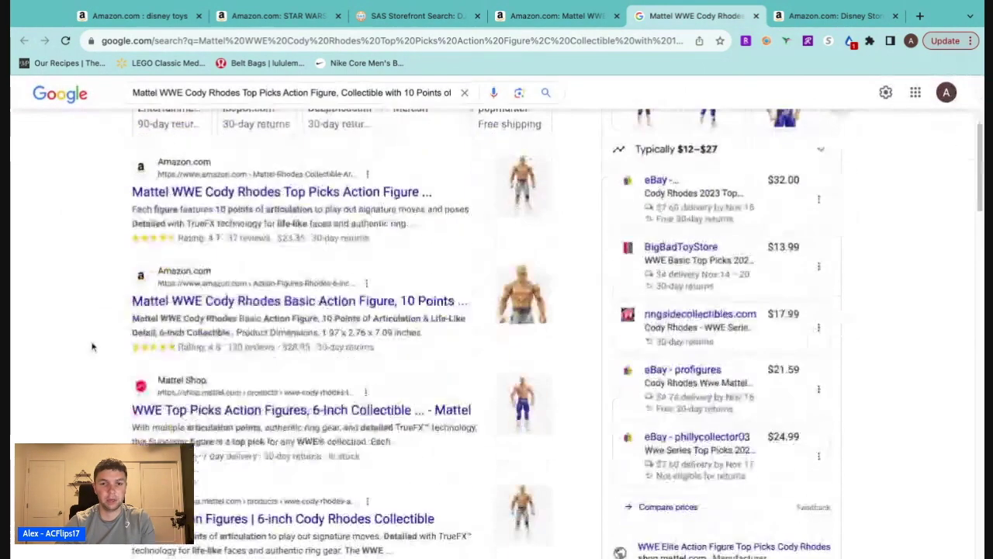
{"action": "scroll", "coordinate": [91, 347], "scroll_direction": "up", "scroll_amount": 2}
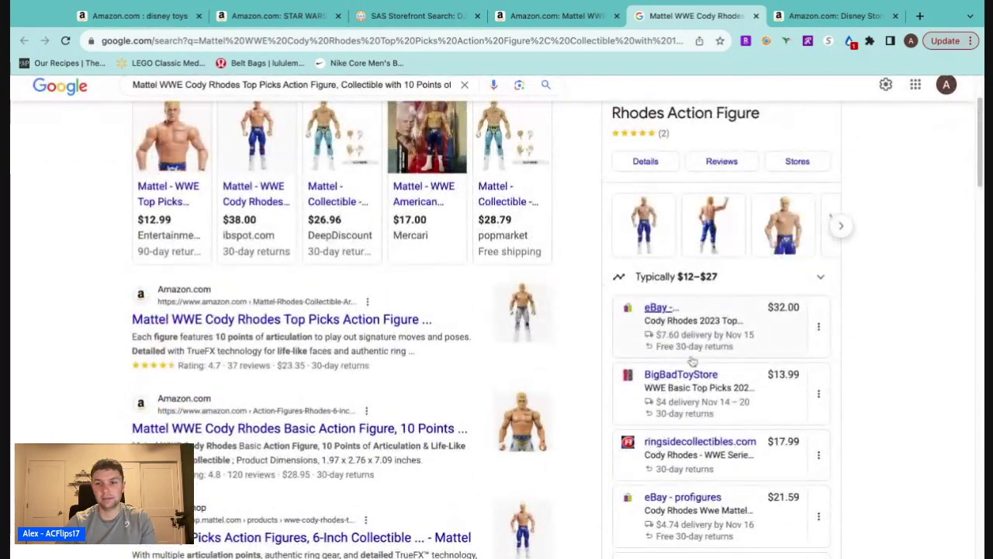
{"action": "scroll", "coordinate": [691, 361], "scroll_direction": "down", "scroll_amount": 1}
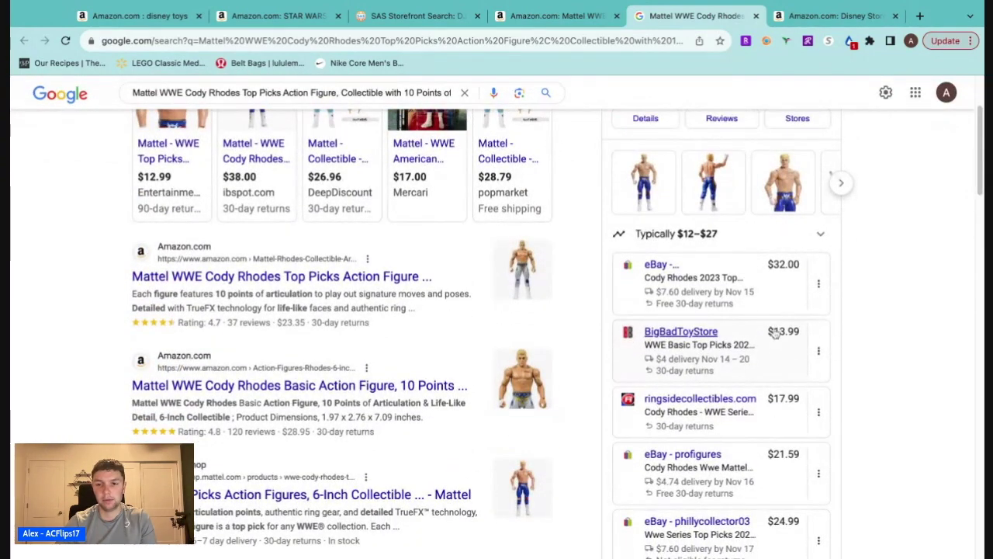
{"action": "scroll", "coordinate": [792, 340], "scroll_direction": "down", "scroll_amount": 3}
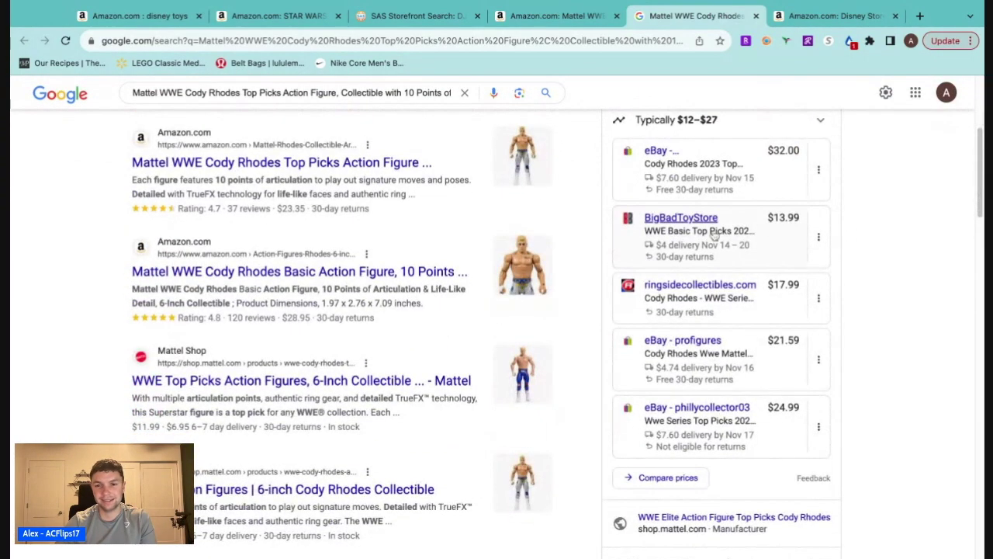
{"action": "scroll", "coordinate": [675, 235], "scroll_direction": "up", "scroll_amount": 2}
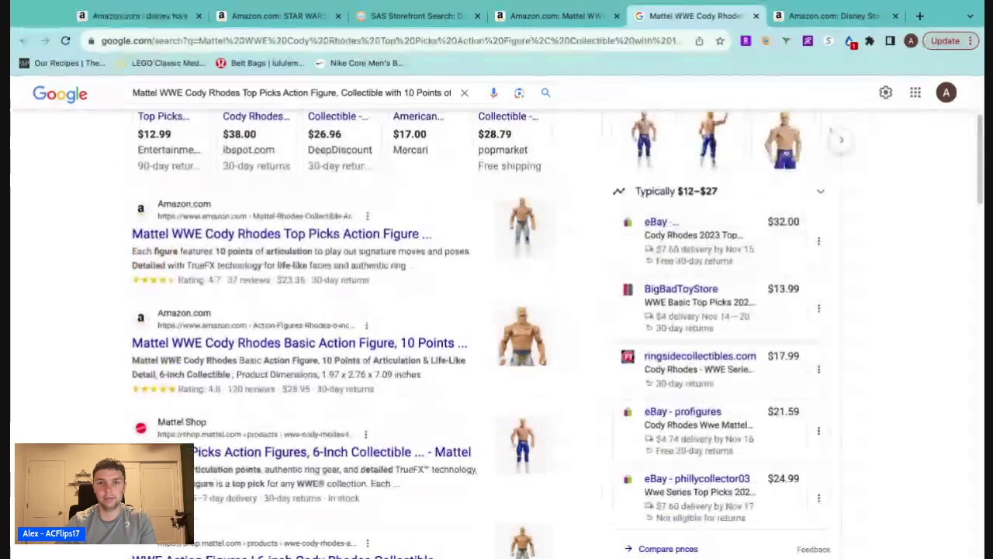
Close the Cody Rhodes Amazon listing and its Google results, and return to DJT Wholesale's storefront
{"action": "left_click", "coordinate": [554, 17]}
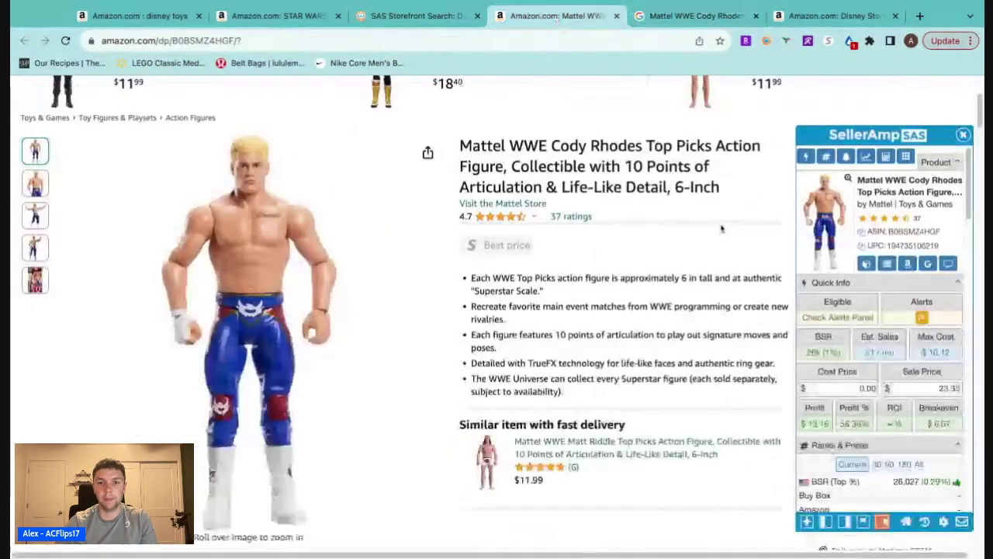
{"action": "left_click", "coordinate": [616, 16]}
{"action": "left_click", "coordinate": [616, 16]}
{"action": "left_click", "coordinate": [416, 16]}
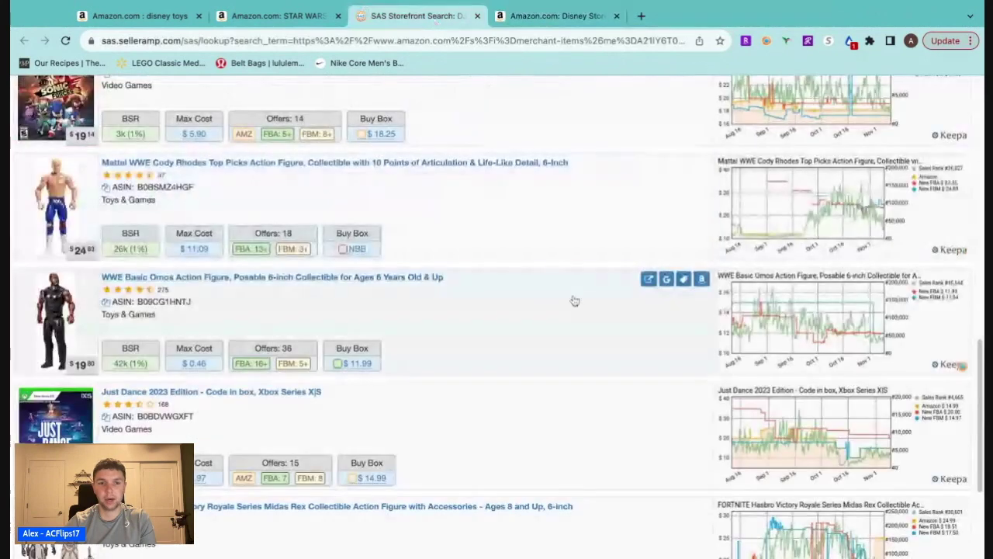
Load another batch of DJT Wholesale's products and examine their Keepa charts, offers and maximum costs
{"action": "scroll", "coordinate": [532, 303], "scroll_direction": "down", "scroll_amount": 1}
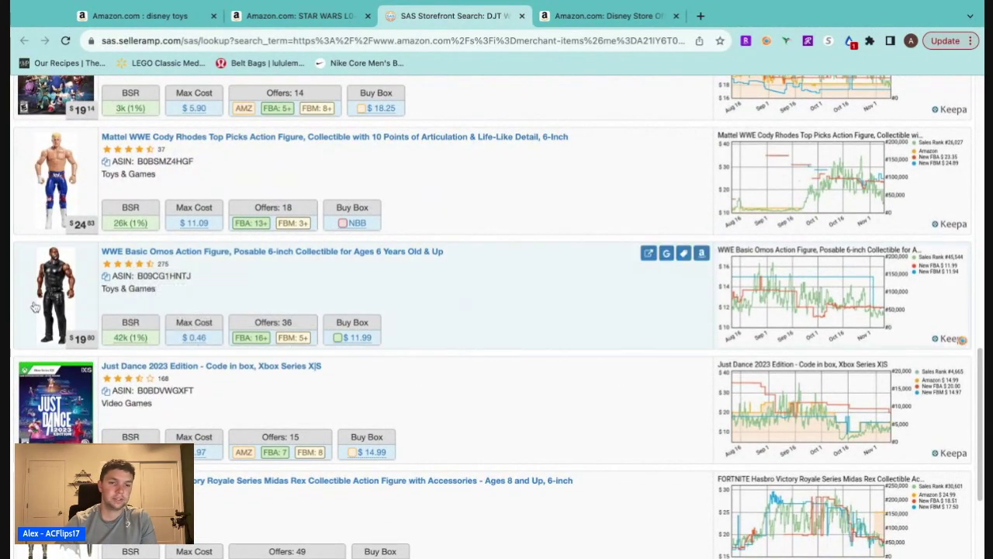
{"action": "scroll", "coordinate": [506, 321], "scroll_direction": "down", "scroll_amount": 5}
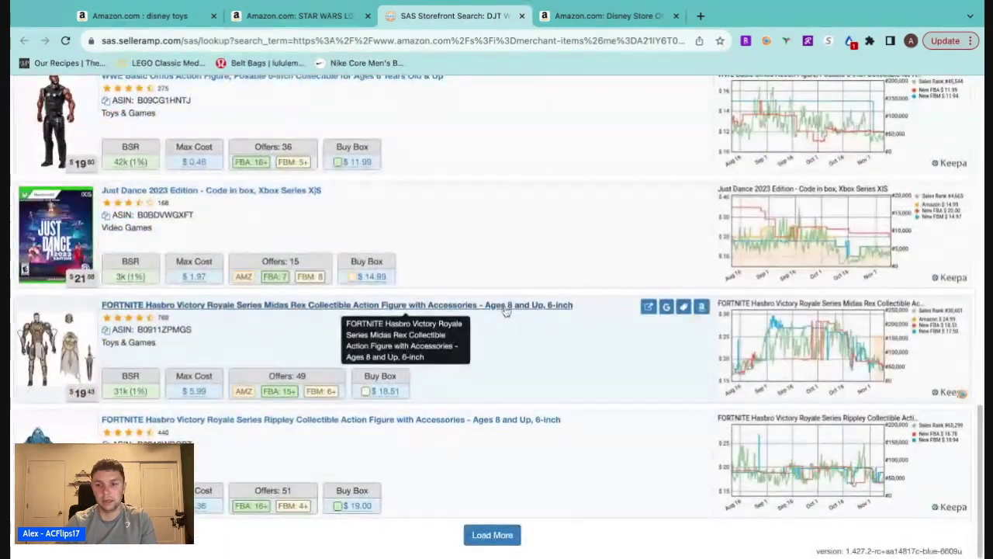
{"action": "left_click", "coordinate": [491, 535]}
{"action": "scroll", "coordinate": [512, 321], "scroll_direction": "down", "scroll_amount": 4}
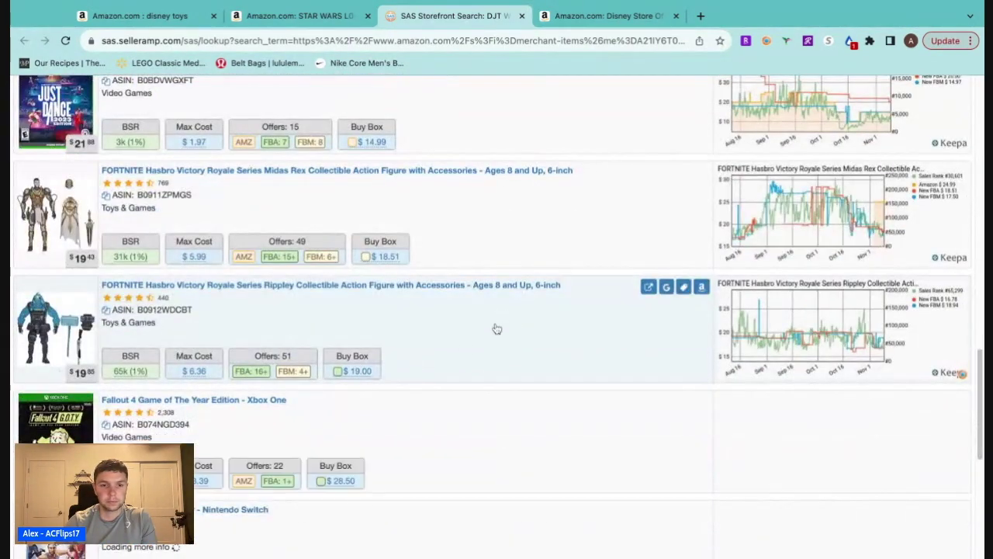
{"action": "scroll", "coordinate": [574, 301], "scroll_direction": "down", "scroll_amount": 5}
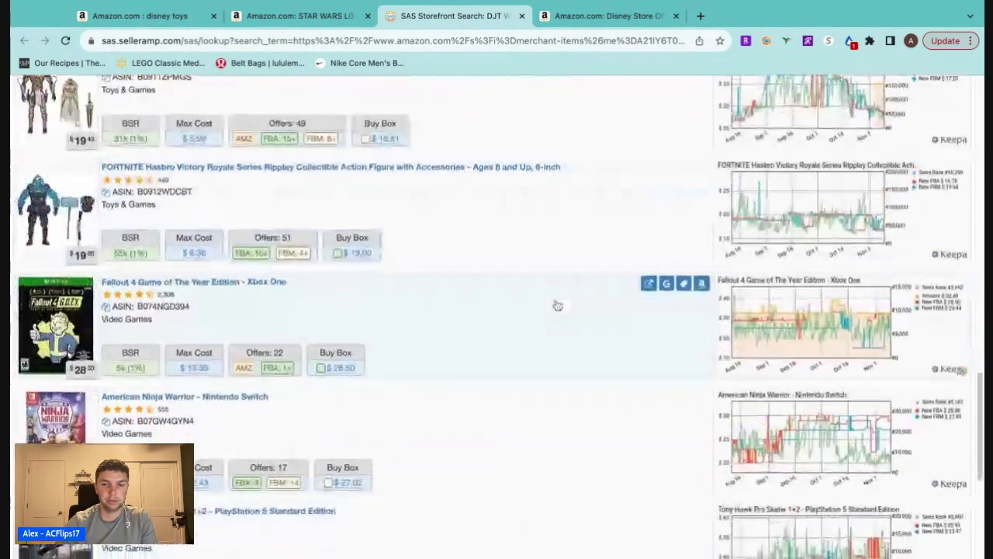
{"action": "scroll", "coordinate": [555, 305], "scroll_direction": "down", "scroll_amount": 7}
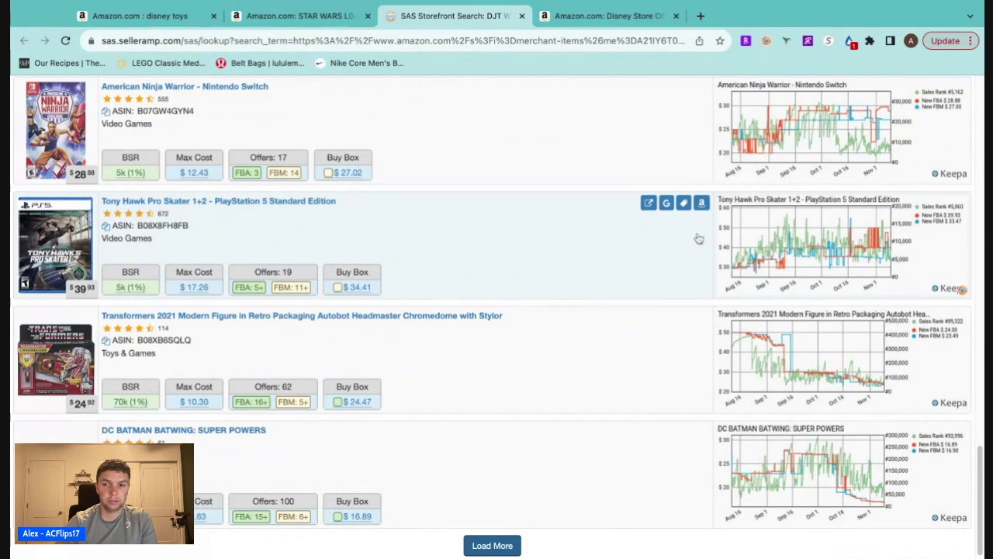
Open the Amazon listing for Tony Hawk Pro Skater 1+2 on PlayStation 5 and examine its Keepa price history
{"action": "left_click", "coordinate": [702, 203]}
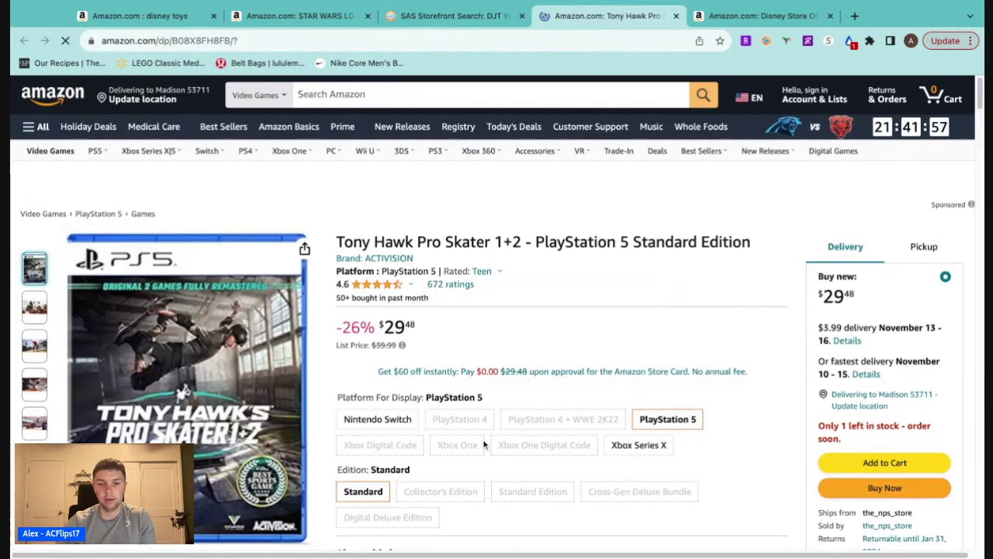
{"action": "scroll", "coordinate": [633, 248], "scroll_direction": "down", "scroll_amount": 2}
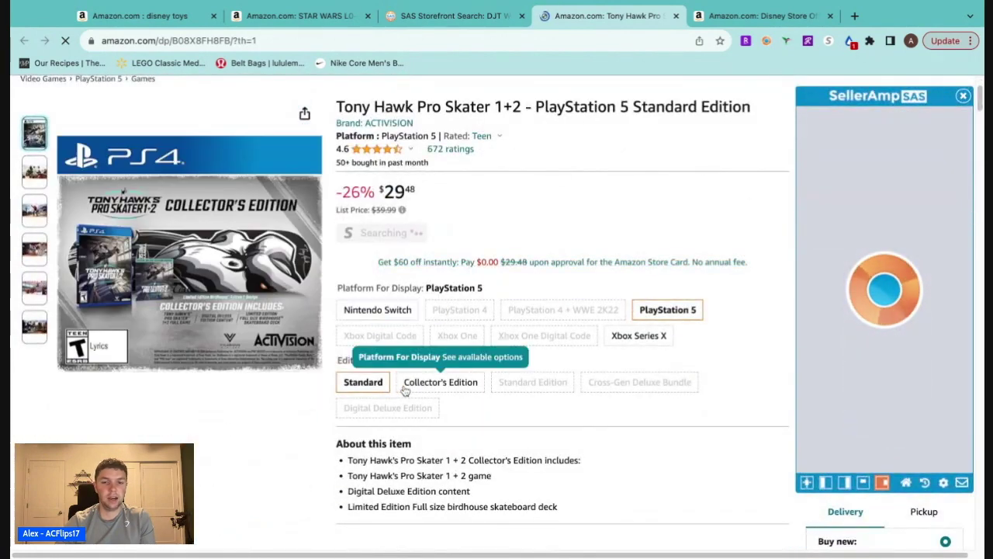
{"action": "mouse_move", "coordinate": [227, 130]}
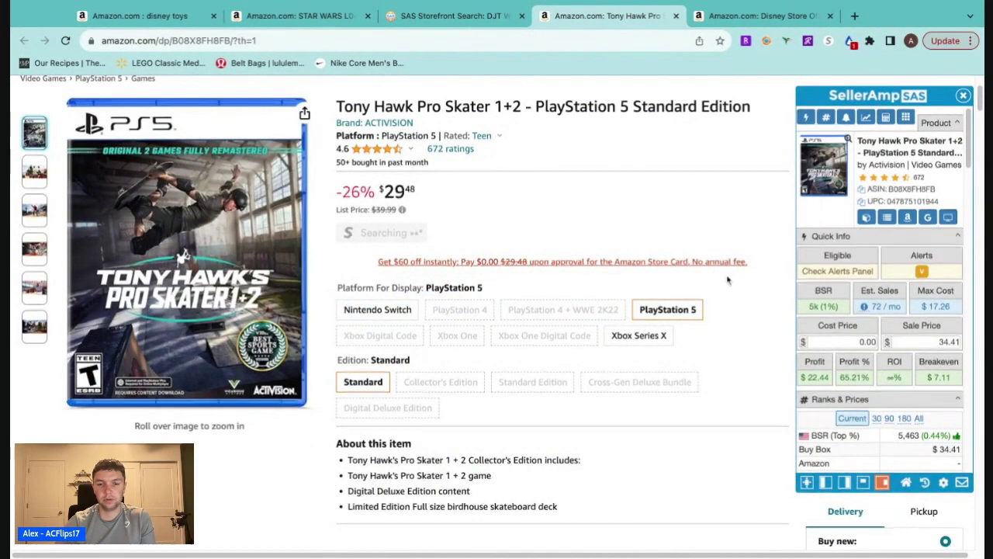
{"action": "scroll", "coordinate": [727, 277], "scroll_direction": "down", "scroll_amount": 8}
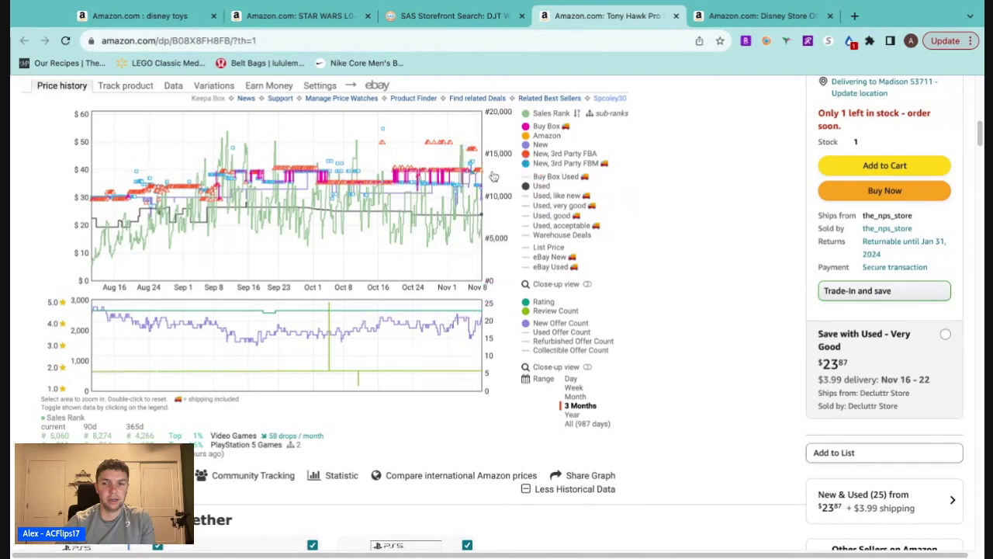
Set the Tony Hawk game's SellerAmp sale price to the lowest FBA price of $39.93 and check the resulting profit
{"action": "scroll", "coordinate": [710, 357], "scroll_direction": "up", "scroll_amount": 5}
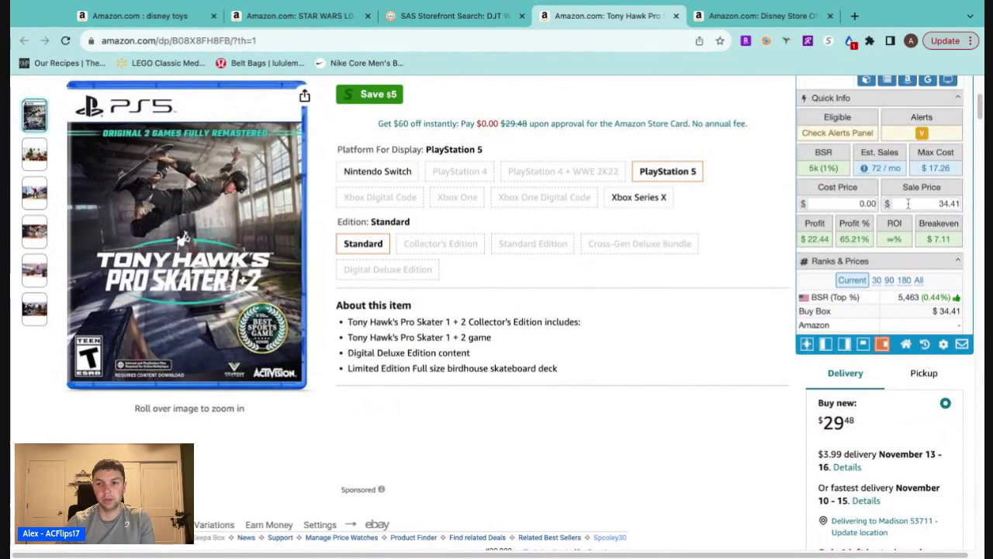
{"action": "scroll", "coordinate": [939, 204], "scroll_direction": "down", "scroll_amount": 2}
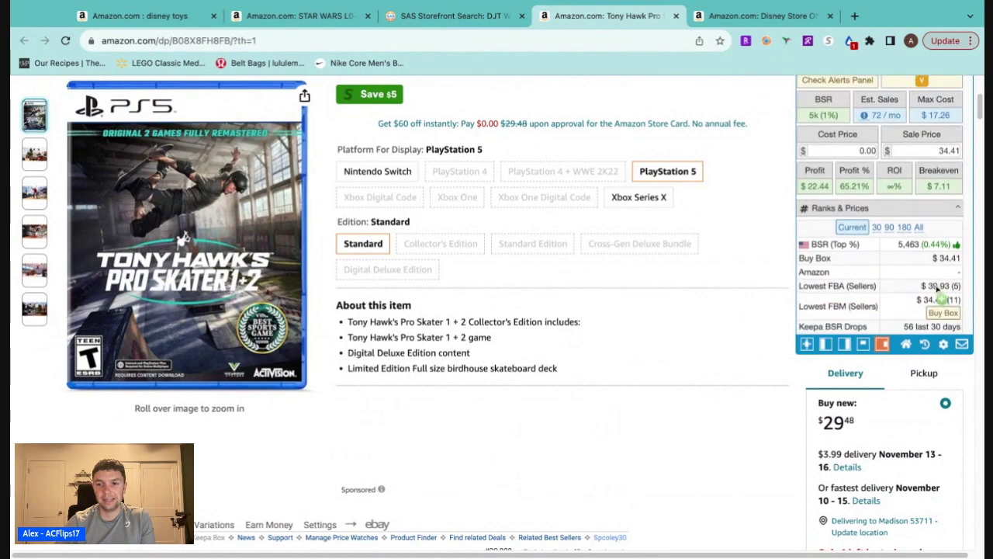
{"action": "scroll", "coordinate": [855, 268], "scroll_direction": "up", "scroll_amount": 6}
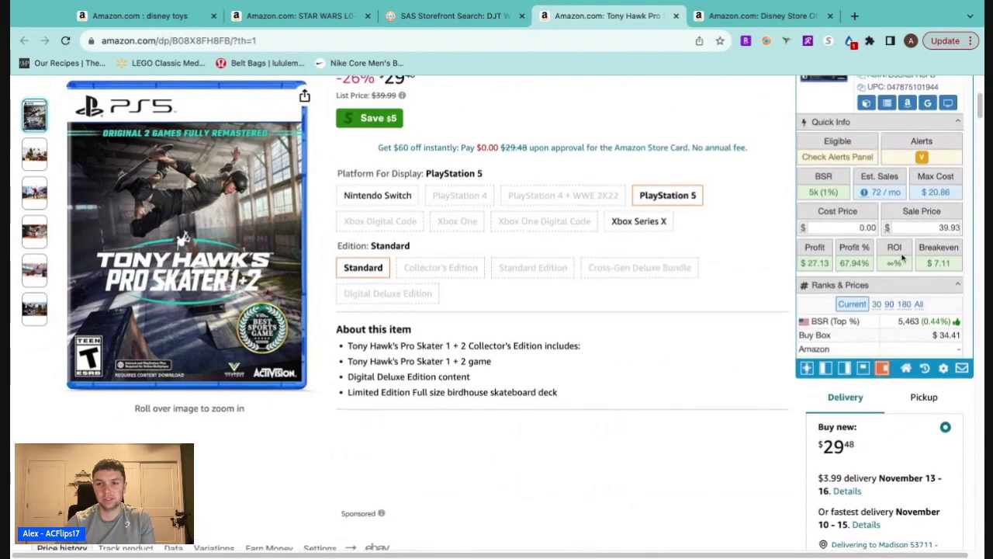
Show the Tony Hawk listing's variations in Keepa and compare the ratings and Buy Box prices of its platforms and editions
{"action": "scroll", "coordinate": [543, 272], "scroll_direction": "down", "scroll_amount": 5}
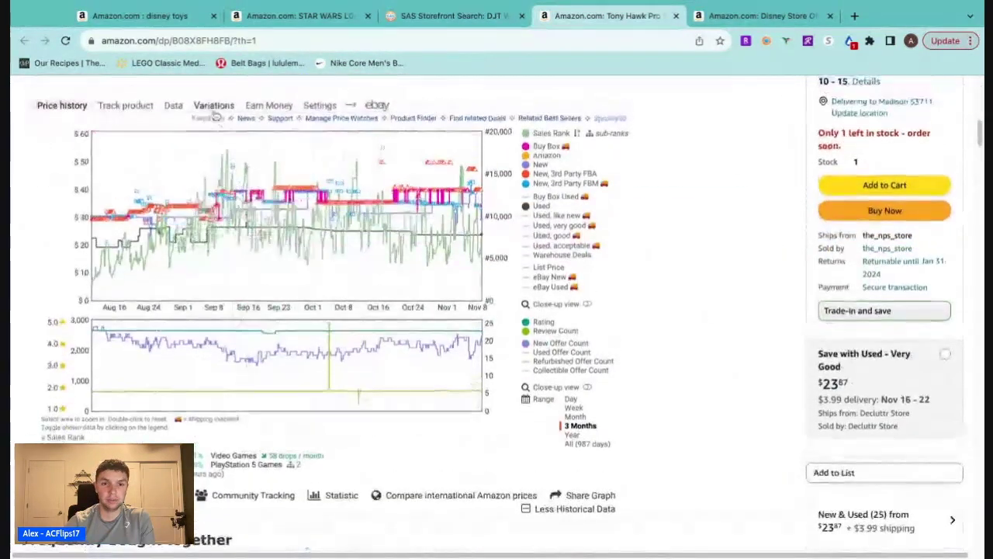
{"action": "left_click", "coordinate": [213, 106]}
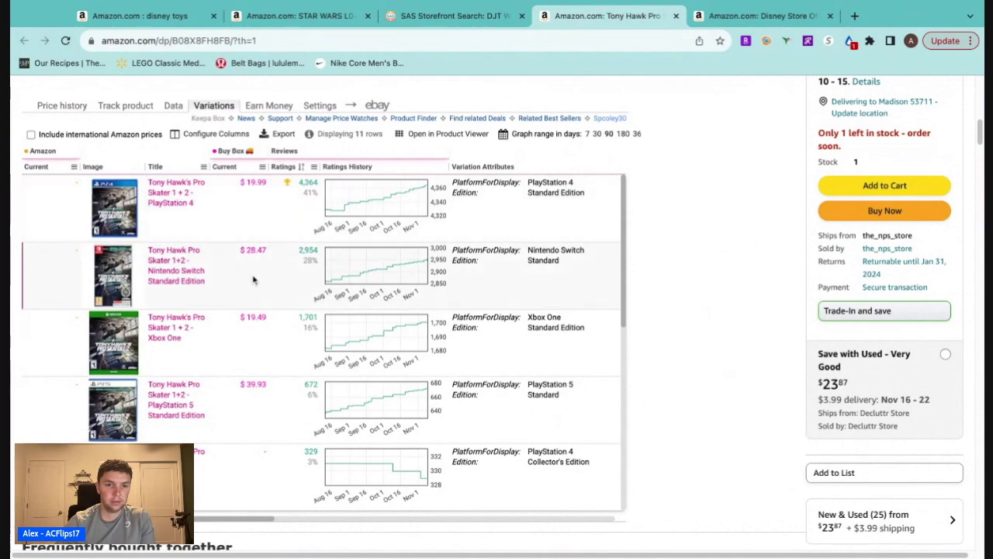
{"action": "scroll", "coordinate": [168, 304], "scroll_direction": "down", "scroll_amount": 6}
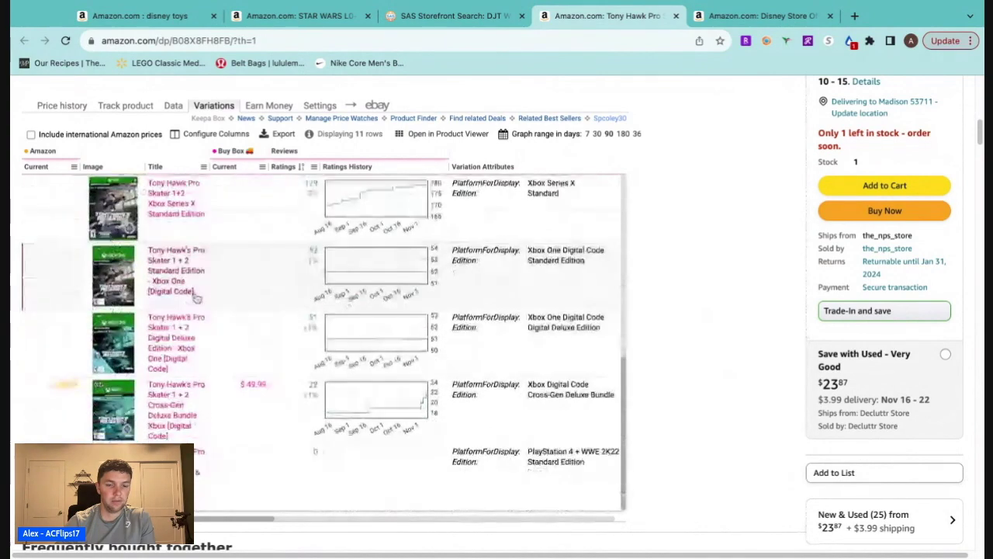
{"action": "scroll", "coordinate": [212, 345], "scroll_direction": "up", "scroll_amount": 4}
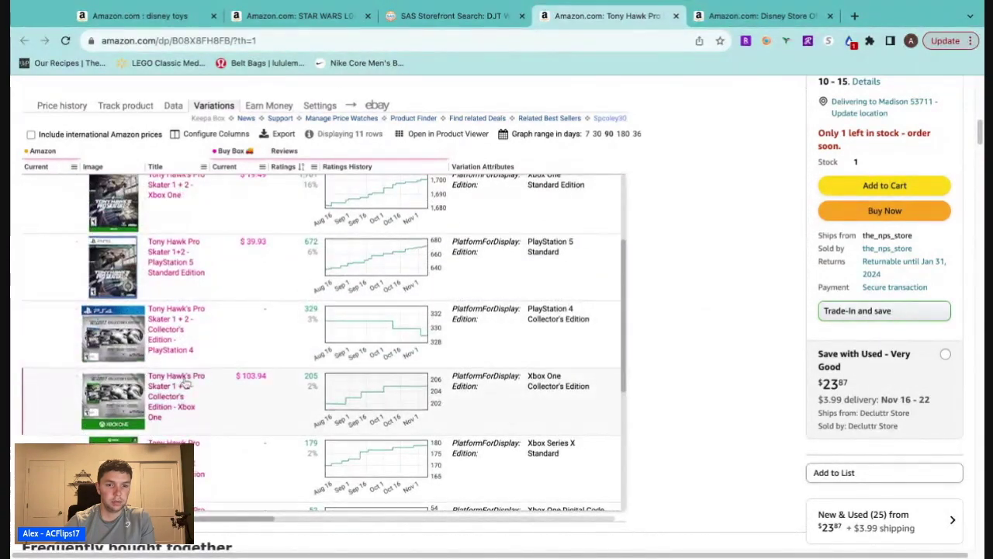
{"action": "scroll", "coordinate": [191, 351], "scroll_direction": "up", "scroll_amount": 2}
{"action": "scroll", "coordinate": [177, 354], "scroll_direction": "up", "scroll_amount": 1}
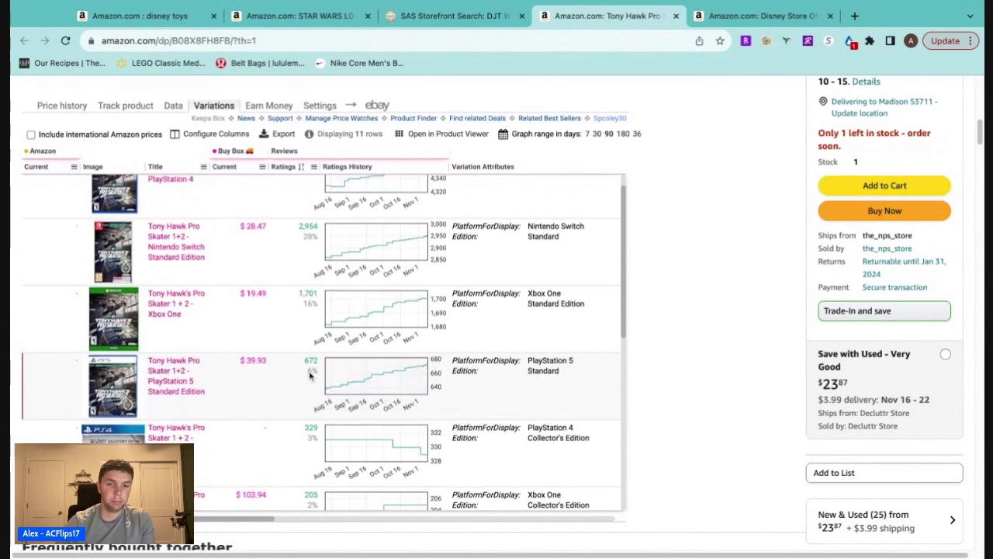
{"action": "scroll", "coordinate": [304, 371], "scroll_direction": "up", "scroll_amount": 1}
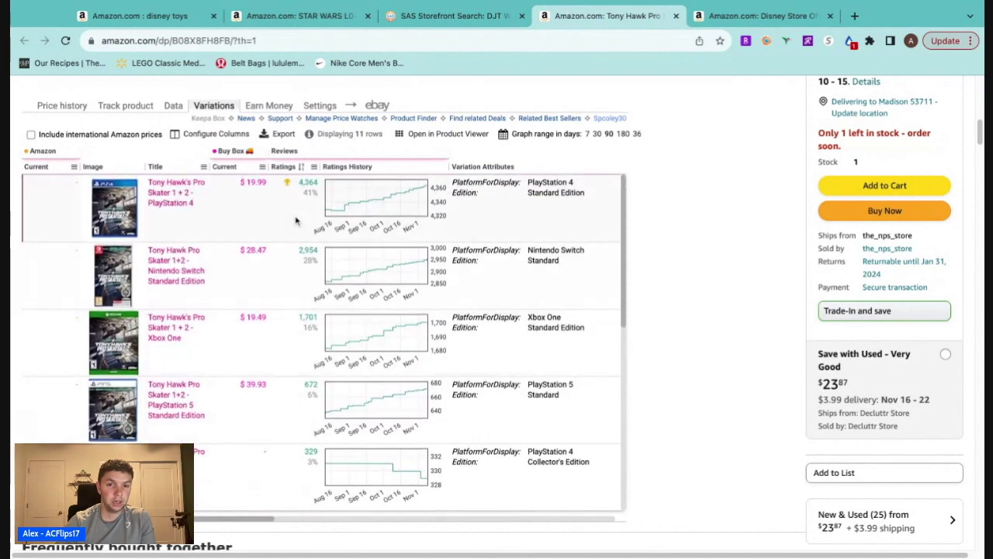
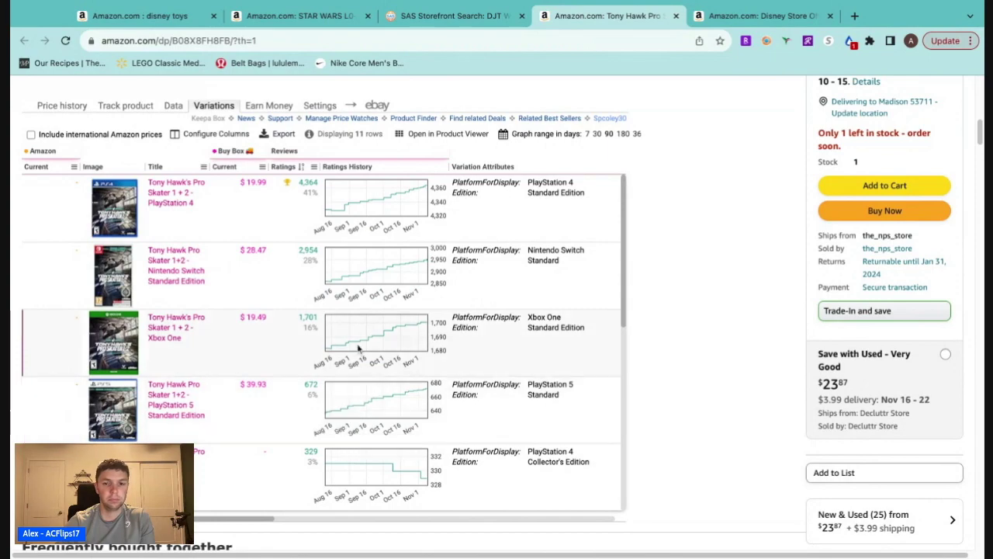
Search Google for the Tony Hawk PlayStation 5 listing's title and compare the retail prices, checking the Walmart offer
{"action": "scroll", "coordinate": [694, 360], "scroll_direction": "up", "scroll_amount": 1}
{"action": "left_click", "coordinate": [72, 131]}
{"action": "scroll", "coordinate": [725, 351], "scroll_direction": "up", "scroll_amount": 5}
{"action": "scroll", "coordinate": [725, 351], "scroll_direction": "up", "scroll_amount": 2}
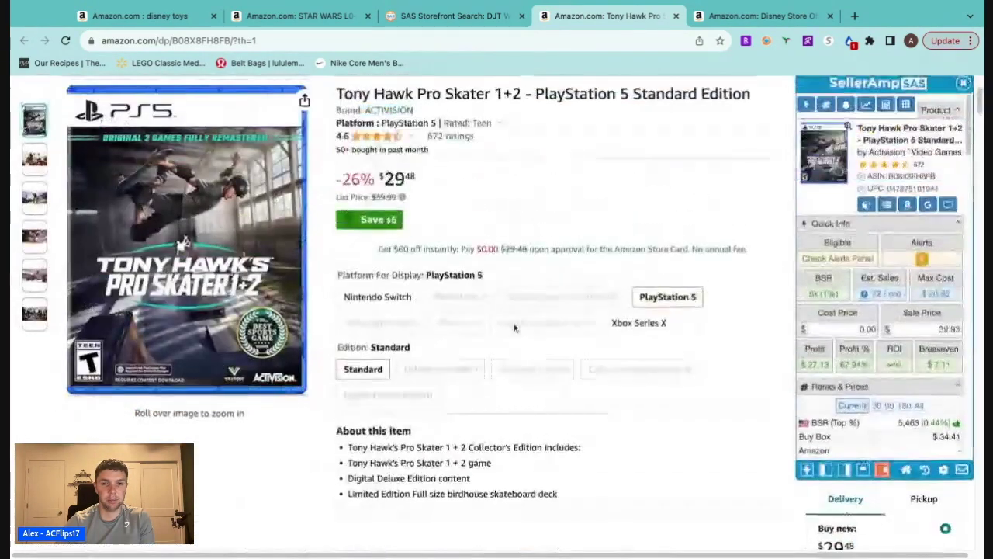
{"action": "left_click", "coordinate": [917, 207]}
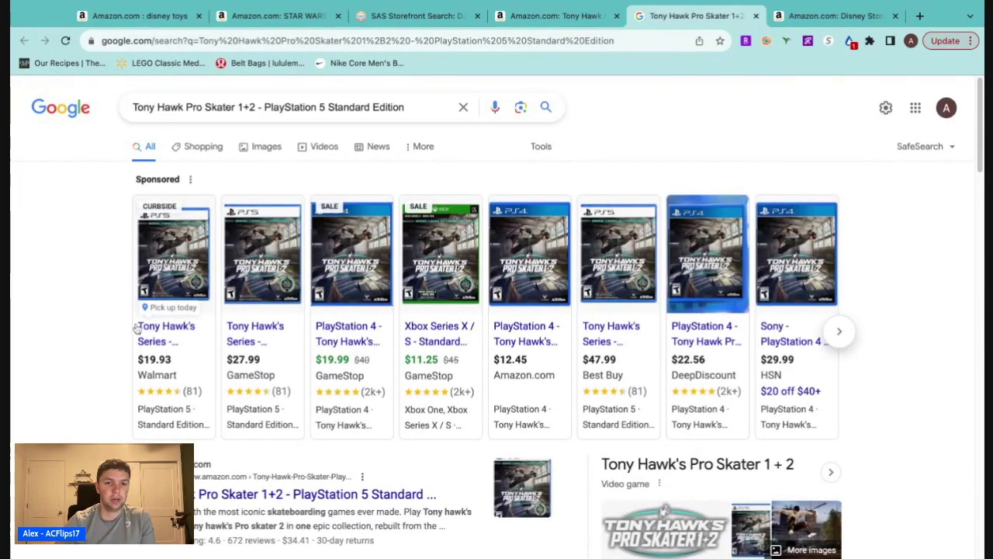
{"action": "mouse_move", "coordinate": [169, 342]}
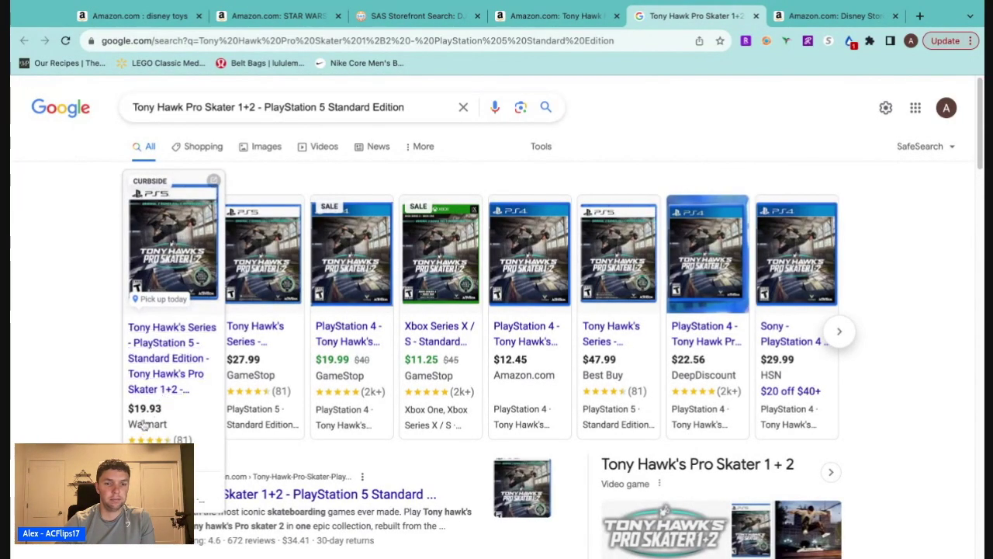
Set the Tony Hawk game's cost price to $19.99 in SellerAmp on its Amazon listing
{"action": "left_click", "coordinate": [578, 17]}
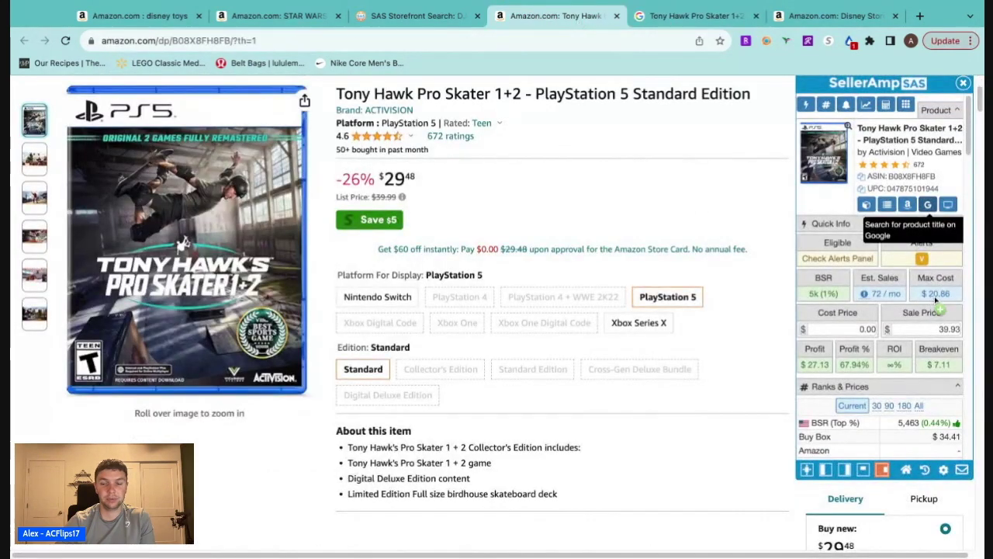
{"action": "left_click", "coordinate": [849, 329]}
{"action": "type", "text": "199.90"}
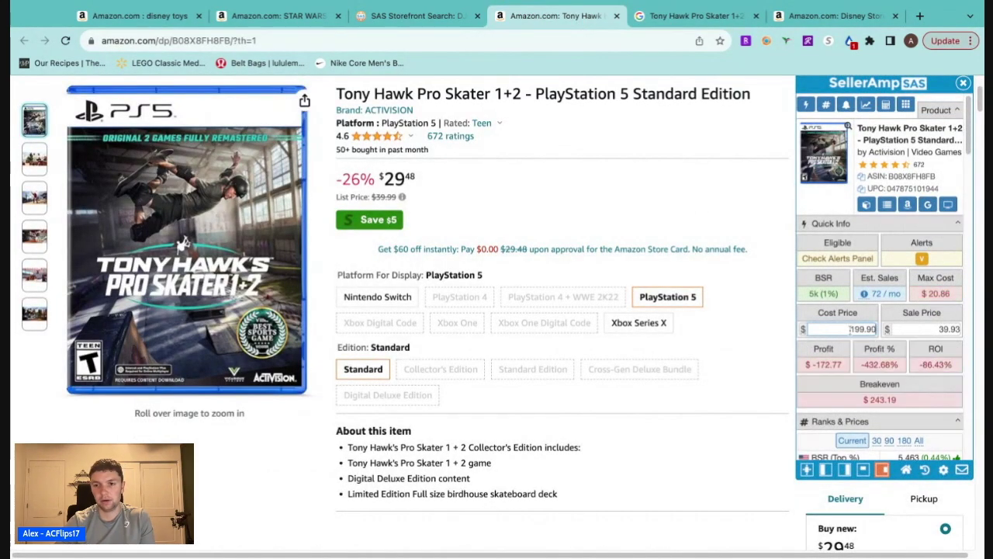
{"action": "key", "text": "BackSpace"}
{"action": "key", "text": "BackSpace"}
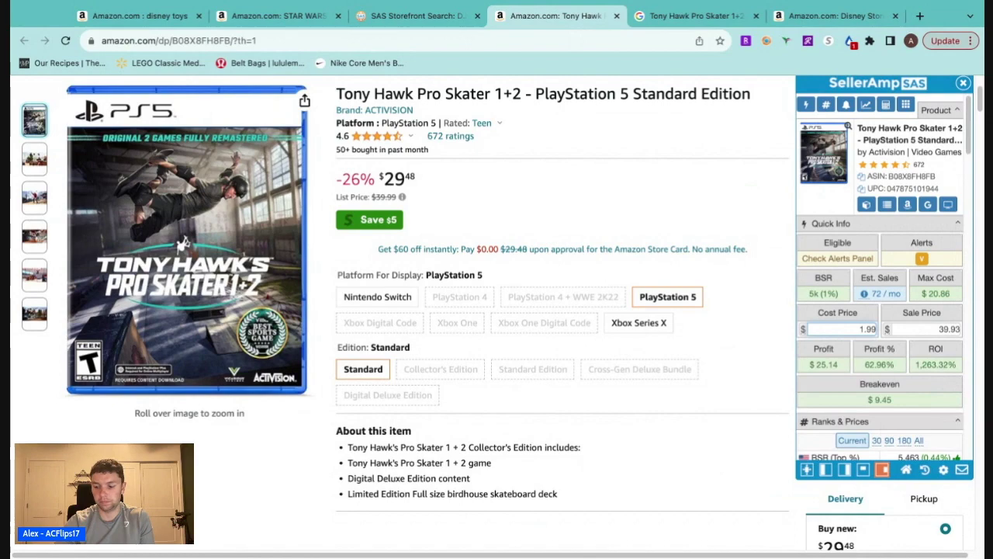
{"action": "type", "text": "9"}
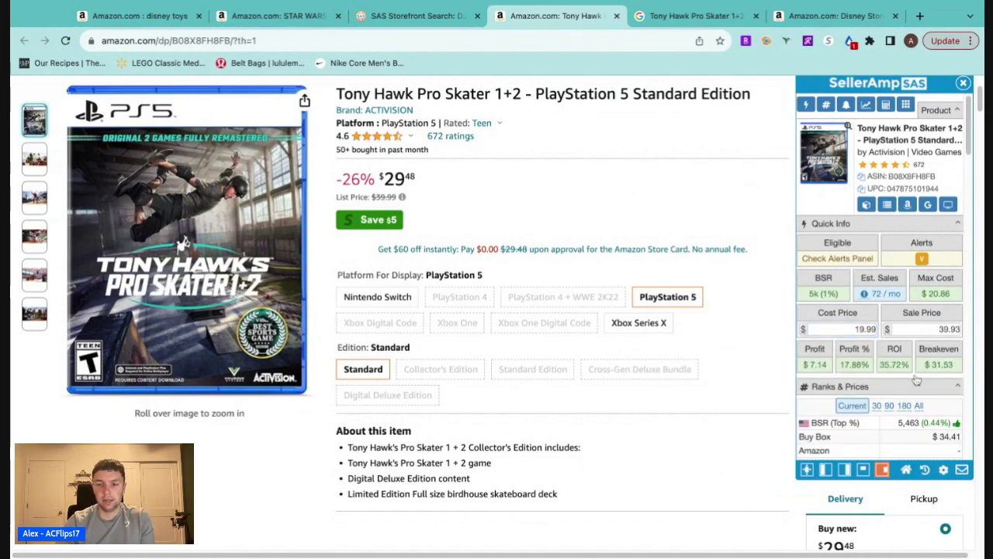
Review the Tony Hawk game's Keepa price history and inspect its current offers with their prices and stock levels
{"action": "scroll", "coordinate": [756, 407], "scroll_direction": "down", "scroll_amount": 5}
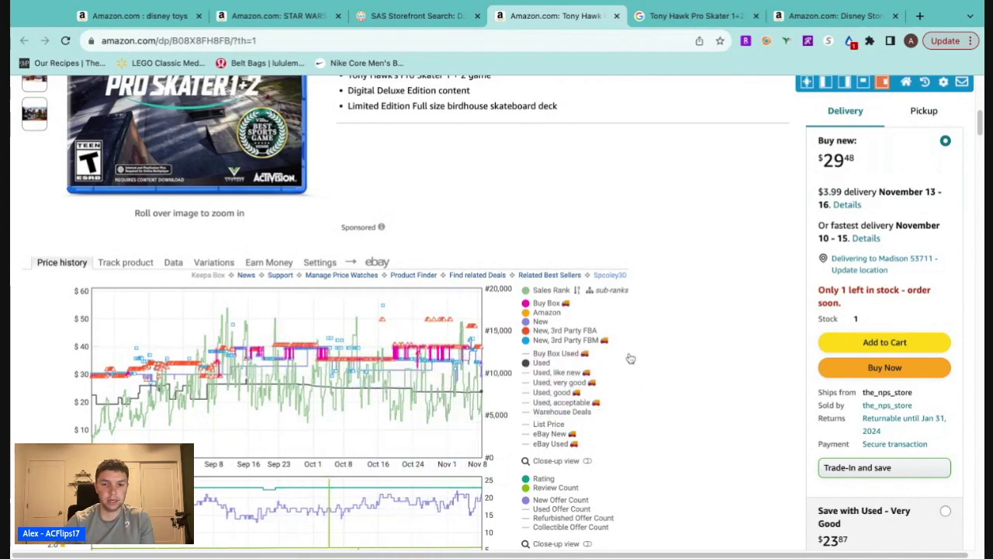
{"action": "scroll", "coordinate": [688, 417], "scroll_direction": "down", "scroll_amount": 1}
{"action": "scroll", "coordinate": [543, 339], "scroll_direction": "down", "scroll_amount": 2}
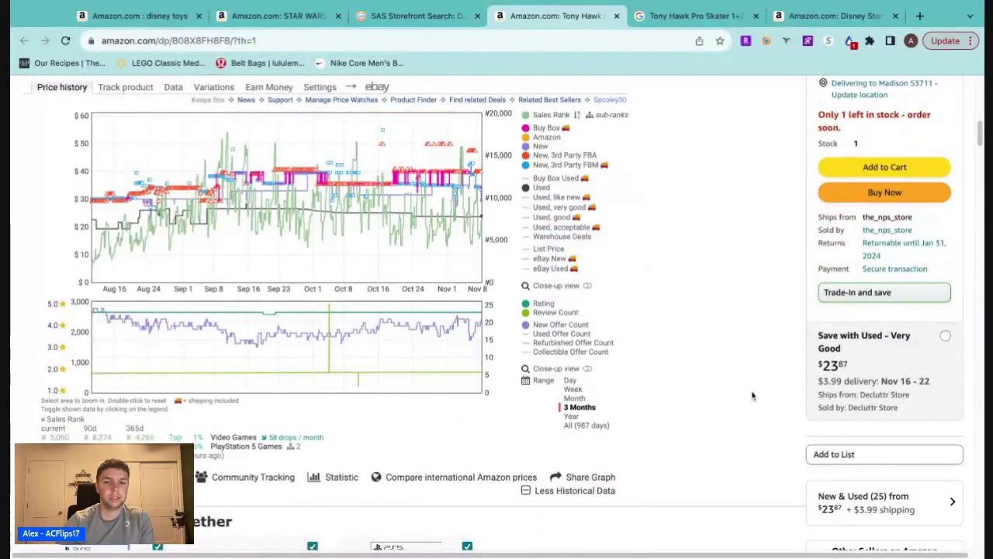
{"action": "scroll", "coordinate": [669, 415], "scroll_direction": "up", "scroll_amount": 3}
{"action": "scroll", "coordinate": [669, 415], "scroll_direction": "up", "scroll_amount": 4}
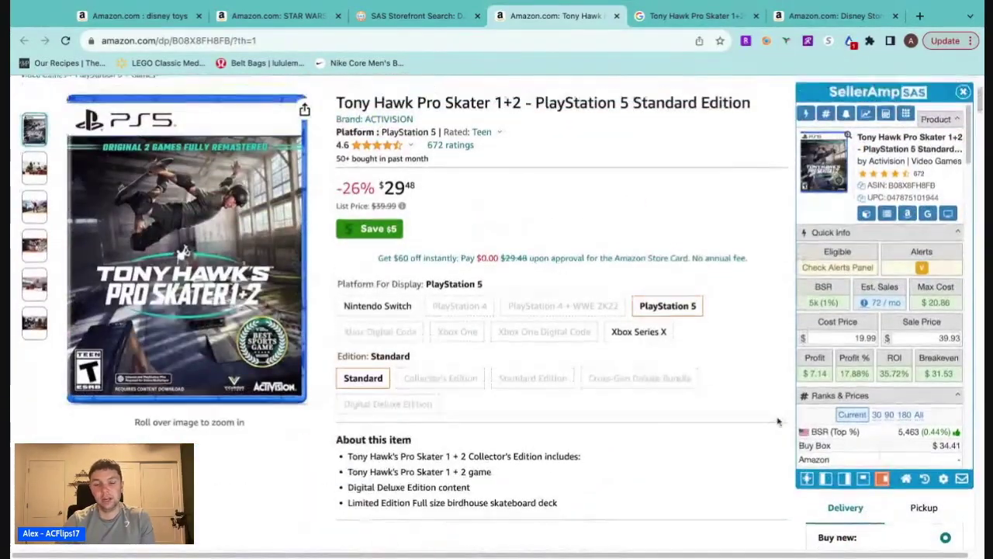
{"action": "scroll", "coordinate": [777, 409], "scroll_direction": "down", "scroll_amount": 5}
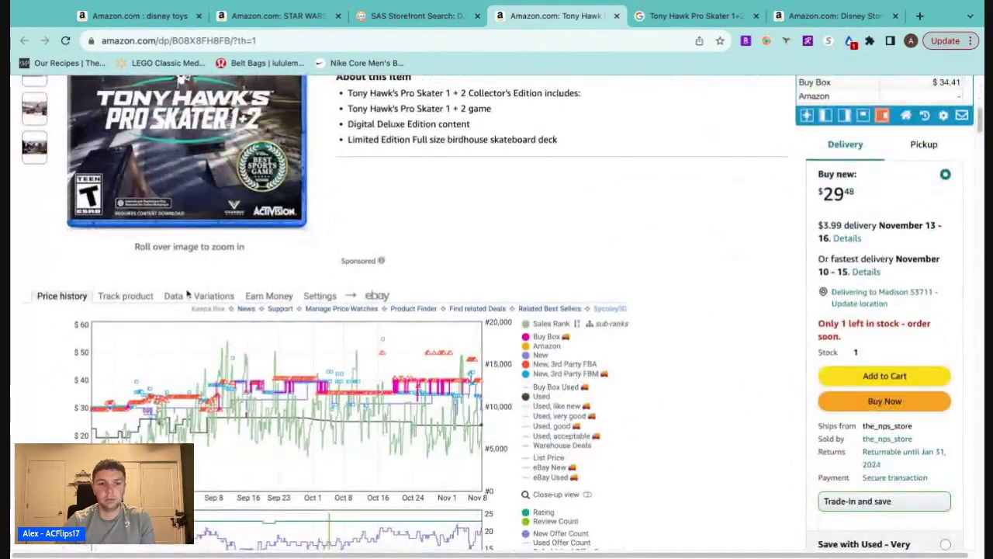
{"action": "left_click", "coordinate": [173, 295]}
{"action": "left_click", "coordinate": [172, 314]}
{"action": "scroll", "coordinate": [722, 271], "scroll_direction": "down", "scroll_amount": 2}
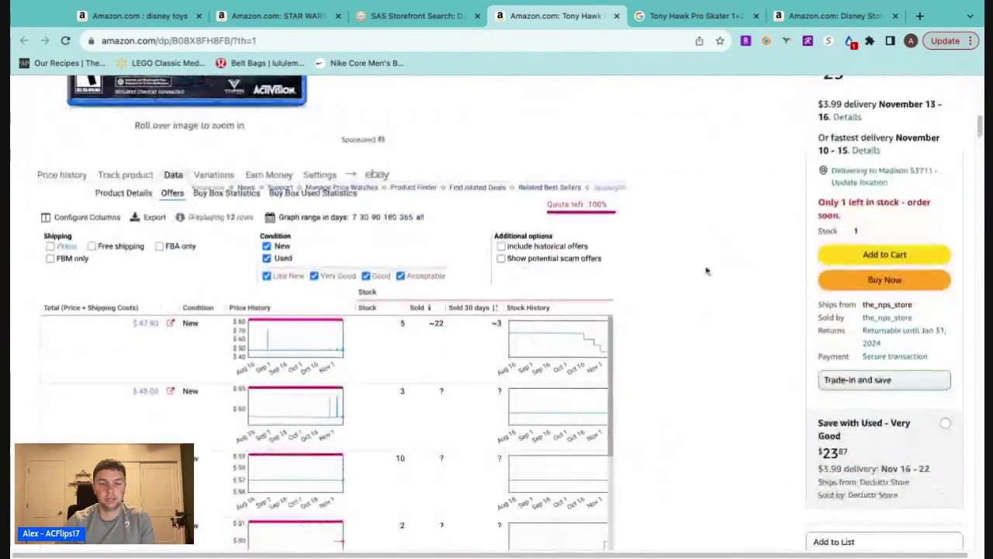
{"action": "scroll", "coordinate": [710, 271], "scroll_direction": "down", "scroll_amount": 3}
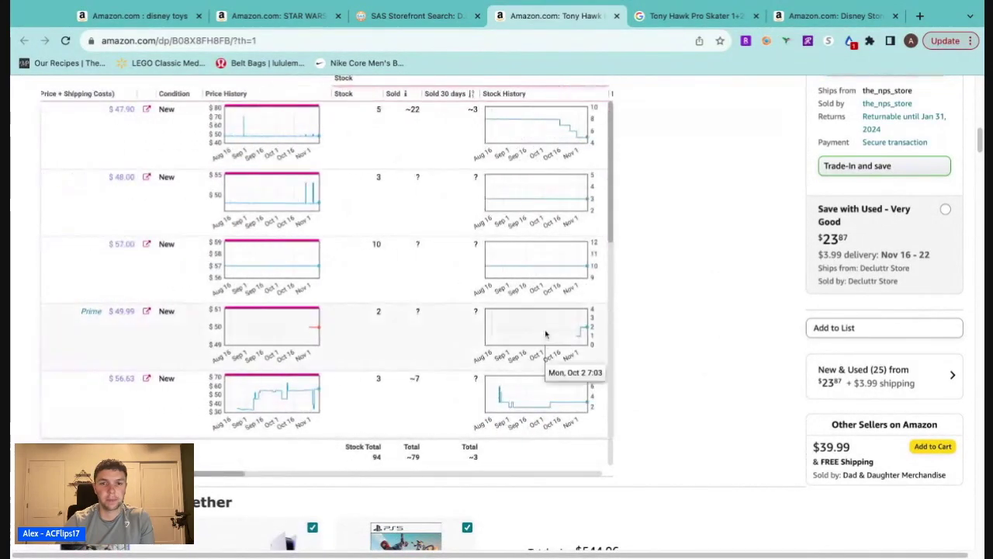
Include historical offers in Keepa's offer table and examine each seller's stock history, recent sales and FBA status
{"action": "scroll", "coordinate": [647, 332], "scroll_direction": "up", "scroll_amount": 2}
{"action": "left_click", "coordinate": [503, 169]}
{"action": "scroll", "coordinate": [660, 234], "scroll_direction": "down", "scroll_amount": 2}
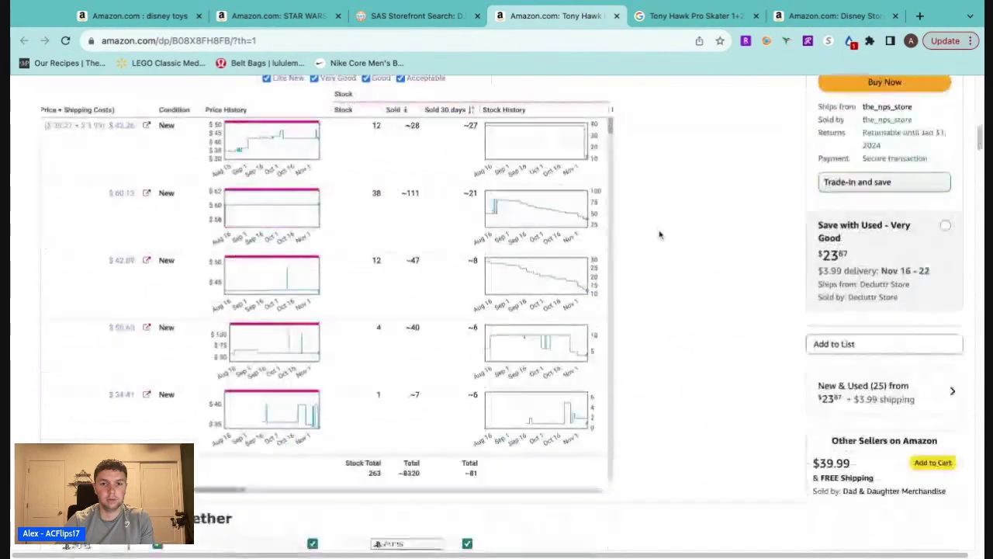
{"action": "scroll", "coordinate": [241, 493], "scroll_direction": "right", "scroll_amount": 5}
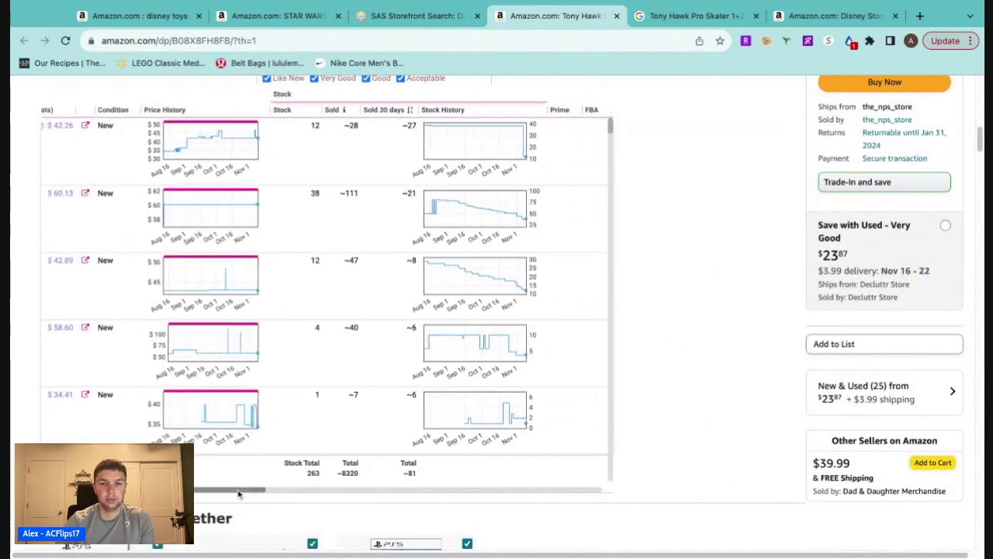
{"action": "scroll", "coordinate": [238, 495], "scroll_direction": "right", "scroll_amount": 10}
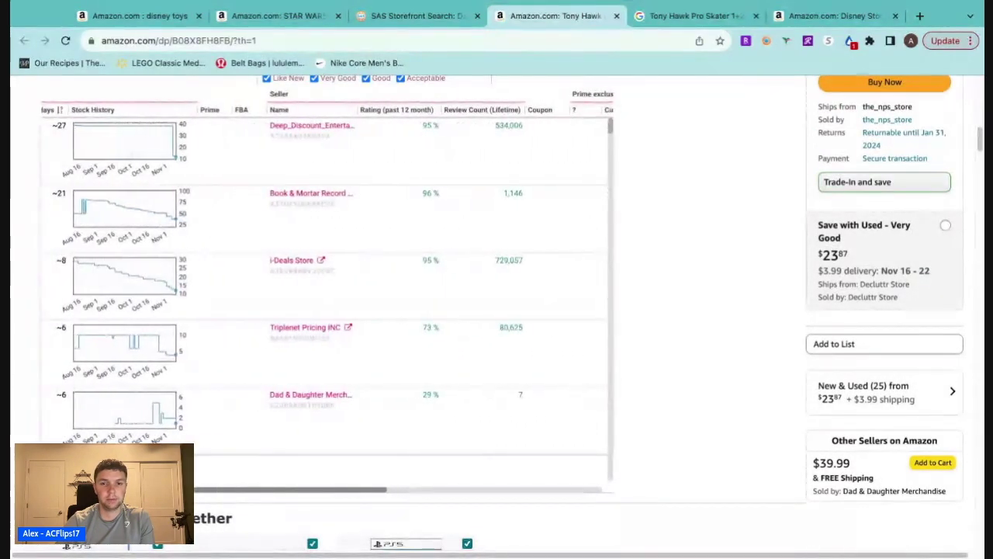
{"action": "scroll", "coordinate": [326, 287], "scroll_direction": "right", "scroll_amount": 3}
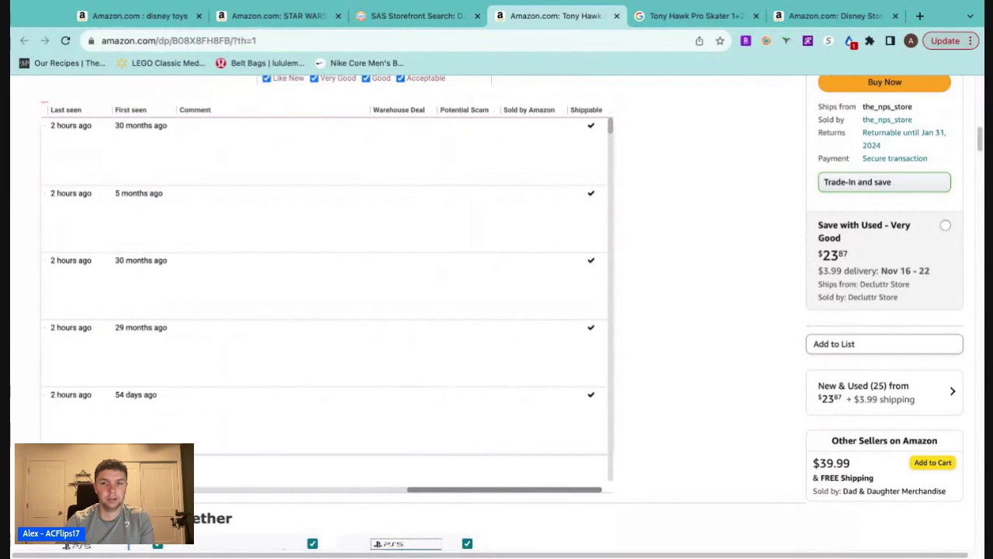
{"action": "scroll", "coordinate": [326, 287], "scroll_direction": "left", "scroll_amount": 10}
{"action": "scroll", "coordinate": [456, 273], "scroll_direction": "down", "scroll_amount": 5}
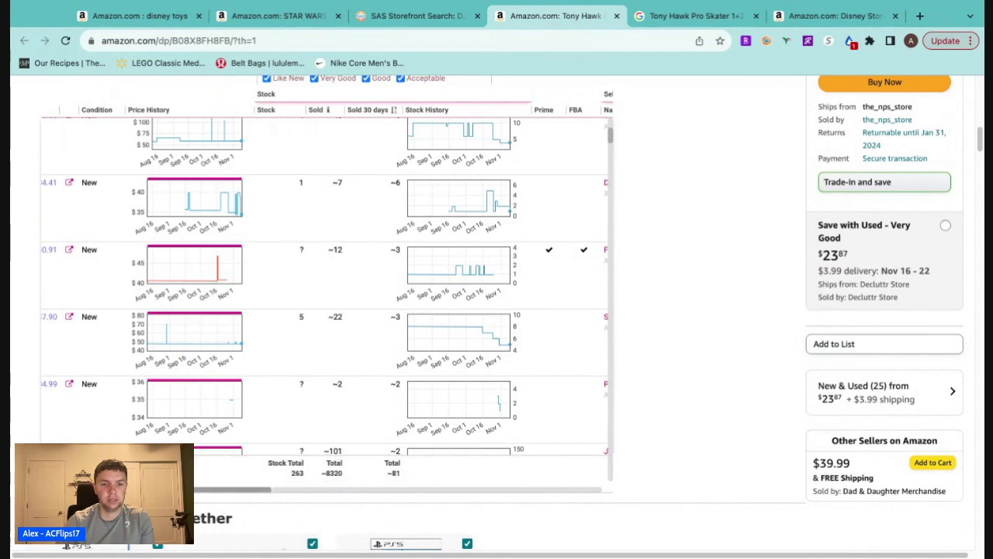
{"action": "scroll", "coordinate": [326, 287], "scroll_direction": "left", "scroll_amount": 3}
{"action": "scroll", "coordinate": [326, 287], "scroll_direction": "right", "scroll_amount": 4}
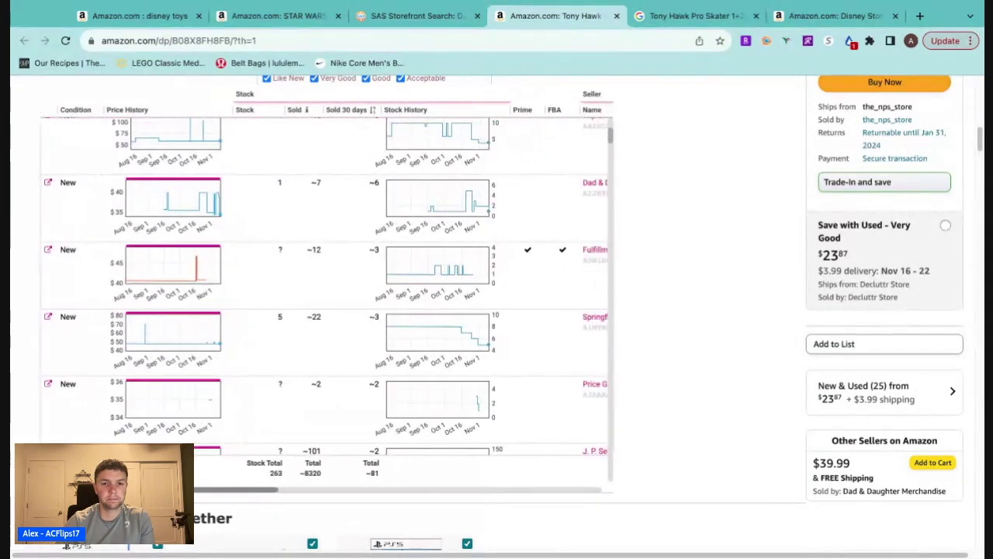
{"action": "scroll", "coordinate": [326, 287], "scroll_direction": "left", "scroll_amount": 1}
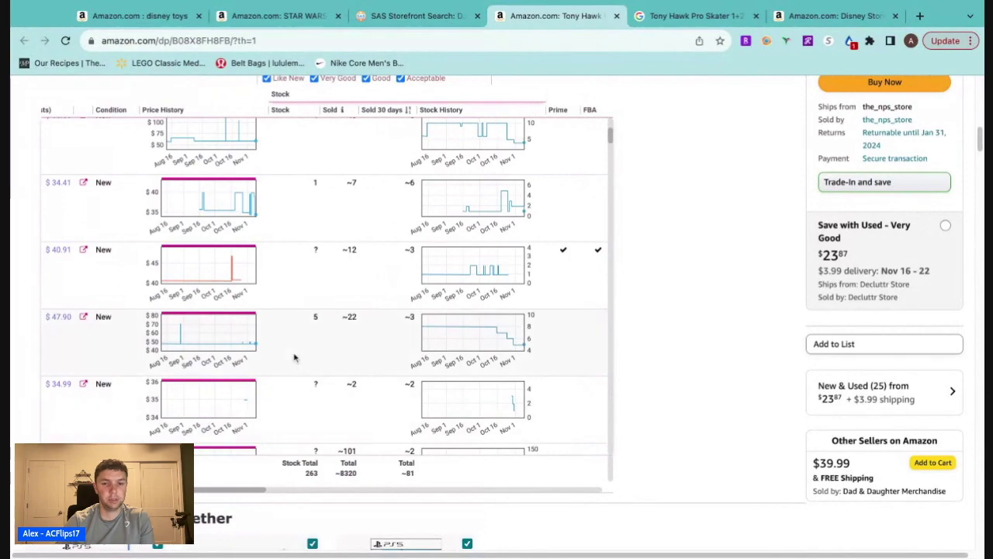
Exclude used offers from Keepa's offer table and check the total units sold in the past 30 days
{"action": "scroll", "coordinate": [294, 357], "scroll_direction": "up", "scroll_amount": 6}
{"action": "scroll", "coordinate": [311, 526], "scroll_direction": "down", "scroll_amount": 3}
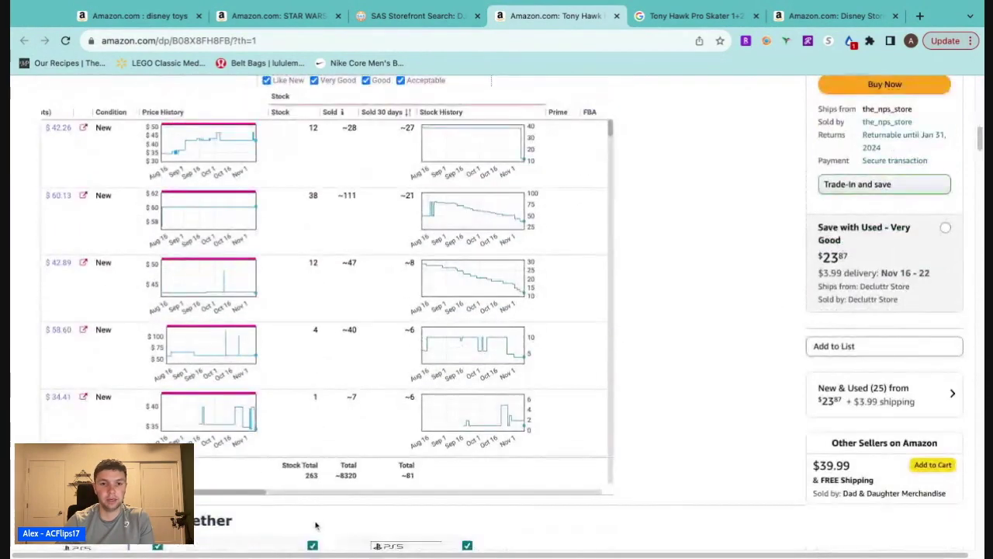
{"action": "scroll", "coordinate": [589, 450], "scroll_direction": "up", "scroll_amount": 2}
{"action": "scroll", "coordinate": [527, 341], "scroll_direction": "down", "scroll_amount": 1}
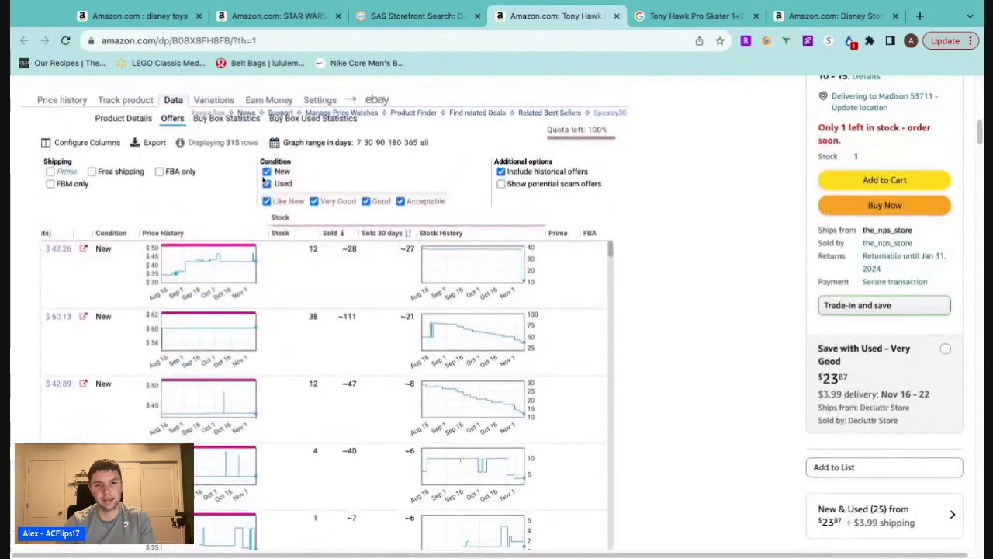
{"action": "scroll", "coordinate": [642, 240], "scroll_direction": "down", "scroll_amount": 3}
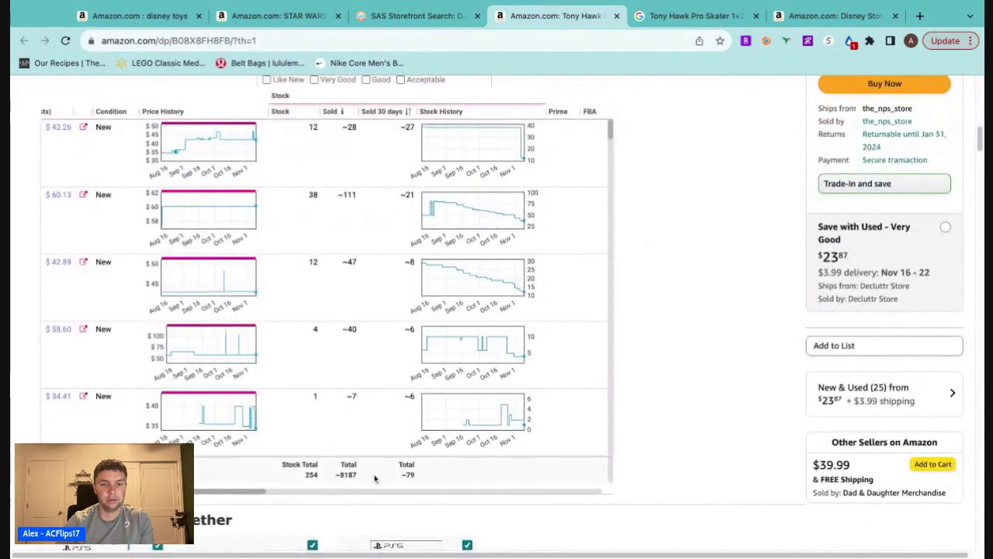
{"action": "scroll", "coordinate": [682, 350], "scroll_direction": "up", "scroll_amount": 5}
{"action": "scroll", "coordinate": [149, 297], "scroll_direction": "down", "scroll_amount": 2}
Show Keepa's Buy Box statistics and compare the sellers' win percentages, average prices, FBA status, review counts and last-won dates
{"action": "left_click", "coordinate": [225, 232]}
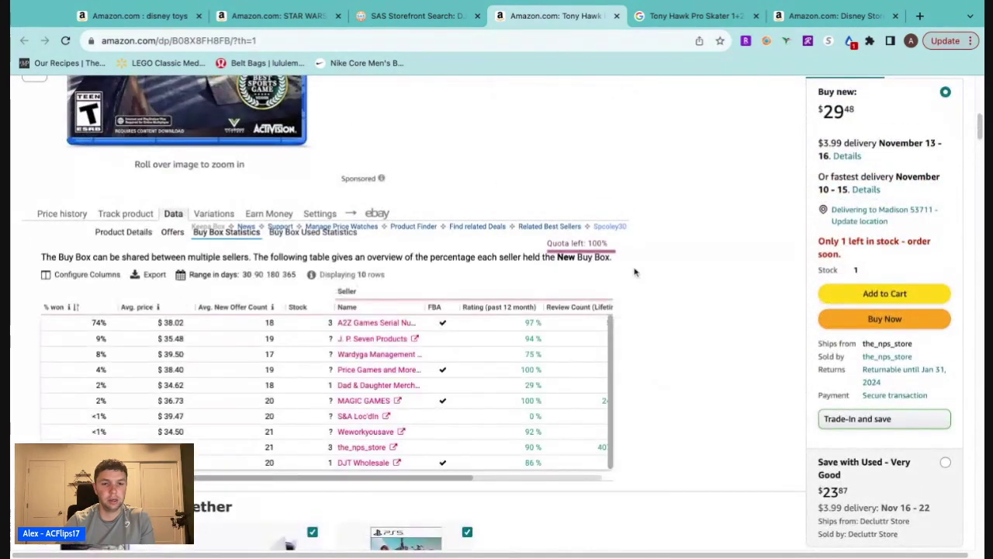
{"action": "scroll", "coordinate": [521, 414], "scroll_direction": "down", "scroll_amount": 1}
{"action": "scroll", "coordinate": [345, 458], "scroll_direction": "right", "scroll_amount": 2}
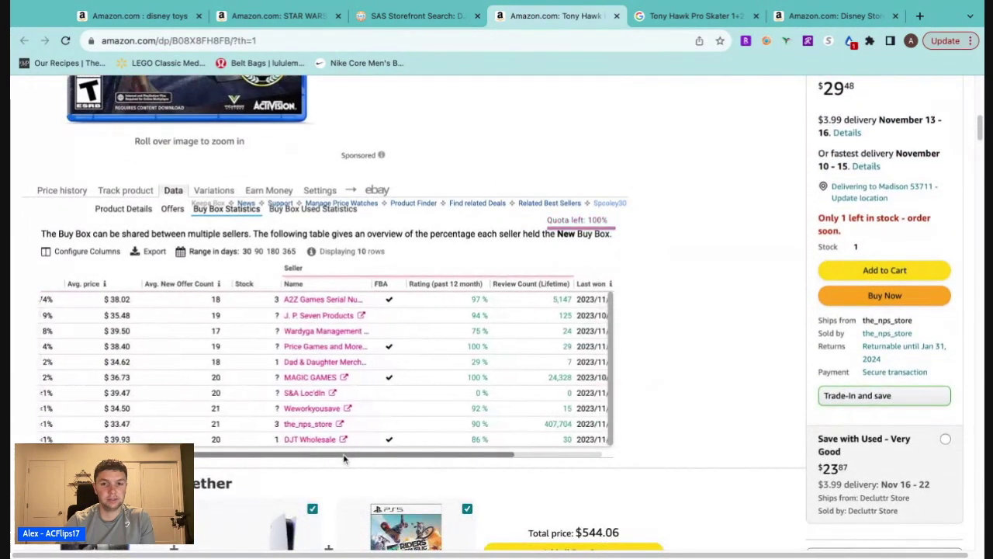
{"action": "scroll", "coordinate": [345, 459], "scroll_direction": "left", "scroll_amount": 5}
{"action": "scroll", "coordinate": [371, 310], "scroll_direction": "right", "scroll_amount": 3}
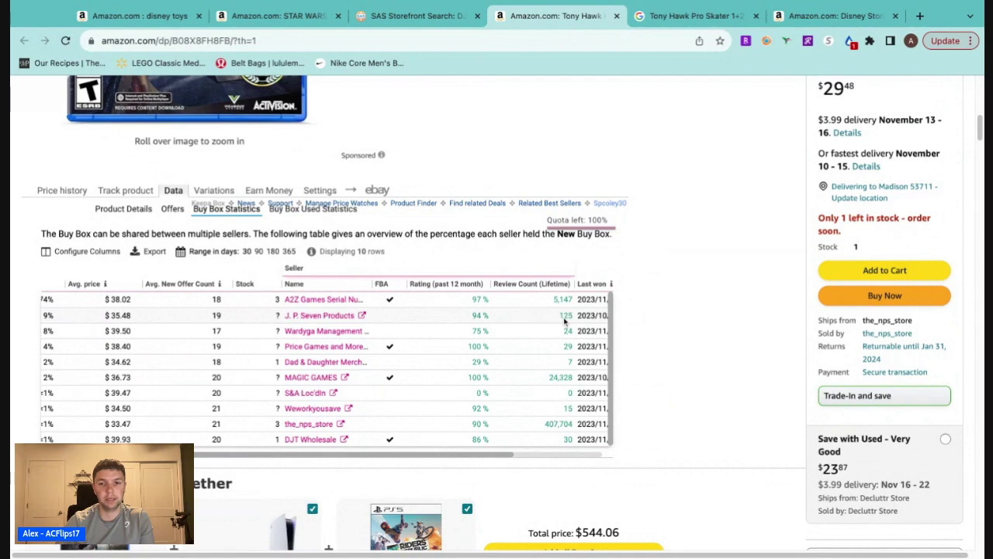
{"action": "scroll", "coordinate": [425, 456], "scroll_direction": "right", "scroll_amount": 3}
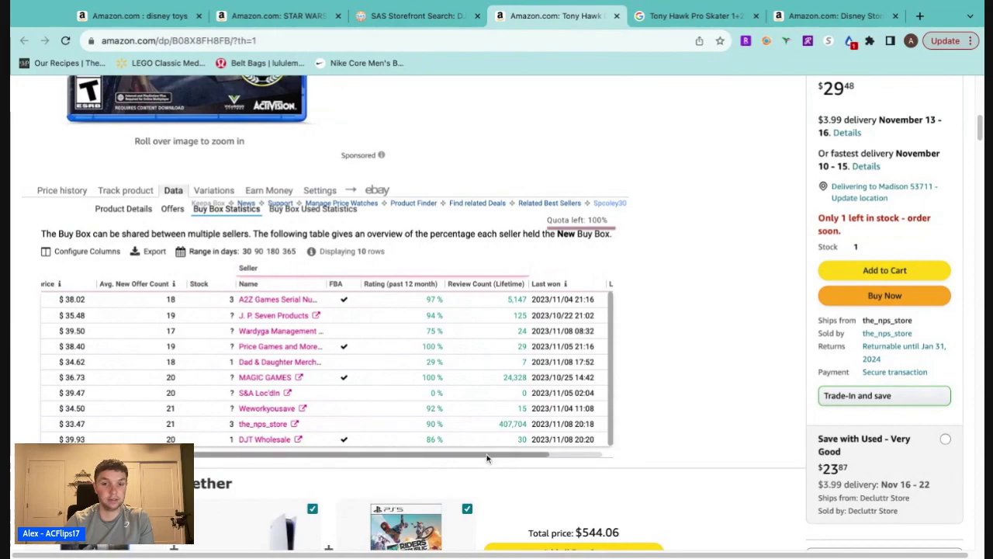
{"action": "scroll", "coordinate": [487, 459], "scroll_direction": "left", "scroll_amount": 3}
Show the Tony Hawk game's Keepa price history over one year and examine its price and sales rank trends
{"action": "left_click", "coordinate": [76, 192]}
{"action": "scroll", "coordinate": [713, 397], "scroll_direction": "up", "scroll_amount": 8}
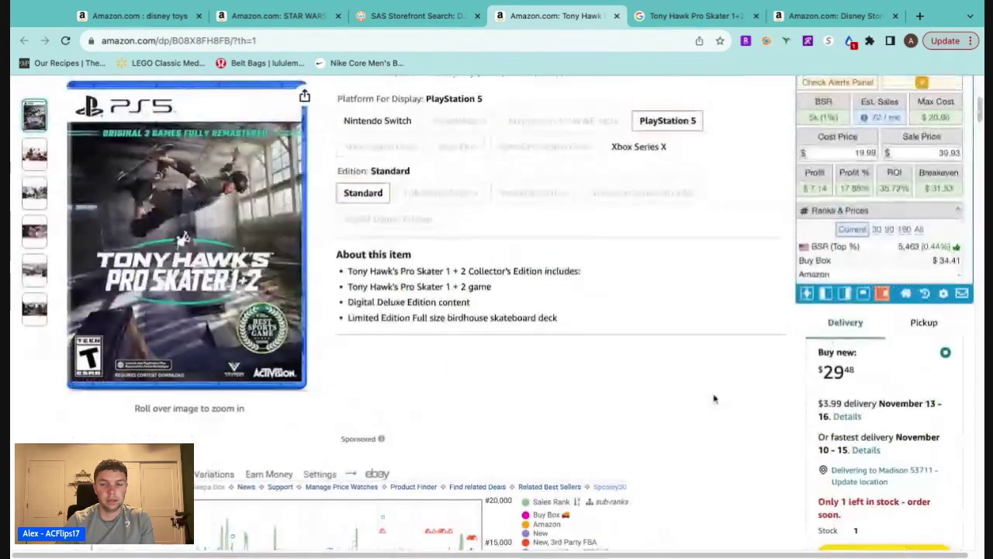
{"action": "scroll", "coordinate": [759, 388], "scroll_direction": "down", "scroll_amount": 2}
{"action": "scroll", "coordinate": [760, 381], "scroll_direction": "down", "scroll_amount": 5}
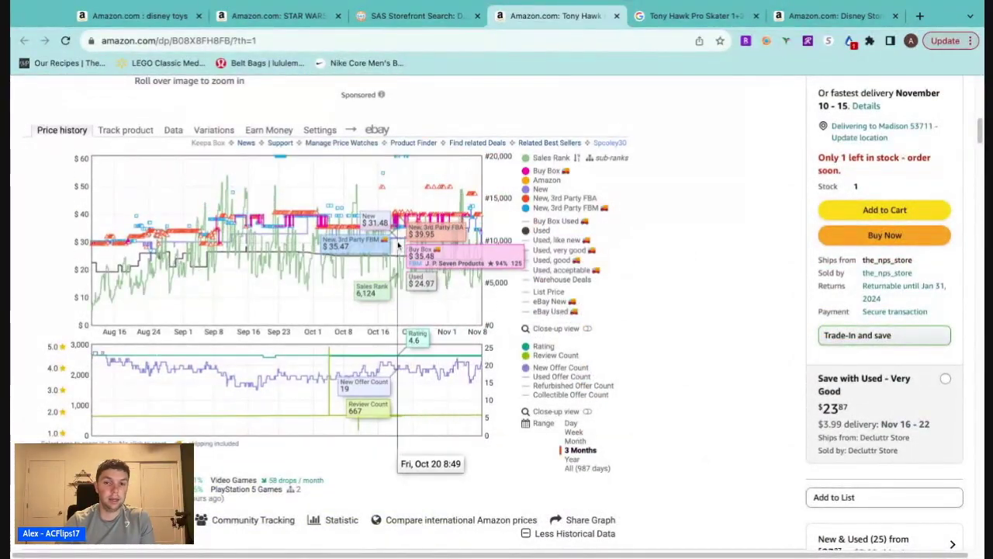
{"action": "left_click", "coordinate": [571, 459]}
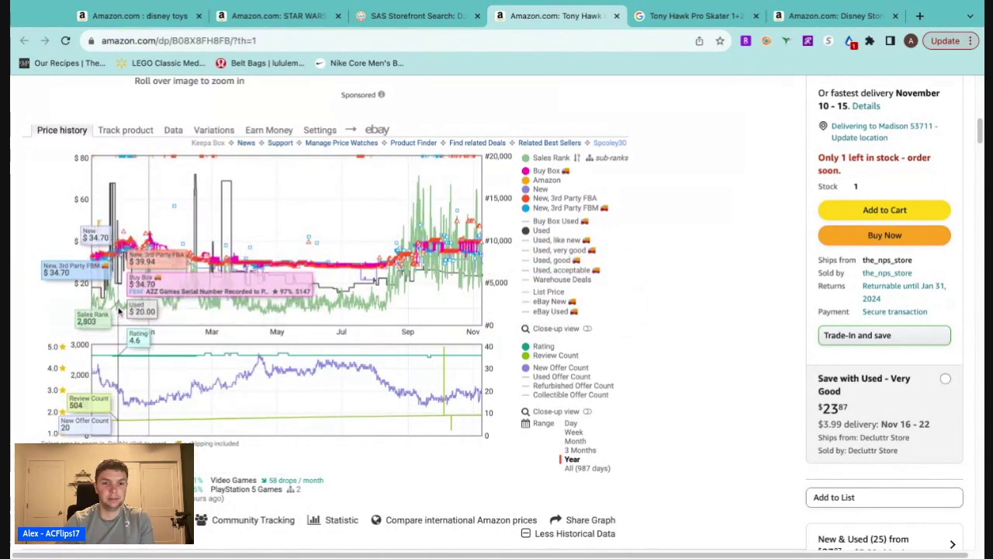
{"action": "scroll", "coordinate": [763, 274], "scroll_direction": "up", "scroll_amount": 10}
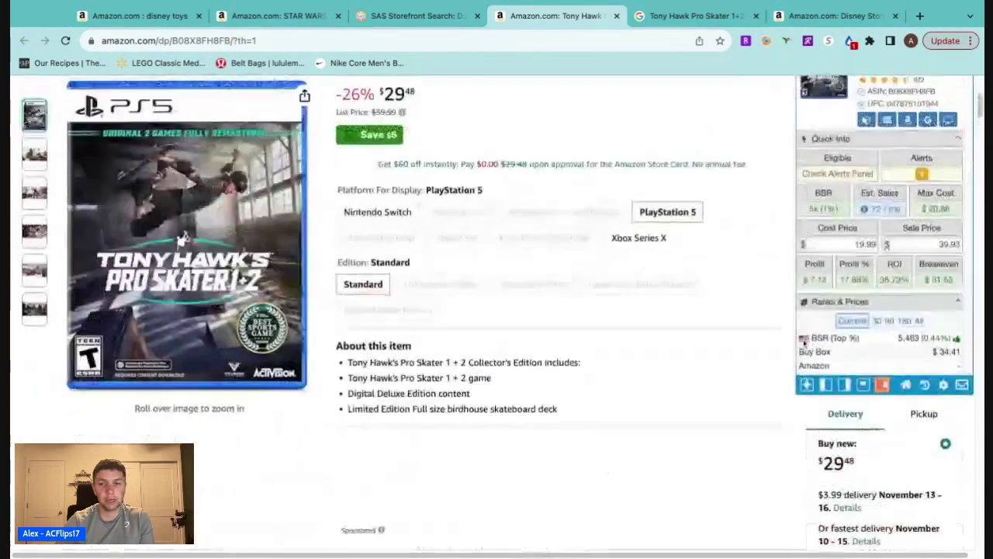
{"action": "scroll", "coordinate": [764, 274], "scroll_direction": "down", "scroll_amount": 2}
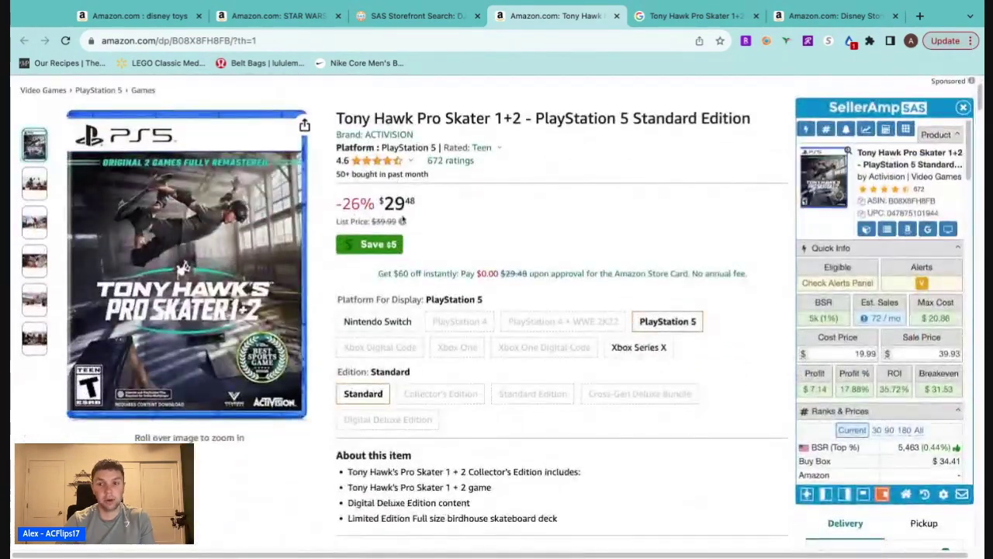